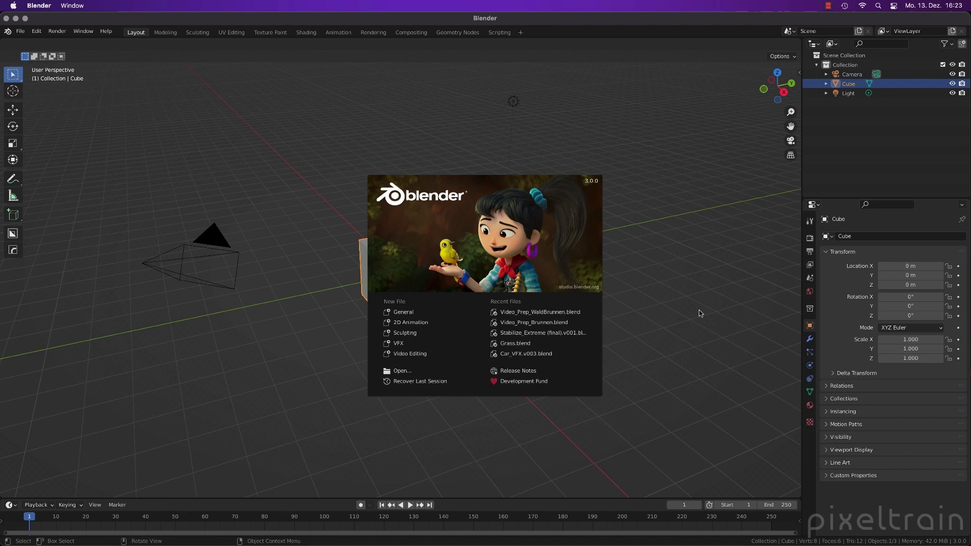
# - Create a new VFX project and enlarge the movie clip editor by shrinking the editors above it
pyautogui.click(394, 344)
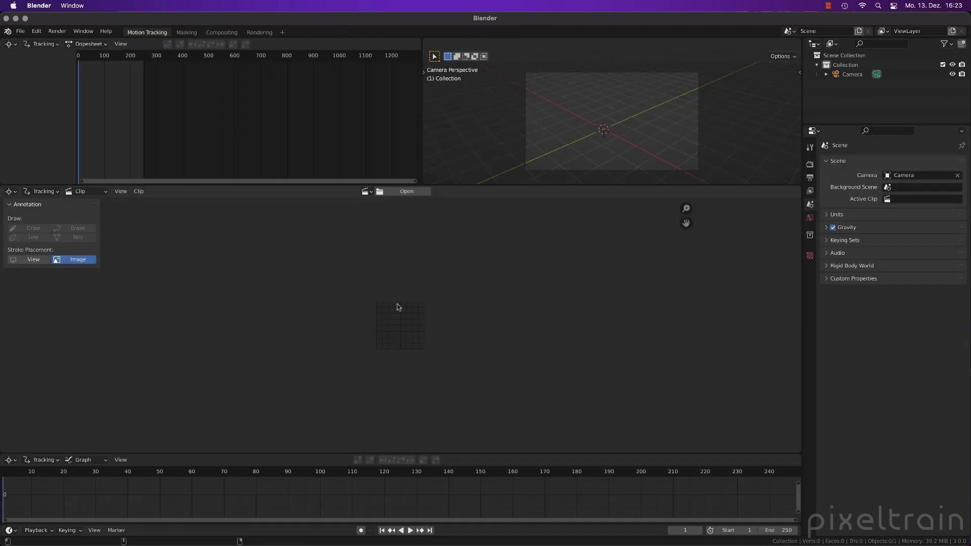
pyautogui.moveTo(526, 182); pyautogui.dragTo(526, 112)
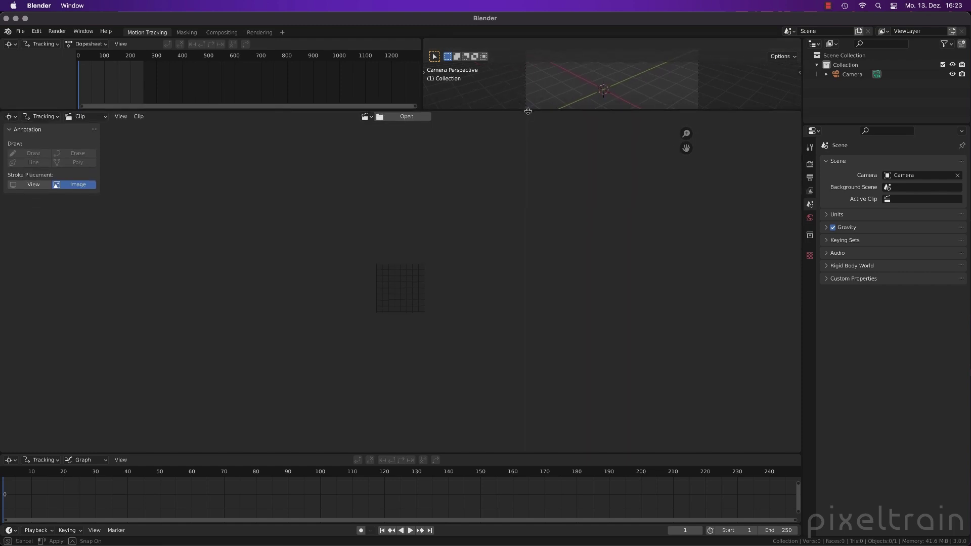
# - Load the image sequence starting with brunnen.0001.png from the seq_brunnen folder as the clip, browsing it as thumbnails
pyautogui.click(401, 118)
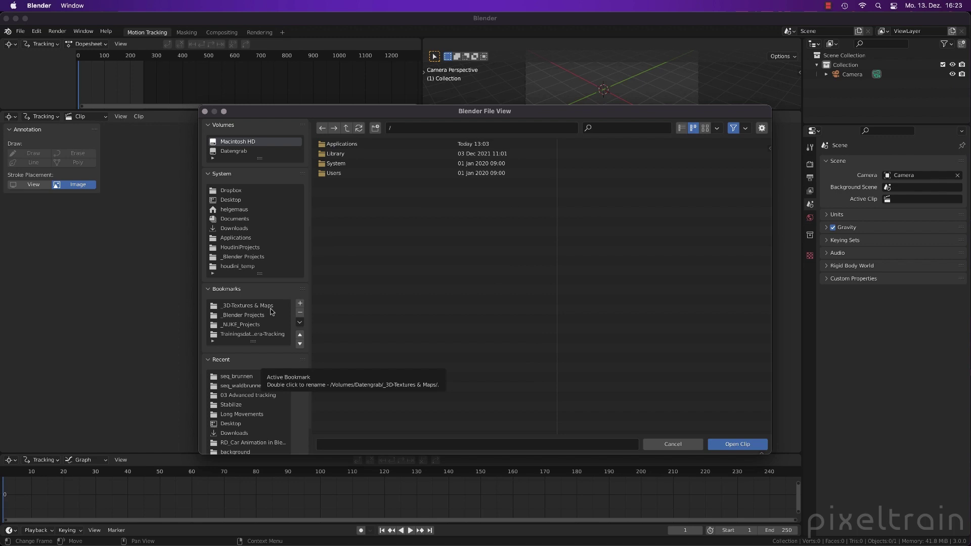
pyautogui.doubleClick(233, 376)
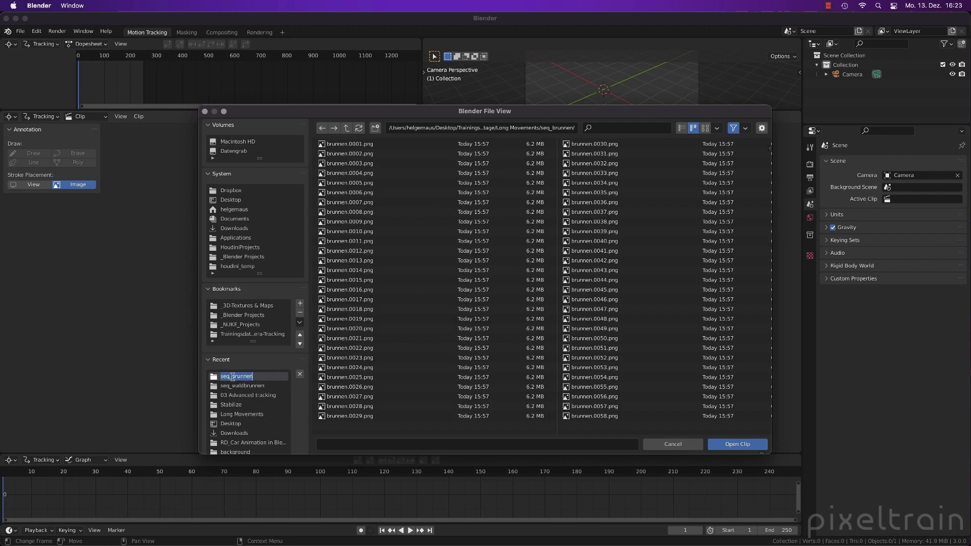
pyautogui.click(212, 376)
pyautogui.click(704, 128)
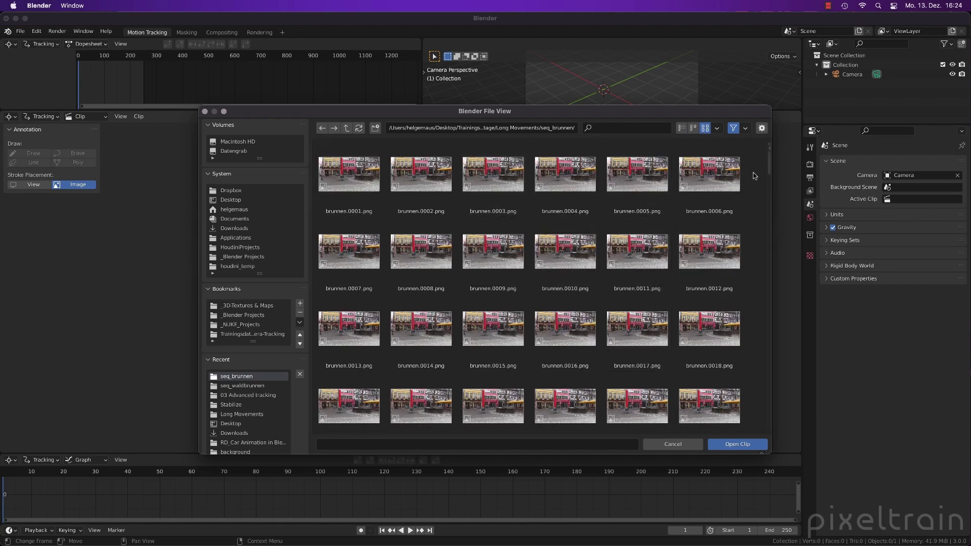
pyautogui.moveTo(769, 159)
pyautogui.mouseDown()
pyautogui.moveTo(768, 424)
pyautogui.moveTo(783, 277)
pyautogui.moveTo(771, 146)
pyautogui.mouseUp()
pyautogui.click(349, 174)
pyautogui.click(752, 444)
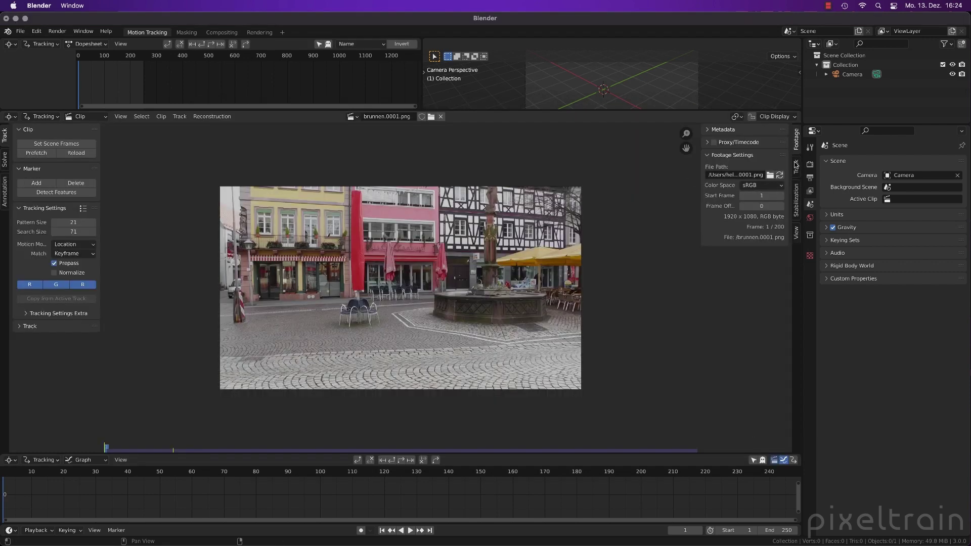
# - Set the colour management view transform to Standard in the render settings
pyautogui.click(809, 164)
pyautogui.click(854, 421)
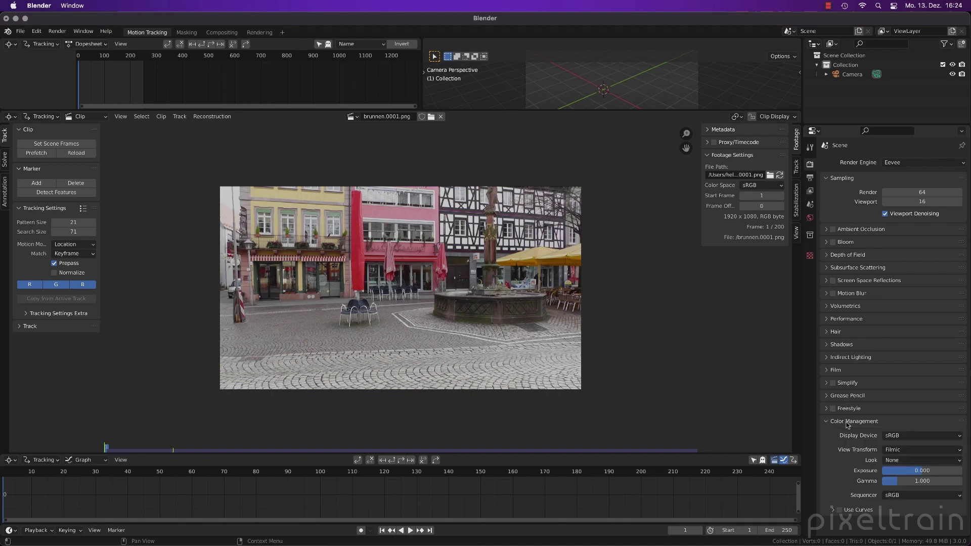
pyautogui.click(921, 449)
pyautogui.click(912, 464)
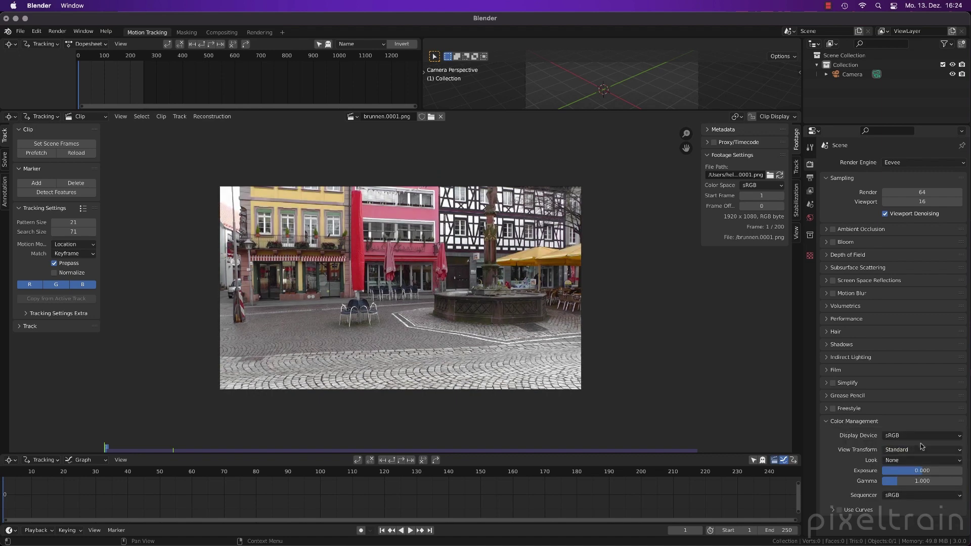
pyautogui.click(842, 424)
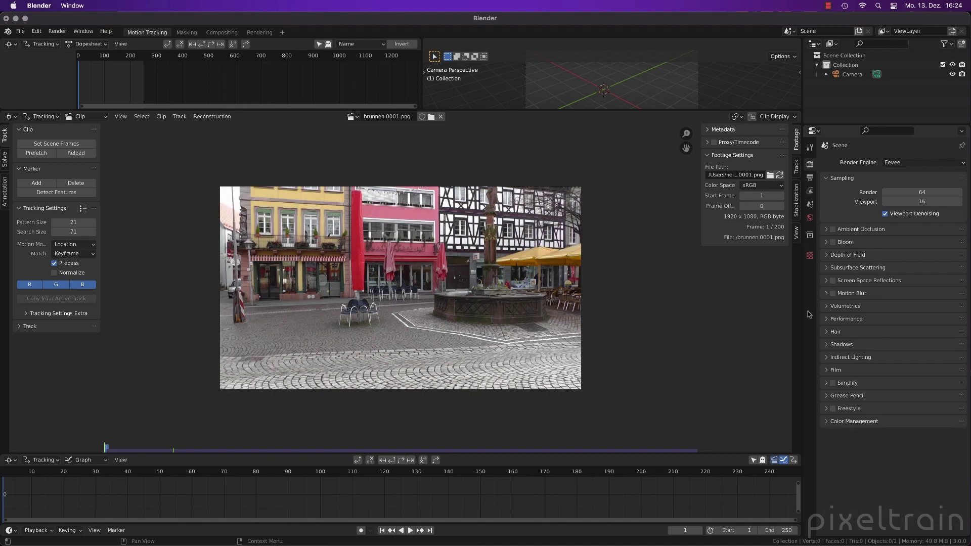
# - Set the output frame rate to 25 fps
pyautogui.click(810, 177)
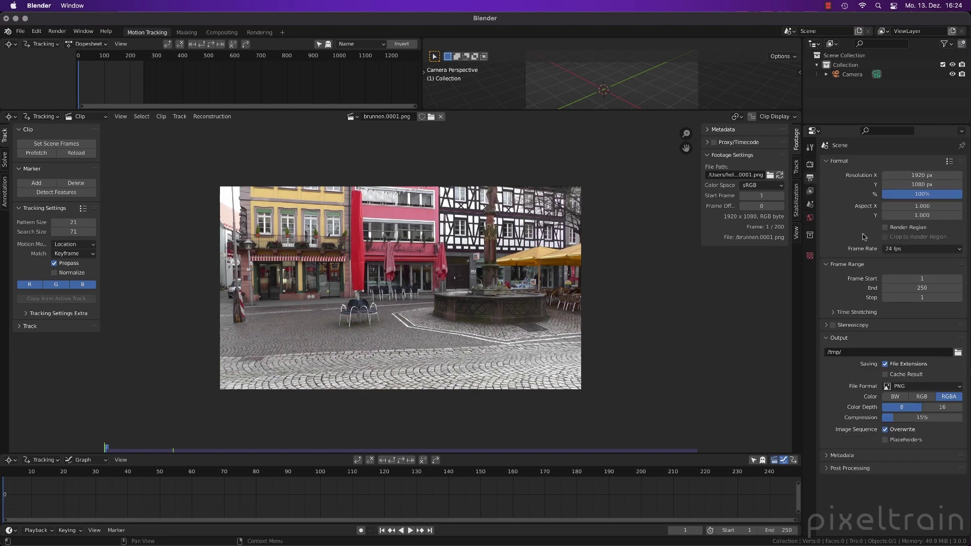
pyautogui.click(919, 251)
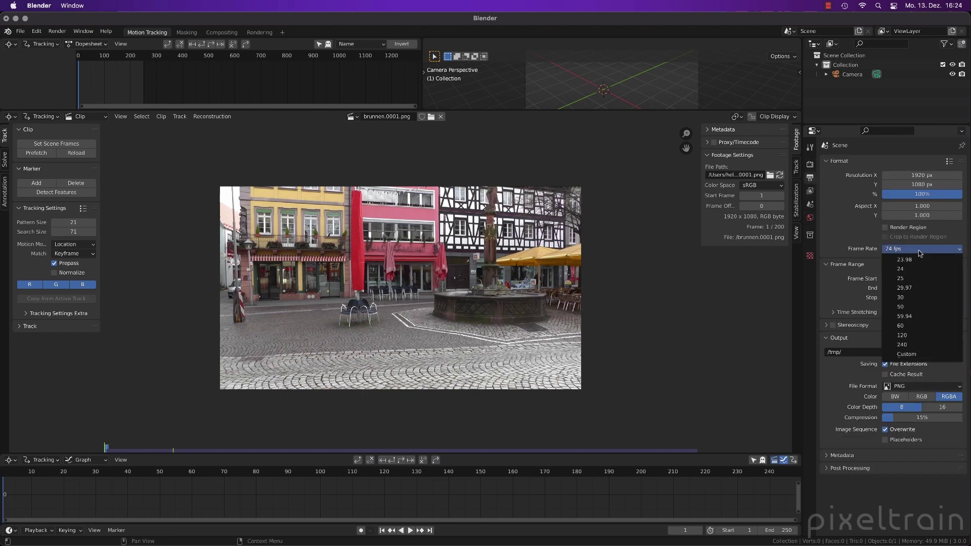
pyautogui.click(916, 279)
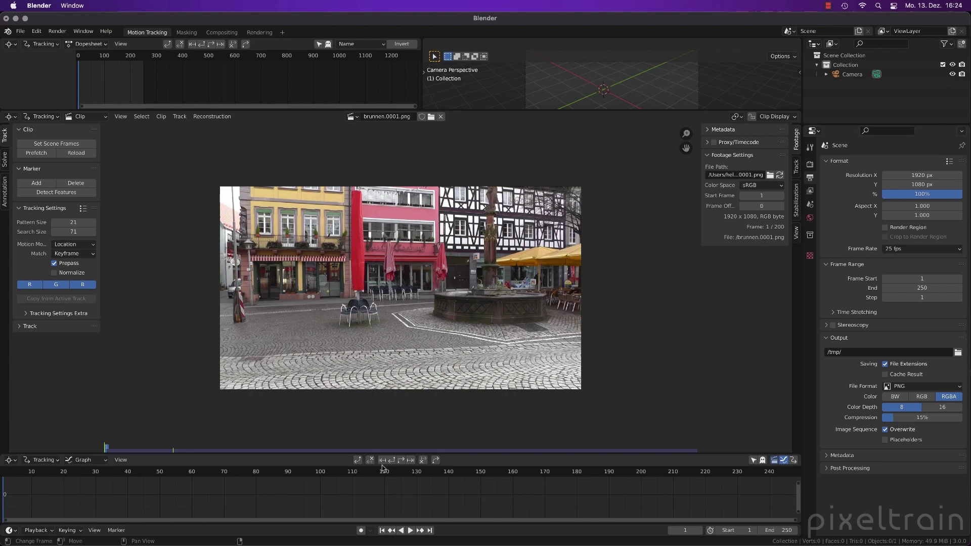
# - Match the scene frame range to the clip length and prefetch the clip's frames into memory
pyautogui.click(38, 145)
pyautogui.click(30, 153)
# - Play back the prefetched clip, stop it, and return to the first frame
pyautogui.press('space')
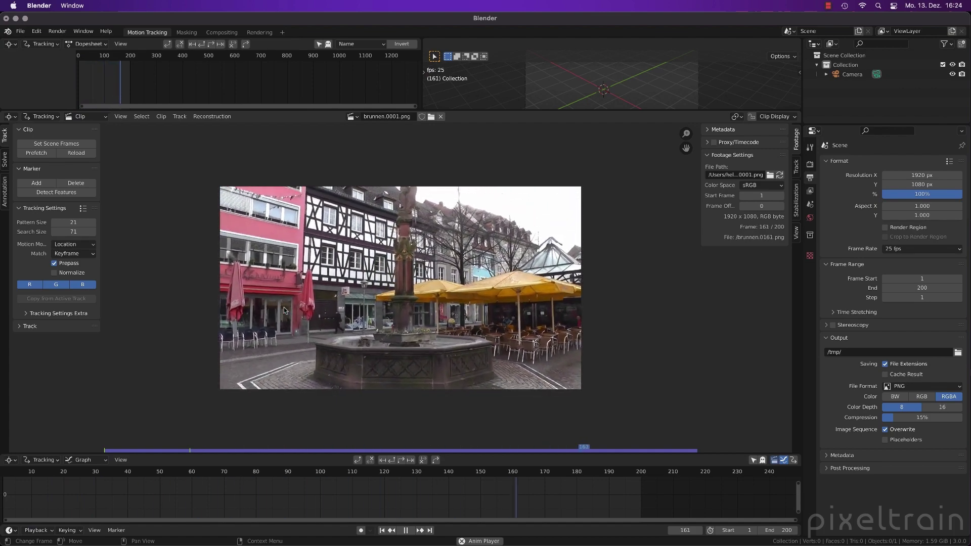
pyautogui.press('space')
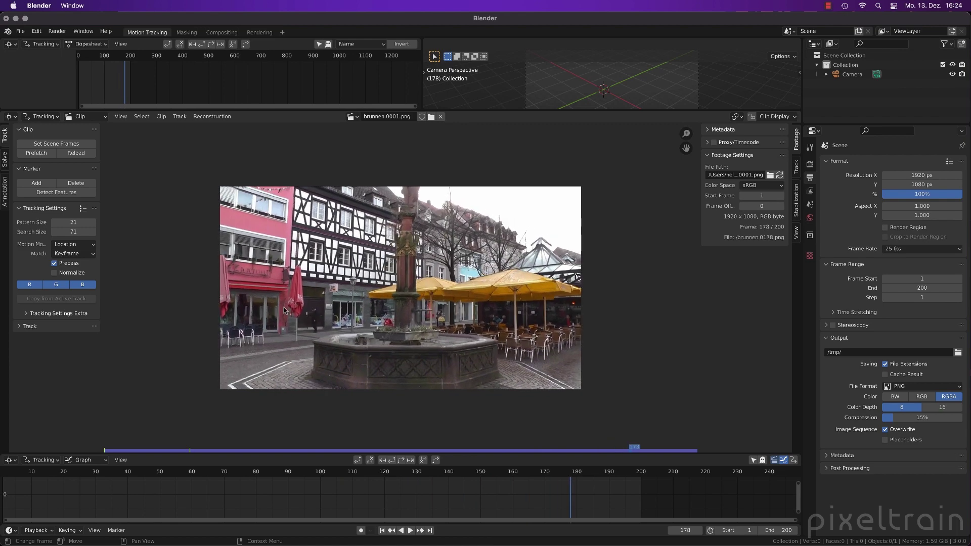
pyautogui.hotkey('shift', 'Left')
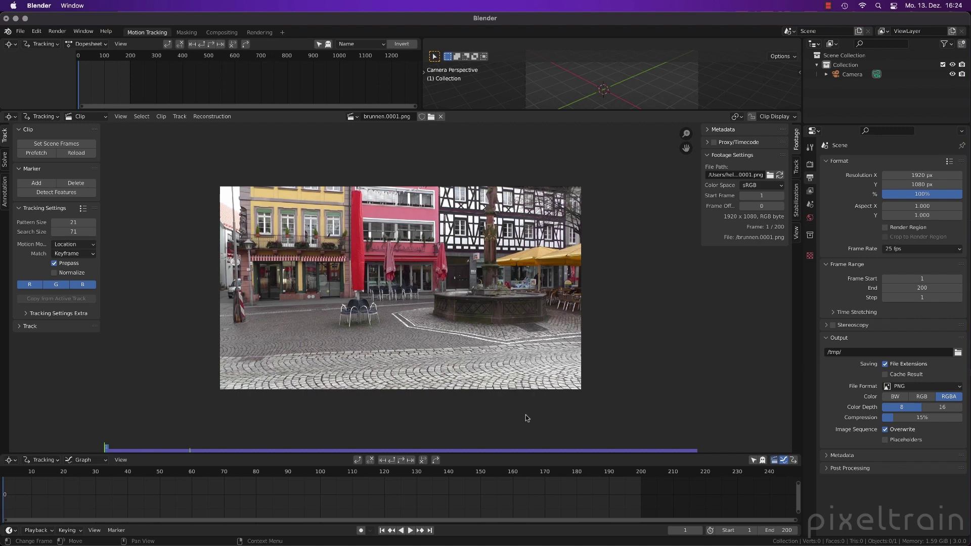
# - Save the project as Tracking-Brunnen.v001 in the 03 Advanced tracking folder
pyautogui.hotkey('ctrl', 's')
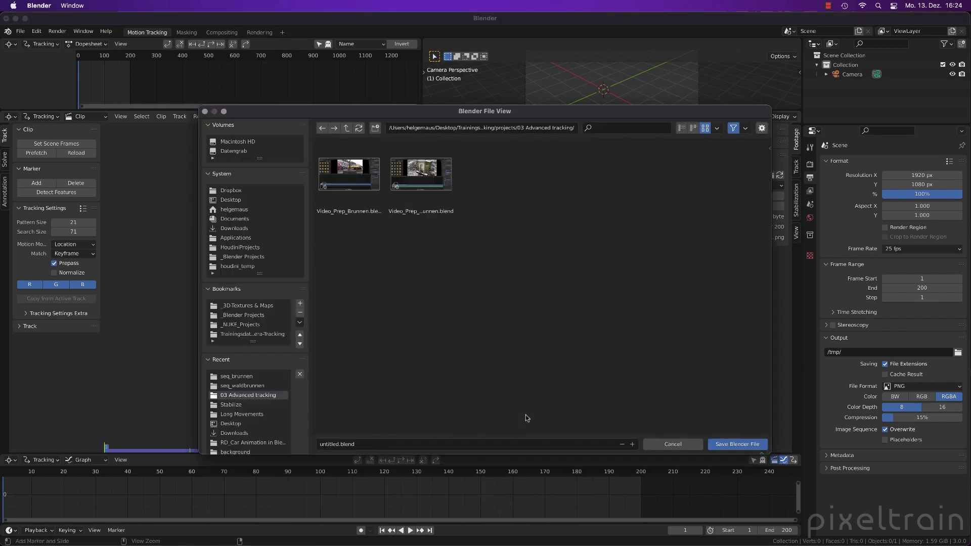
pyautogui.click(423, 444)
pyautogui.write('Tracking-Brunnen.v001')
pyautogui.press('Return')
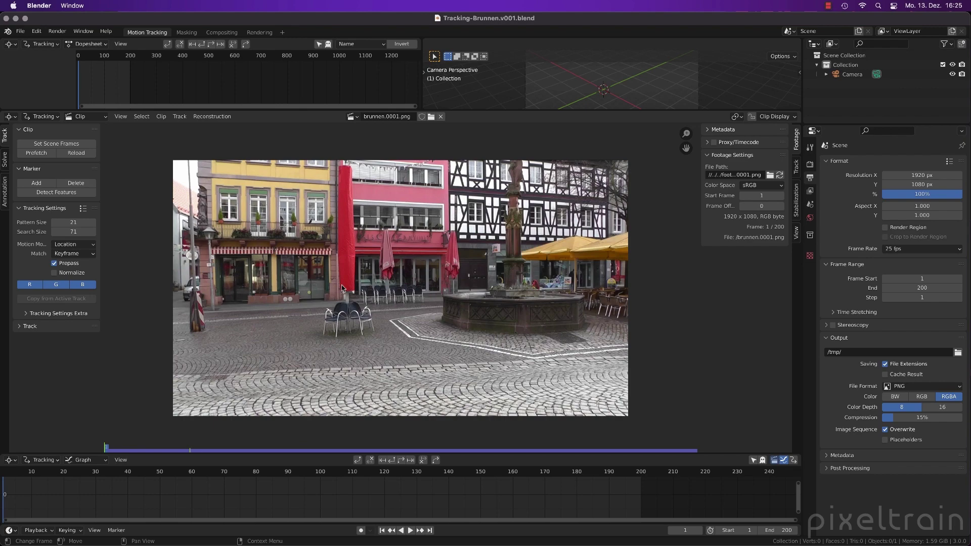
# - Play the clip enlarged around the fountain to examine the camera movement, then return to frame 1
pyautogui.scroll(2, 572, 298)
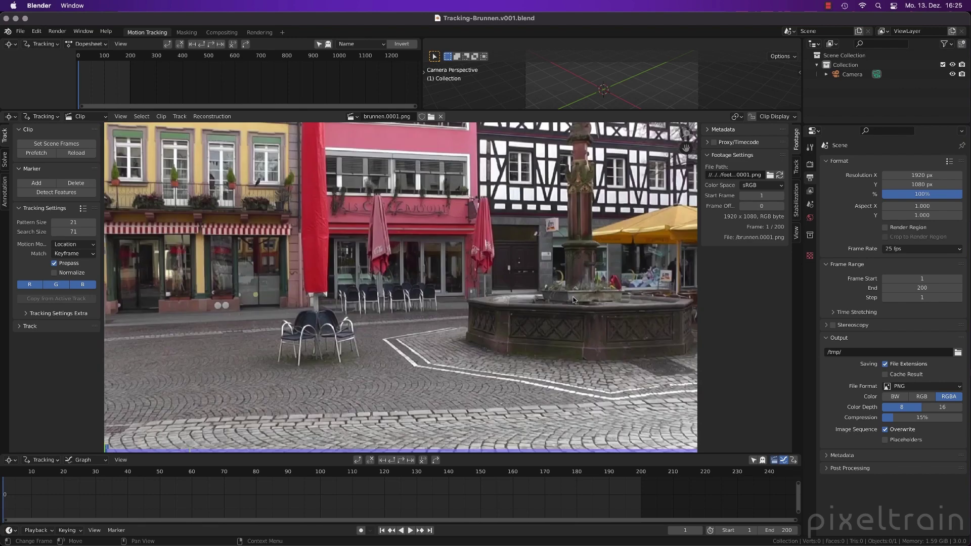
pyautogui.moveTo(573, 297); pyautogui.dragTo(479, 315, button='middle')
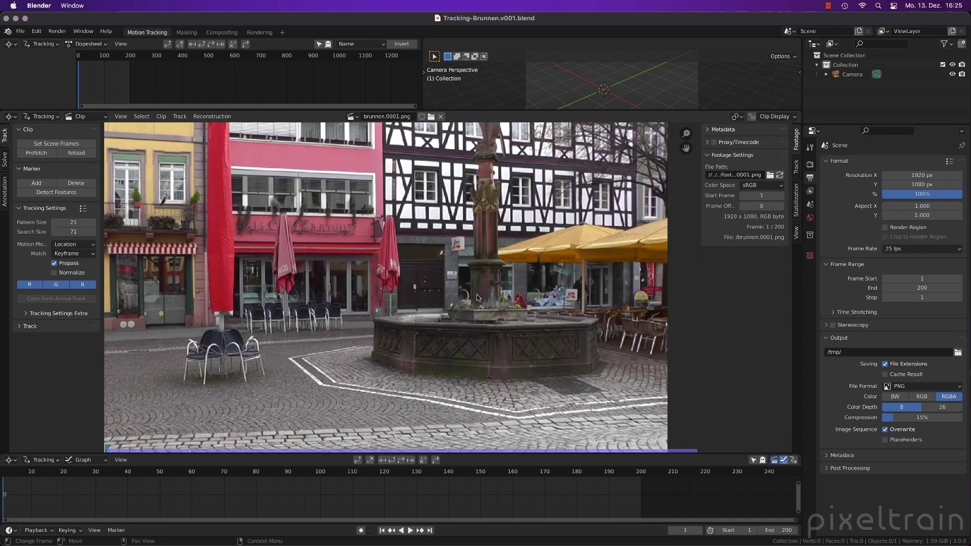
pyautogui.press('space')
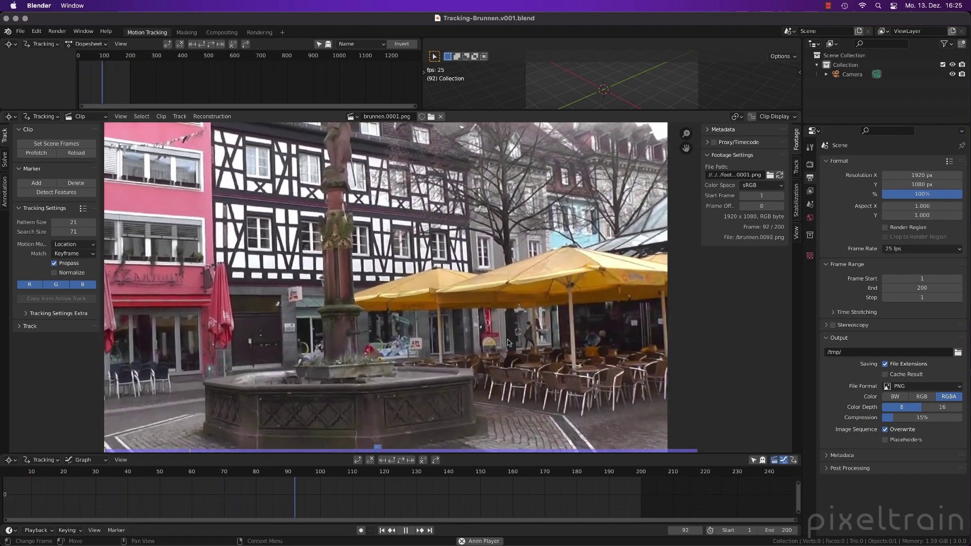
pyautogui.press('space')
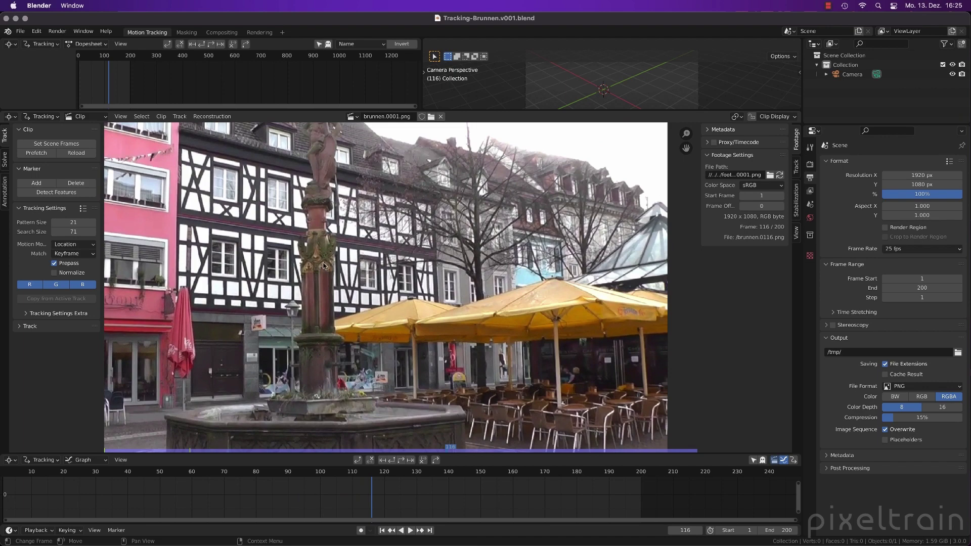
pyautogui.hotkey('shift', 'Left')
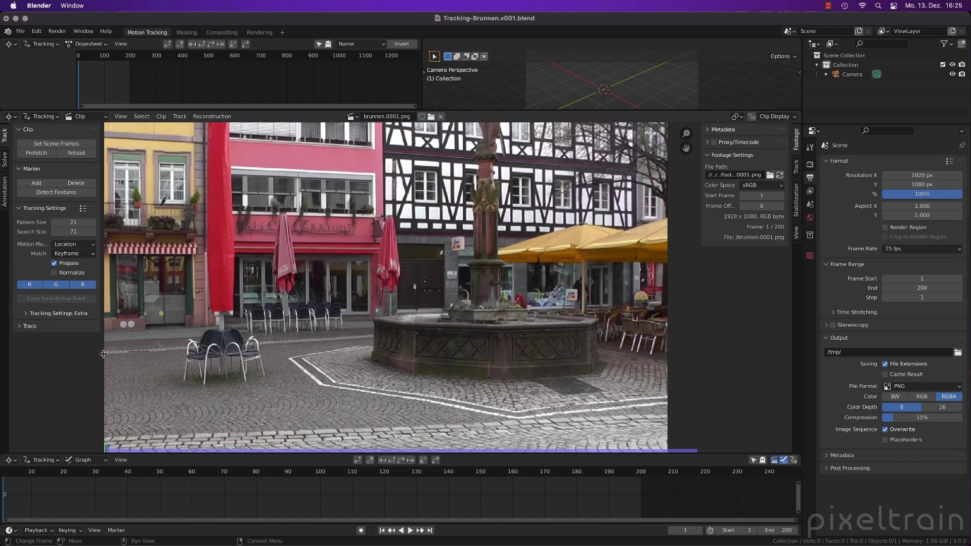
# - Widen the clip editor's tool region and show the Track properties in its sidebar
pyautogui.moveTo(105, 357); pyautogui.dragTo(118, 356)
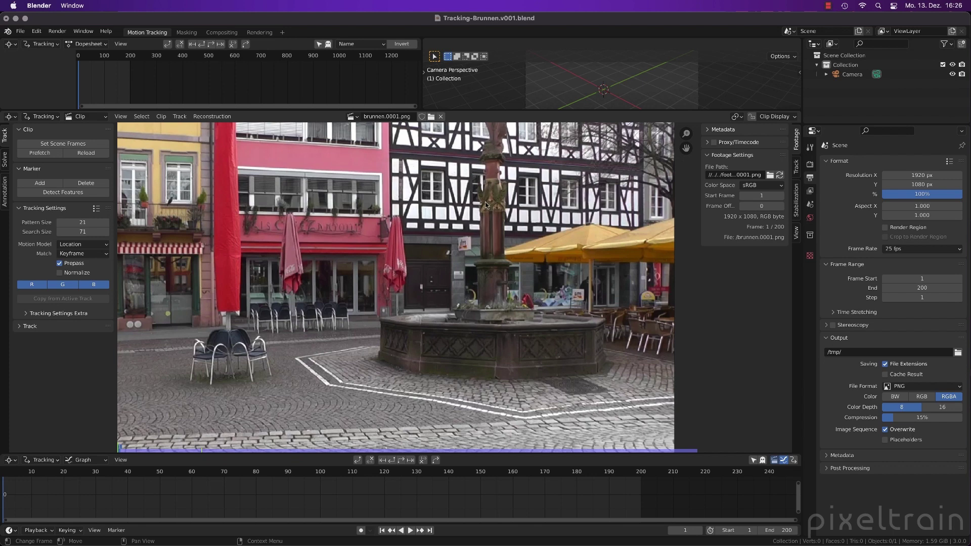
pyautogui.click(796, 167)
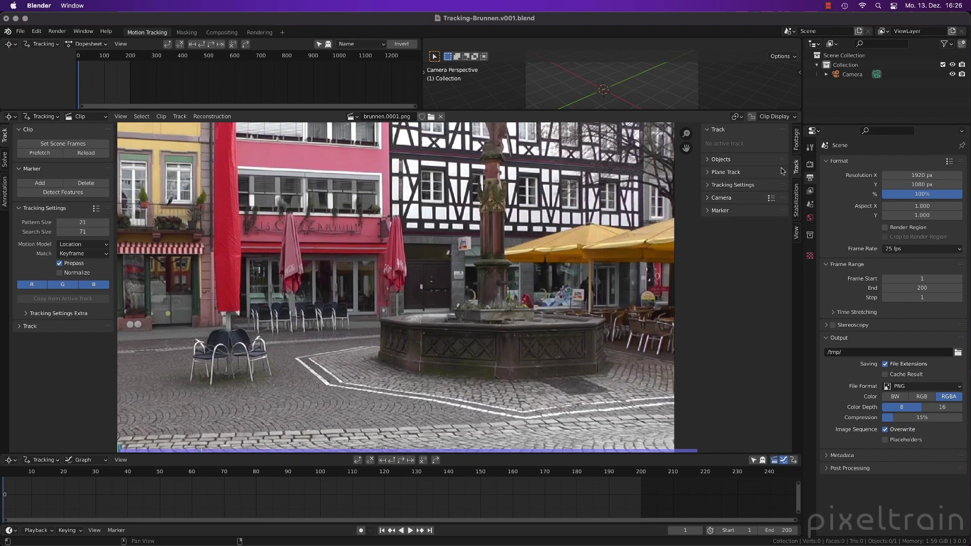
# - Add a tracking marker on the ornament below the leaves of the fountain column and enlarge it around the ornament
pyautogui.scroll(7, 536, 231)
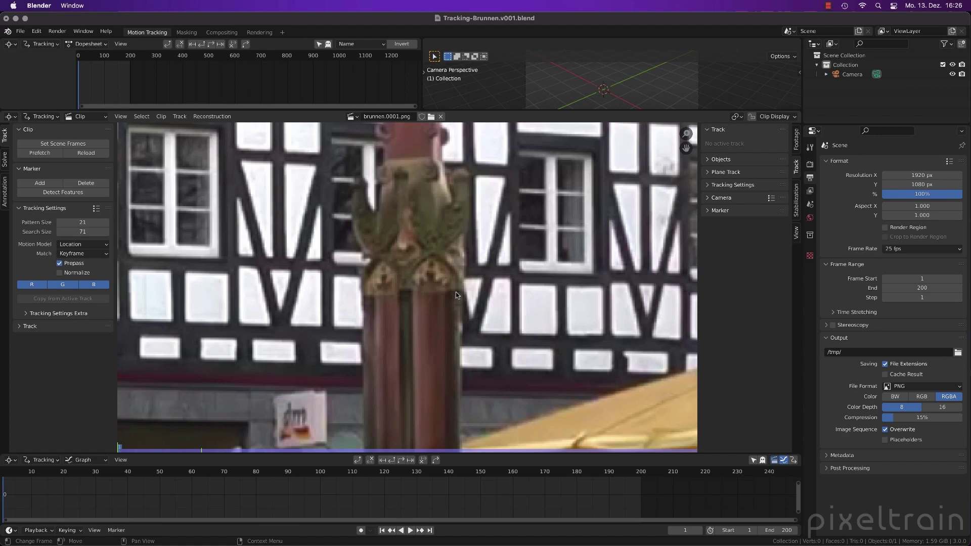
pyautogui.moveTo(456, 292); pyautogui.dragTo(399, 337, button='middle')
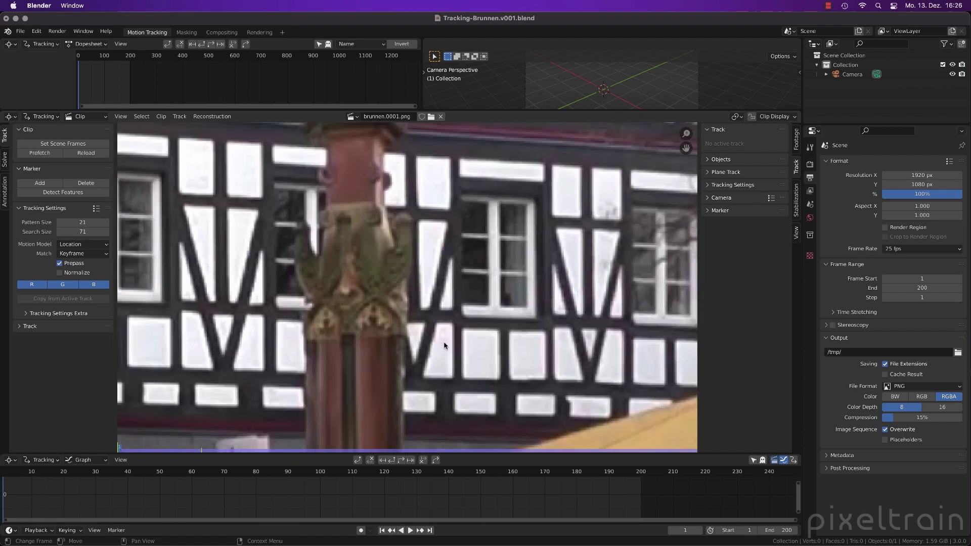
pyautogui.keyDown('ctrl'); pyautogui.click(373, 309); pyautogui.keyUp('ctrl')
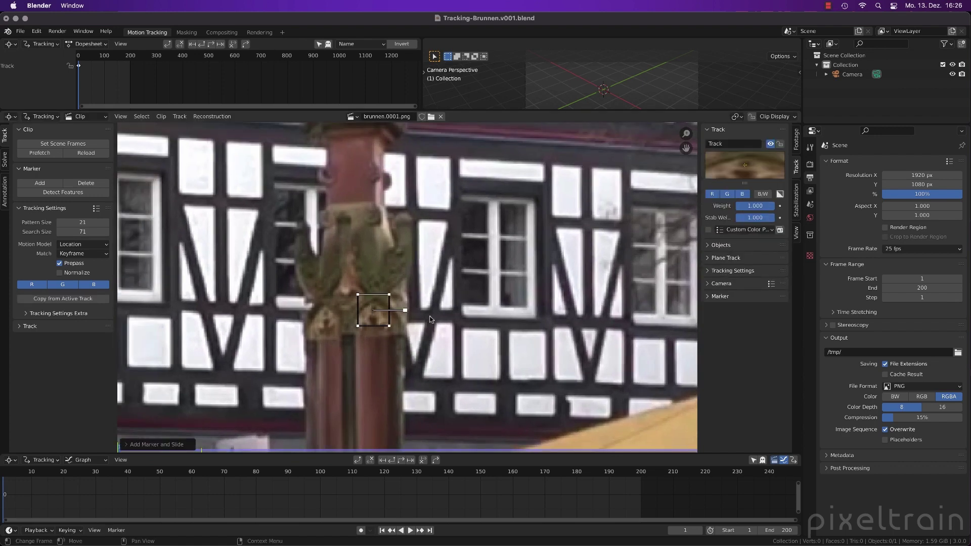
pyautogui.press('s')
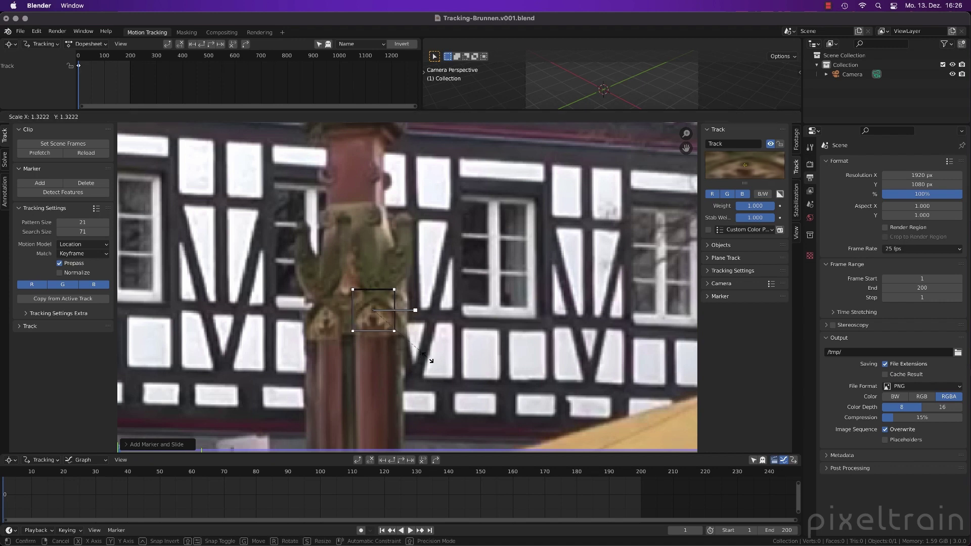
pyautogui.click(439, 372)
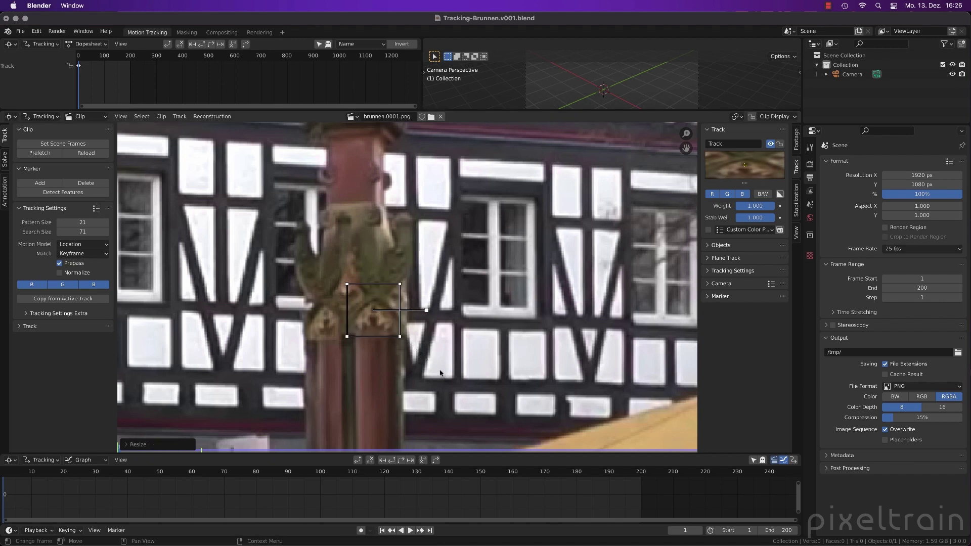
# - Enlarge the marker preview in the Track properties by making it taller and the sidebar wider
pyautogui.moveTo(744, 183)
pyautogui.mouseDown()
pyautogui.moveTo(747, 250)
pyautogui.moveTo(746, 240)
pyautogui.mouseUp()
pyautogui.moveTo(696, 216); pyautogui.dragTo(666, 216)
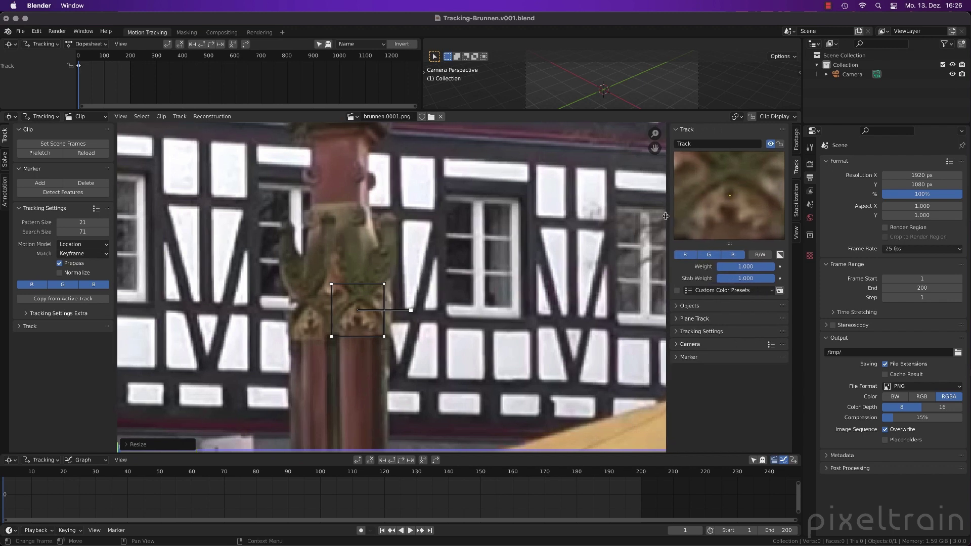
# - Fine-tune the marker's size and position over the column ornament, finally scaling it by about 0.945
pyautogui.press('s')
pyautogui.click(380, 338)
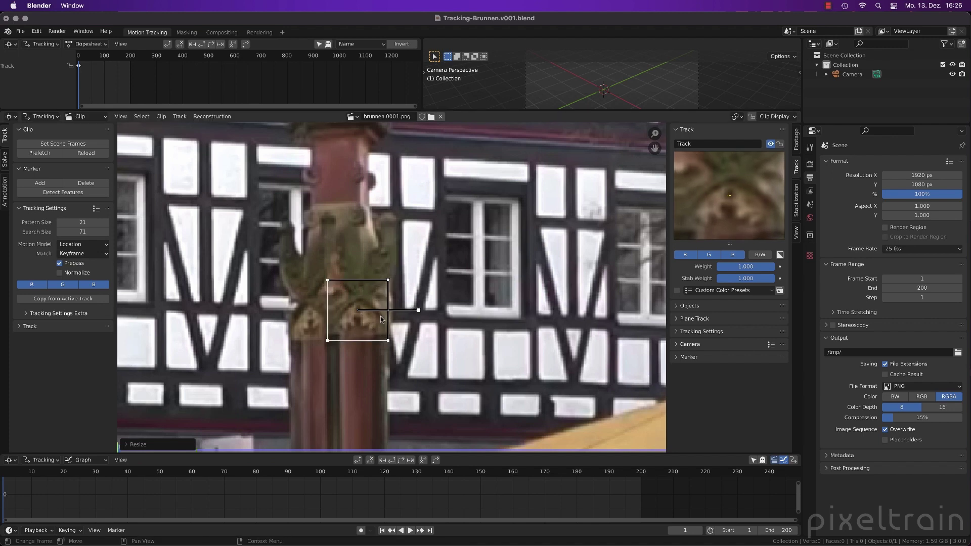
pyautogui.moveTo(358, 309); pyautogui.dragTo(358, 309)
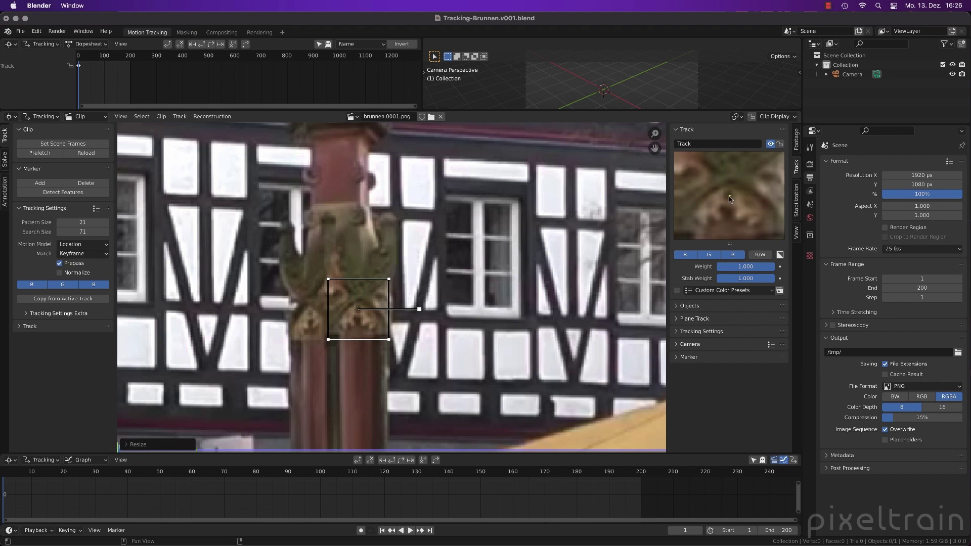
pyautogui.moveTo(735, 197); pyautogui.dragTo(737, 200)
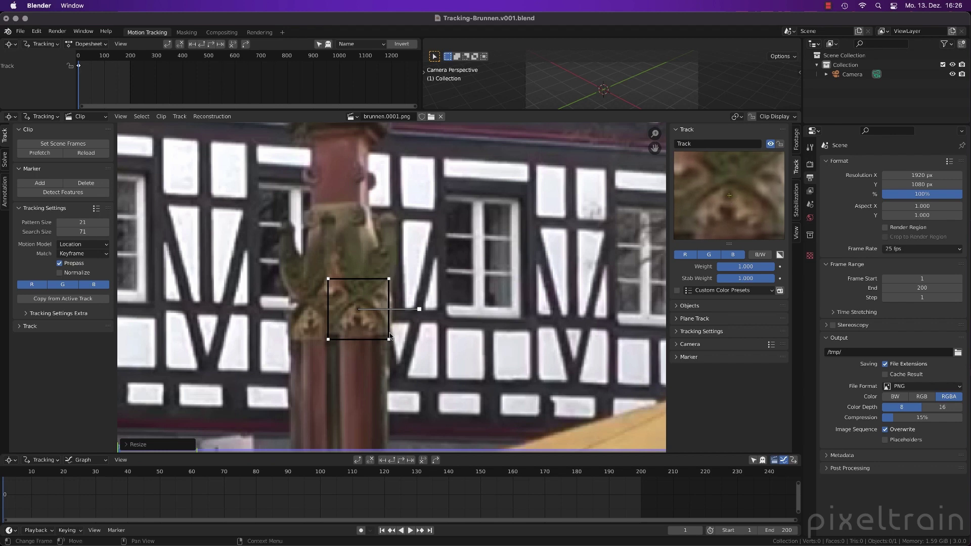
pyautogui.press('s')
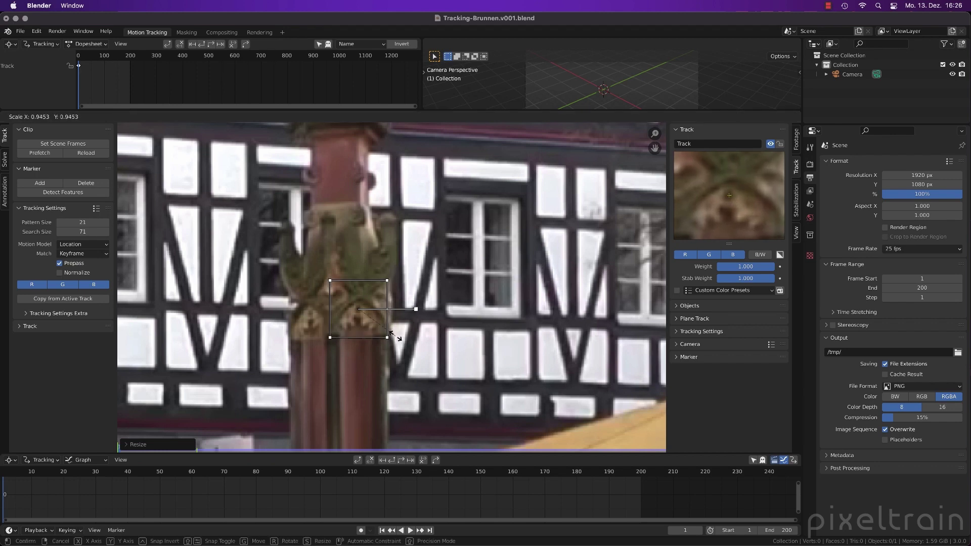
pyautogui.click(399, 337)
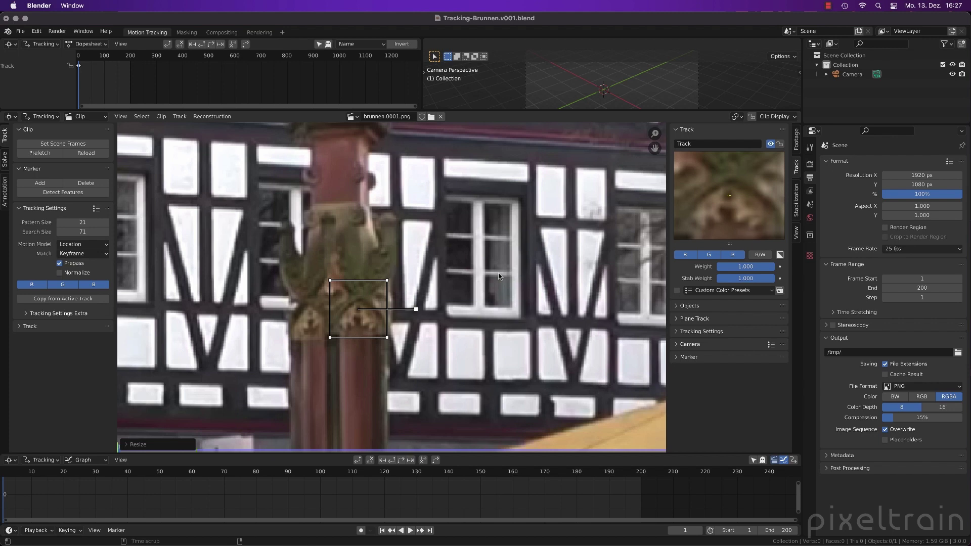
# - Check the marker's search area, hide it again, and lock the clip view to the selected marker
pyautogui.hotkey('alt', 's')
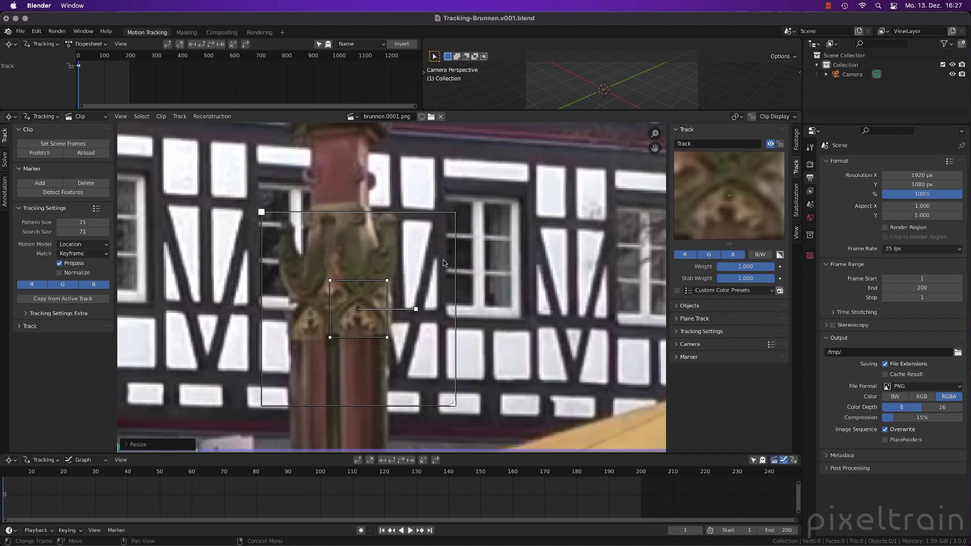
pyautogui.hotkey('alt', 's')
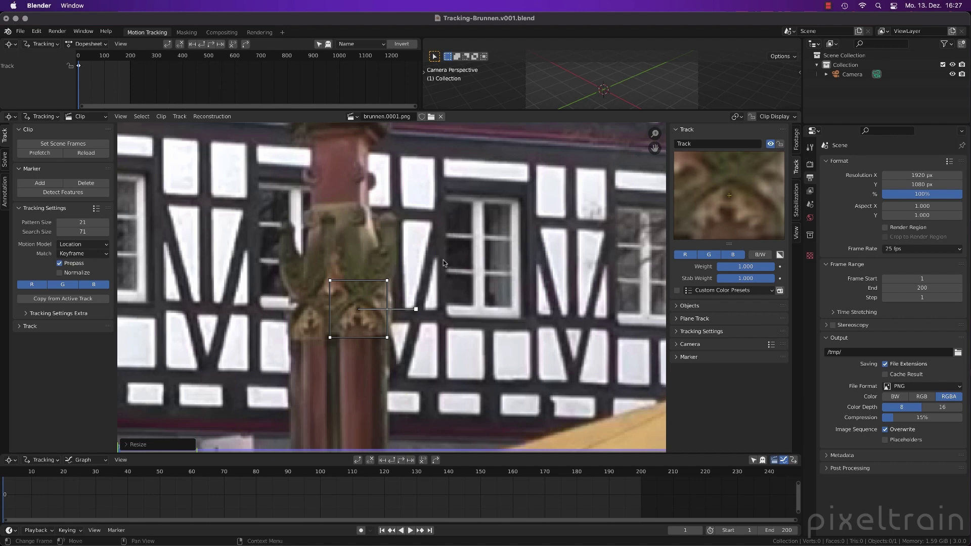
pyautogui.press('l')
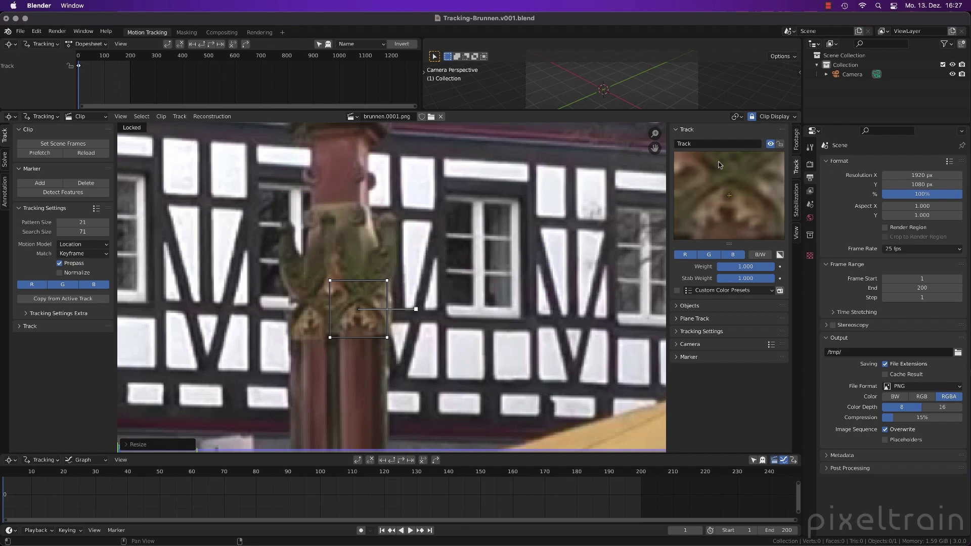
# - In the track's extra tracking settings, set the speed to Realtime and the correlation to 0.9
pyautogui.click(678, 331)
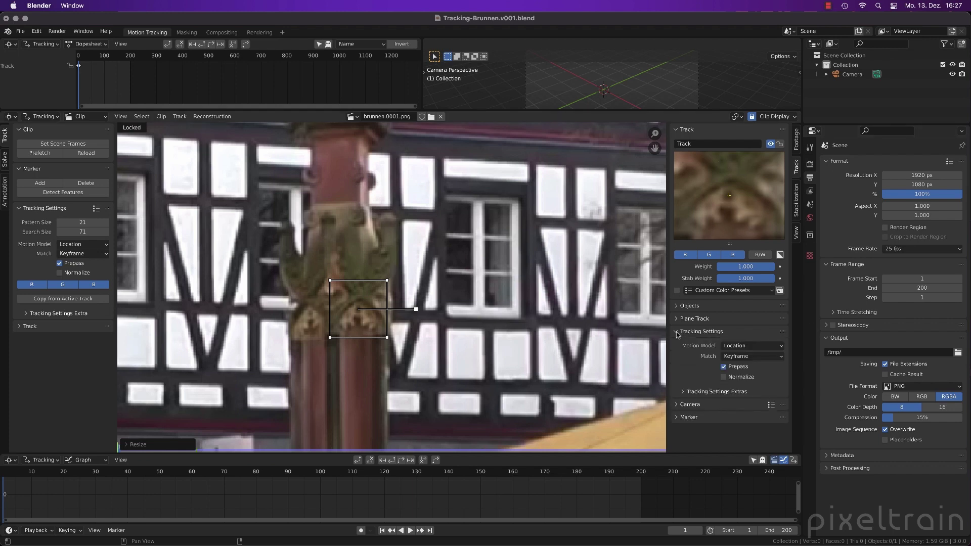
pyautogui.click(713, 391)
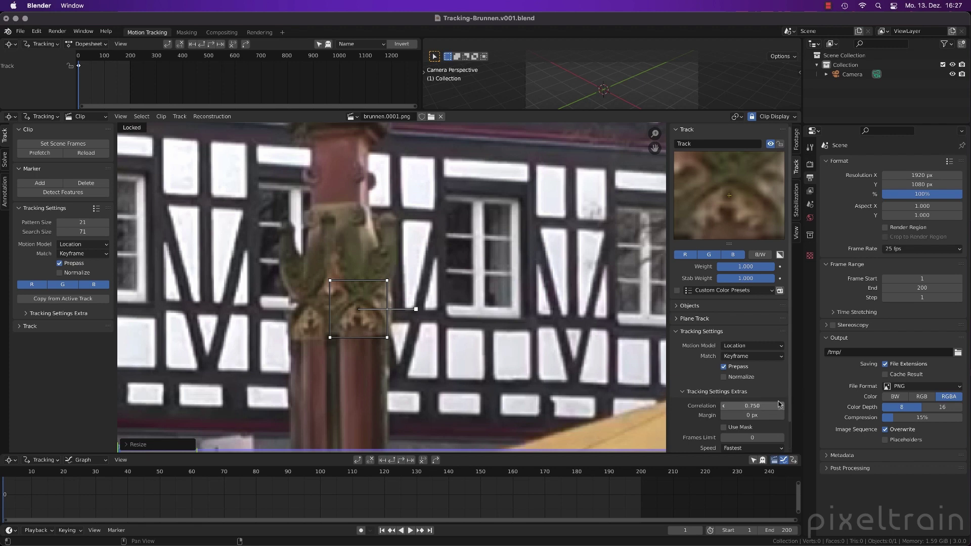
pyautogui.scroll(-2, 791, 379)
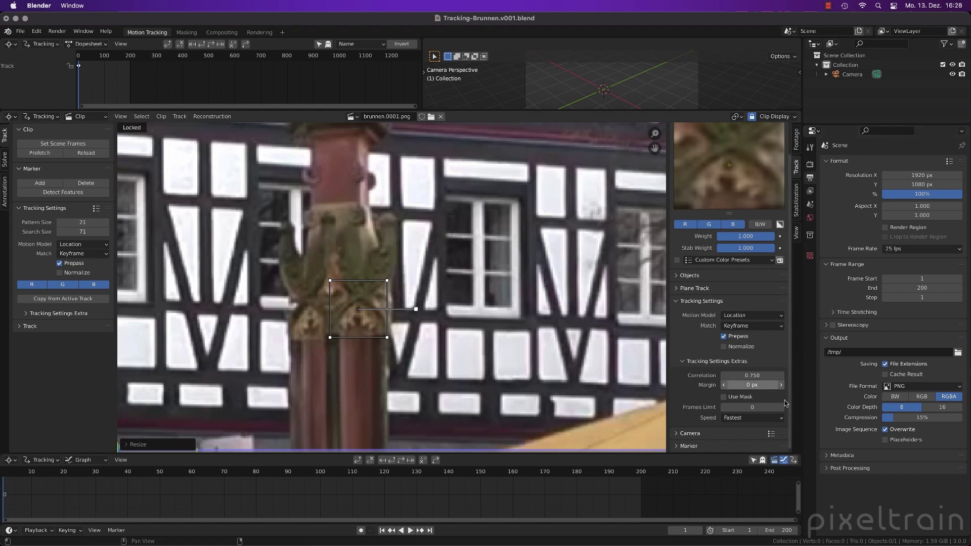
pyautogui.click(741, 418)
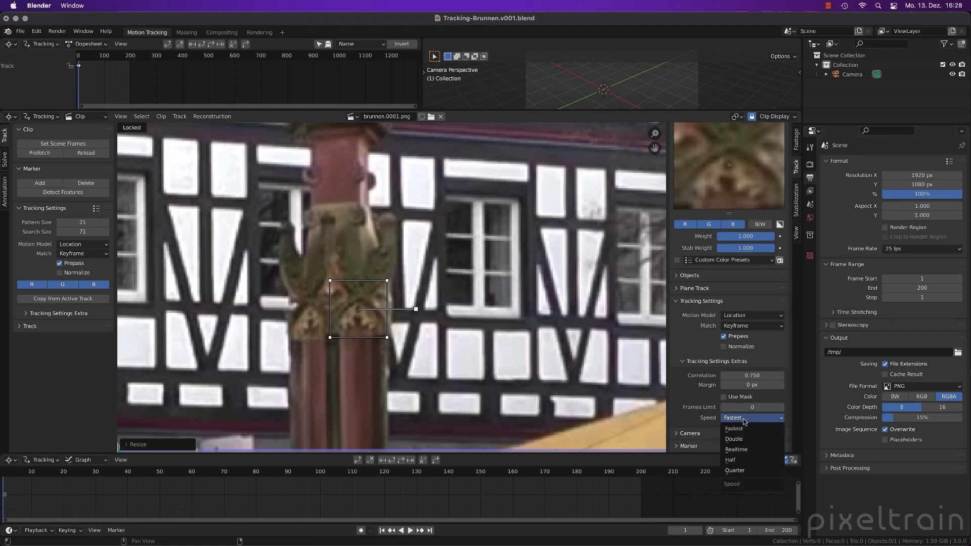
pyautogui.click(747, 450)
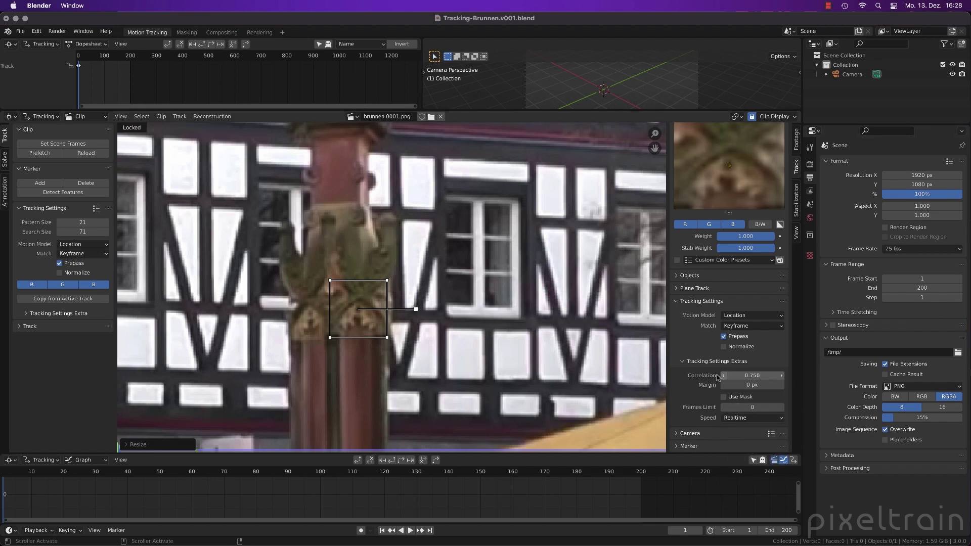
pyautogui.click(770, 379)
pyautogui.write('.9')
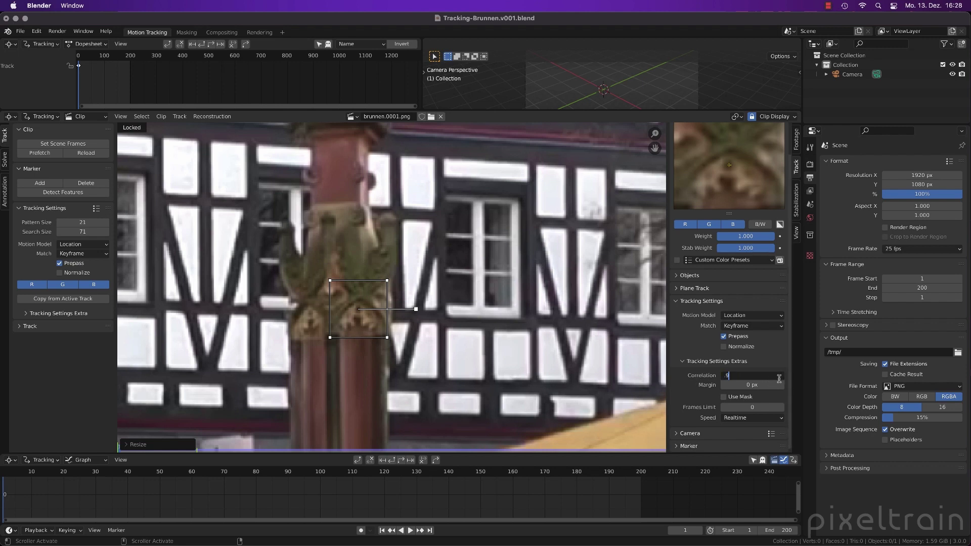
pyautogui.press('Return')
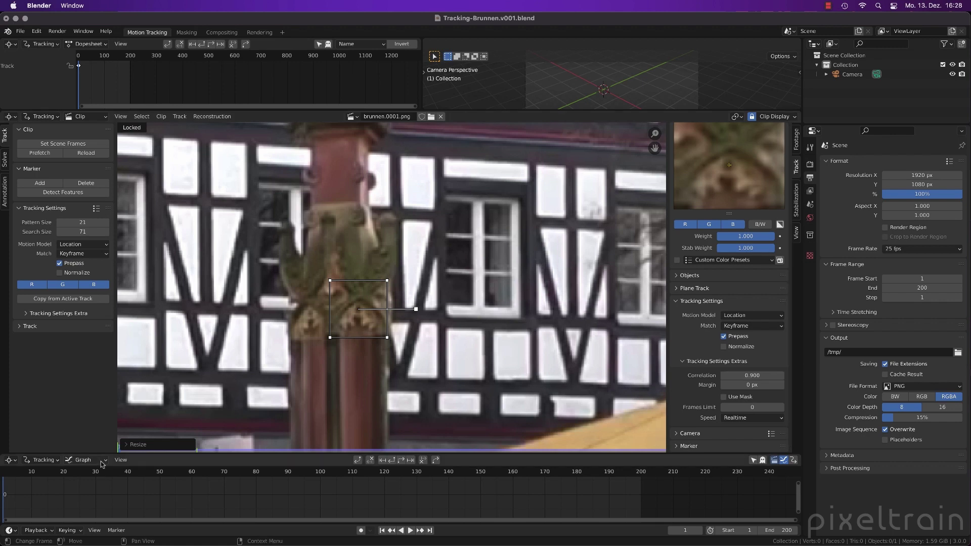
# - Show the marker's search area, track the marker forward, and step back from the end of the track to frame 56
pyautogui.hotkey('alt', 's')
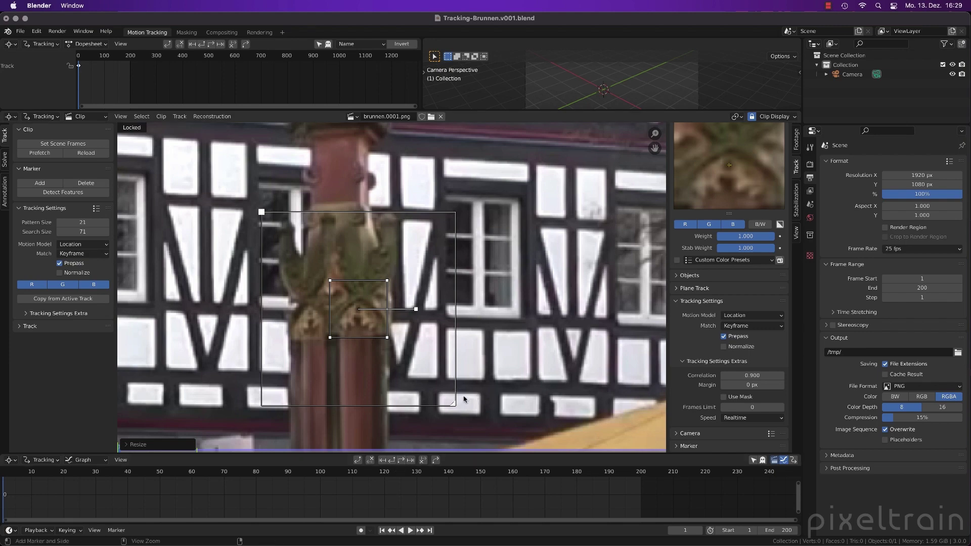
pyautogui.hotkey('ctrl', 't')
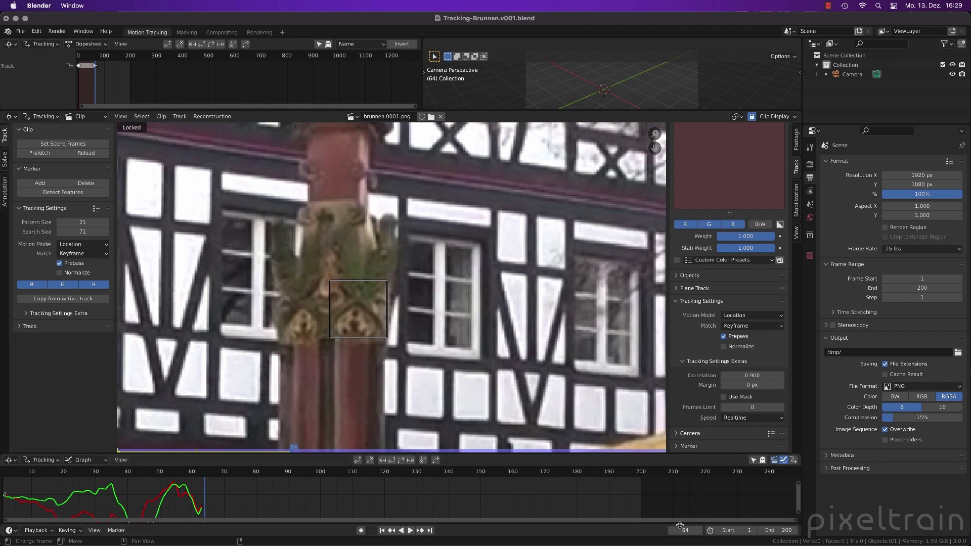
pyautogui.click(202, 475)
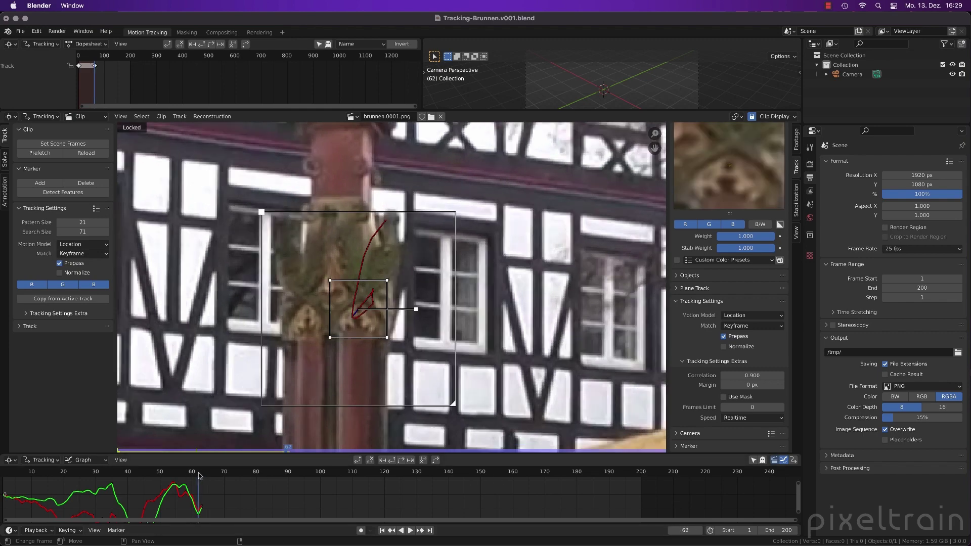
pyautogui.moveTo(201, 475); pyautogui.dragTo(178, 472)
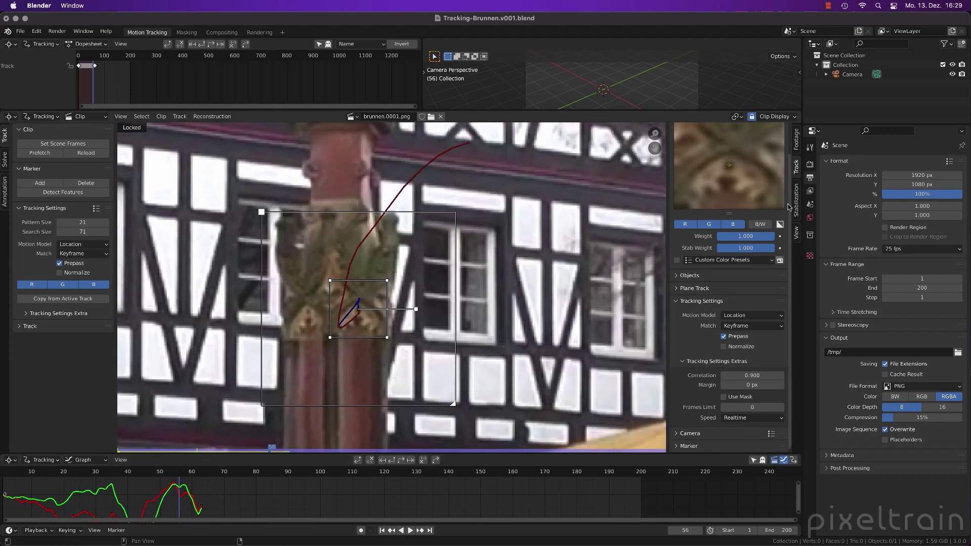
# - Scrub through the tracked frames and beyond the track's end, comparing the pattern in the marker preview with the column ornament
pyautogui.scroll(3, 792, 203)
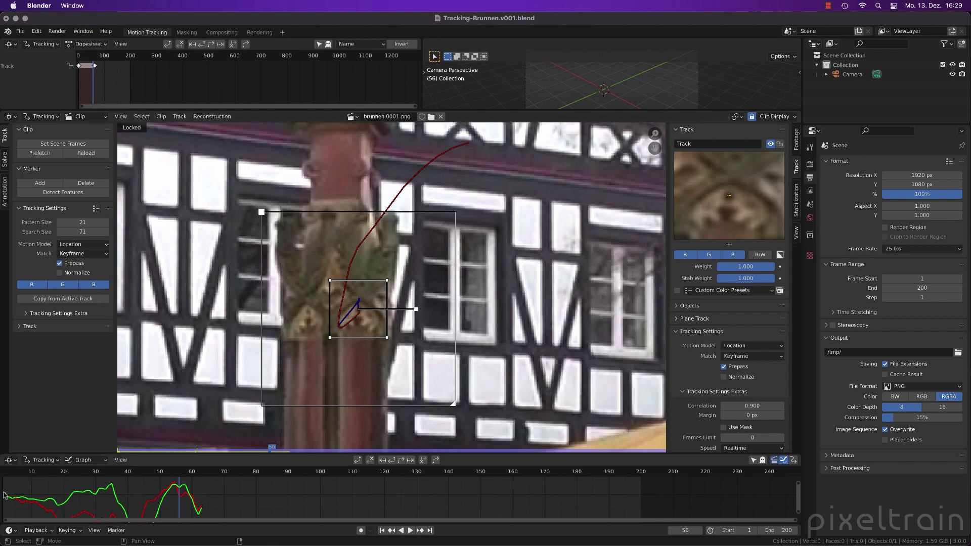
pyautogui.moveTo(14, 473); pyautogui.dragTo(201, 476)
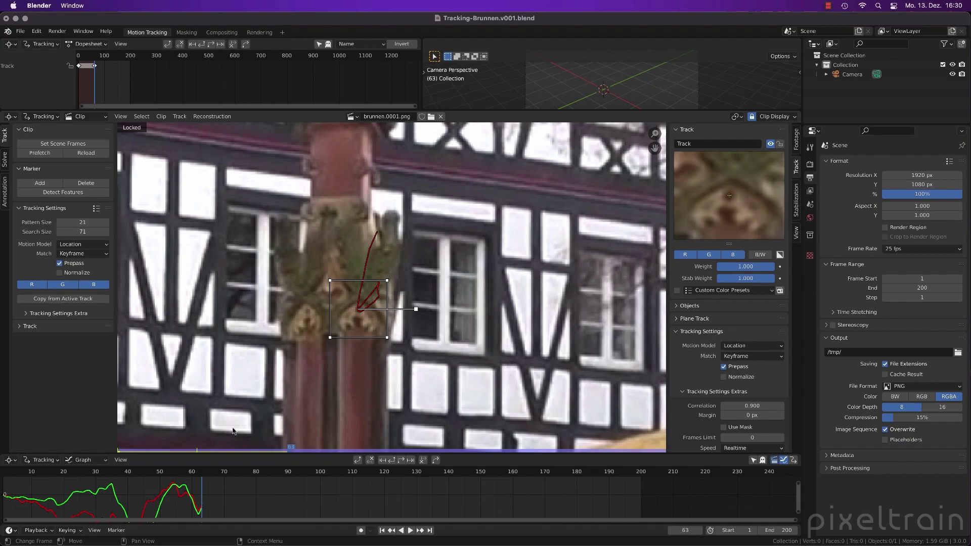
pyautogui.moveTo(201, 471); pyautogui.dragTo(240, 471)
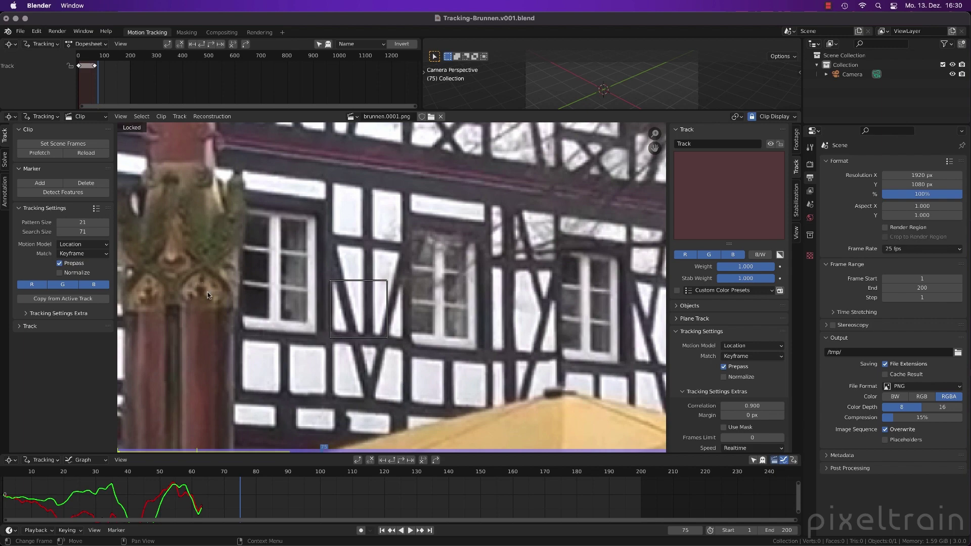
pyautogui.moveTo(210, 475)
pyautogui.mouseDown()
pyautogui.moveTo(49, 474)
pyautogui.moveTo(195, 478)
pyautogui.mouseUp()
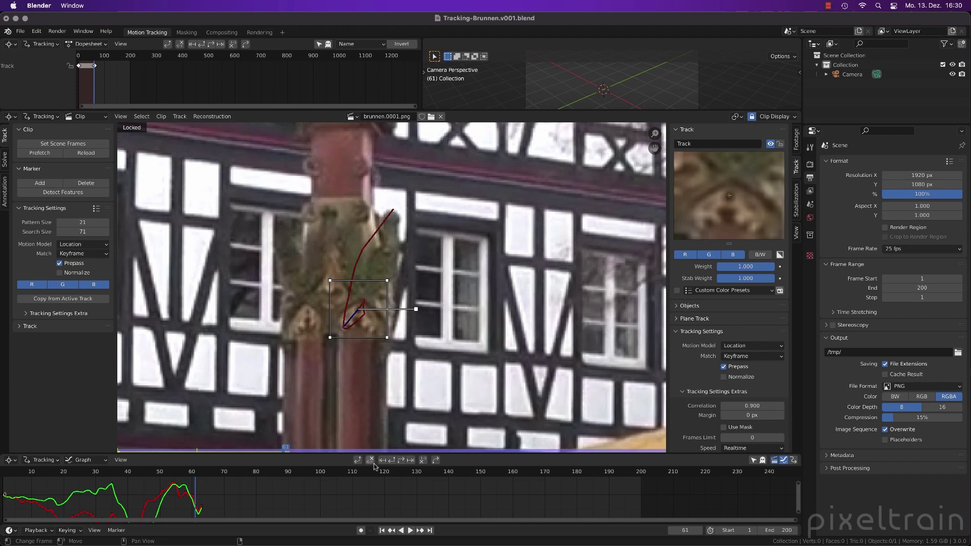
# - Clear the track after frame 1 and set its motion model to Location & Rotation
pyautogui.hotkey('shift', 'Left')
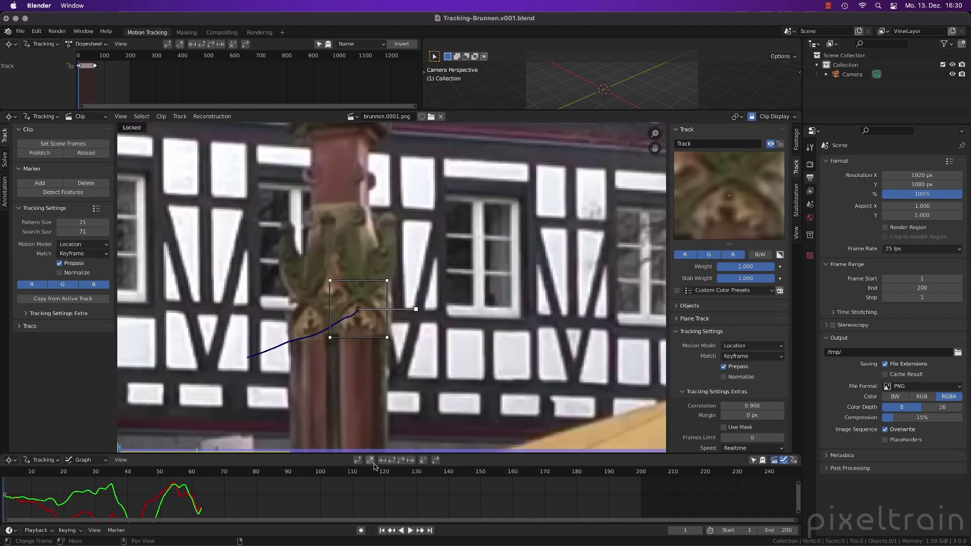
pyautogui.click(422, 459)
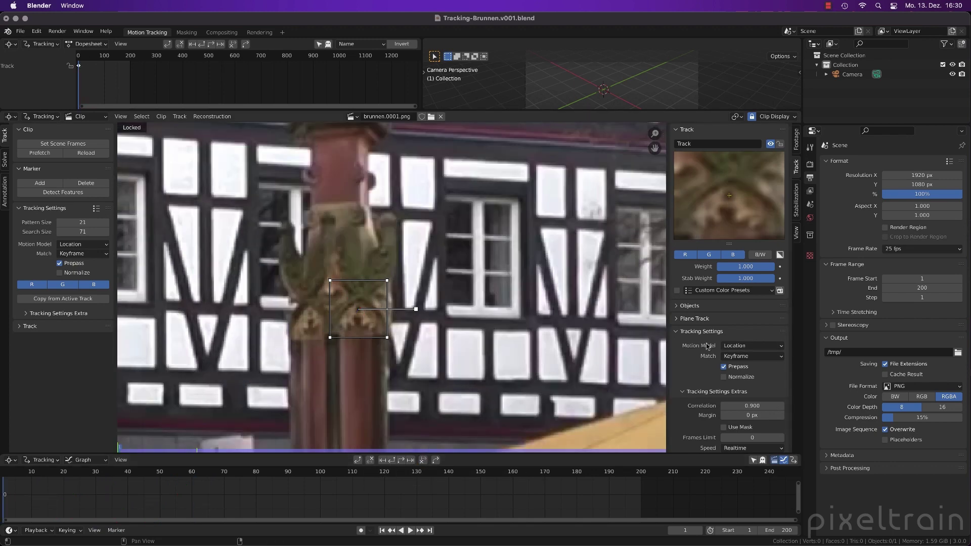
pyautogui.click(770, 346)
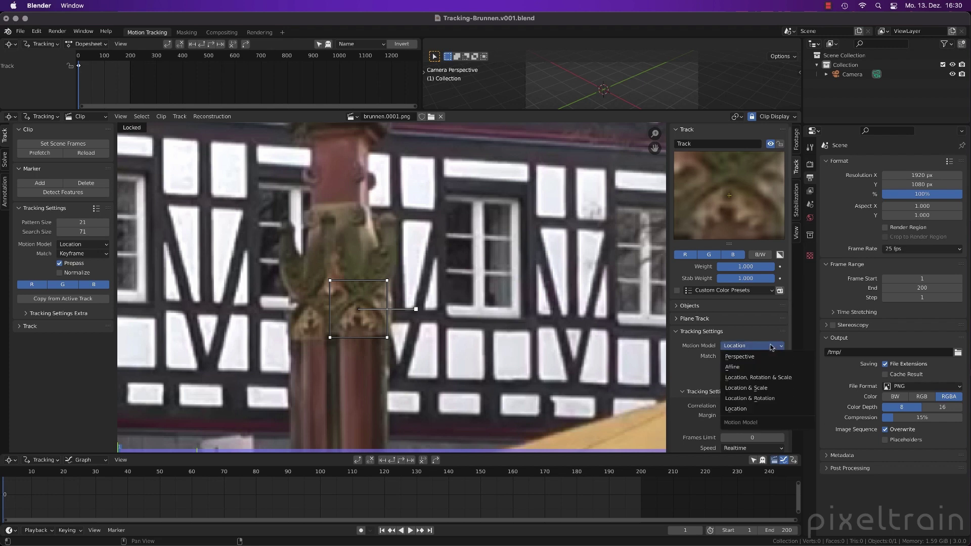
pyautogui.click(749, 398)
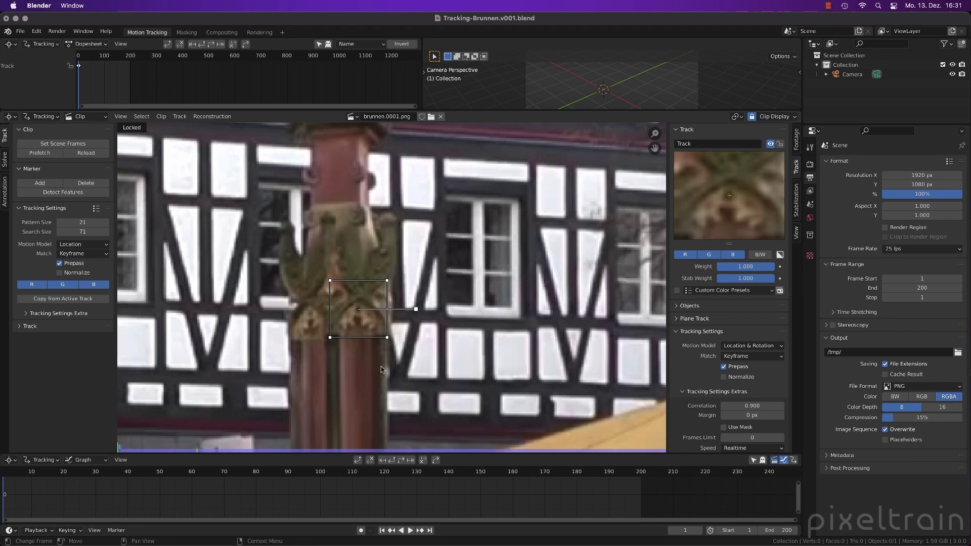
# - Track the marker forward using Location & Rotation and scrub through the result to frame 64
pyautogui.press('ctrl')
pyautogui.hotkey('ctrl', 't')
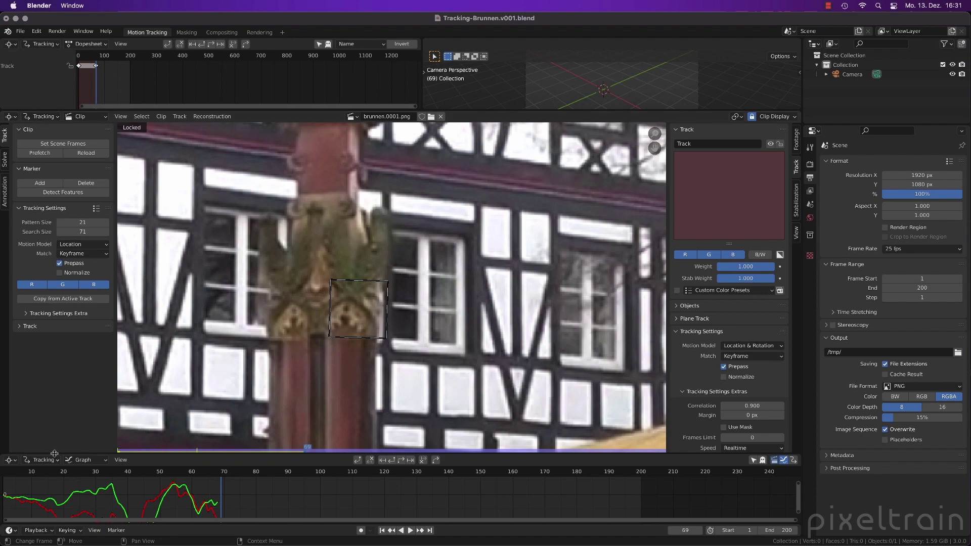
pyautogui.moveTo(34, 470); pyautogui.dragTo(207, 472)
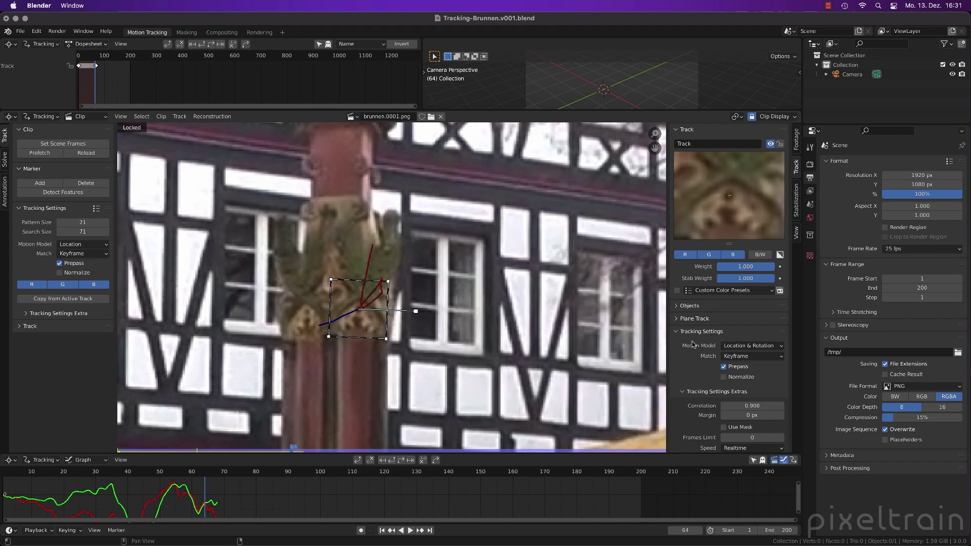
# - Set the track's motion model to Location, Rotation & Scale and clear the tracked path after frame 1
pyautogui.click(778, 348)
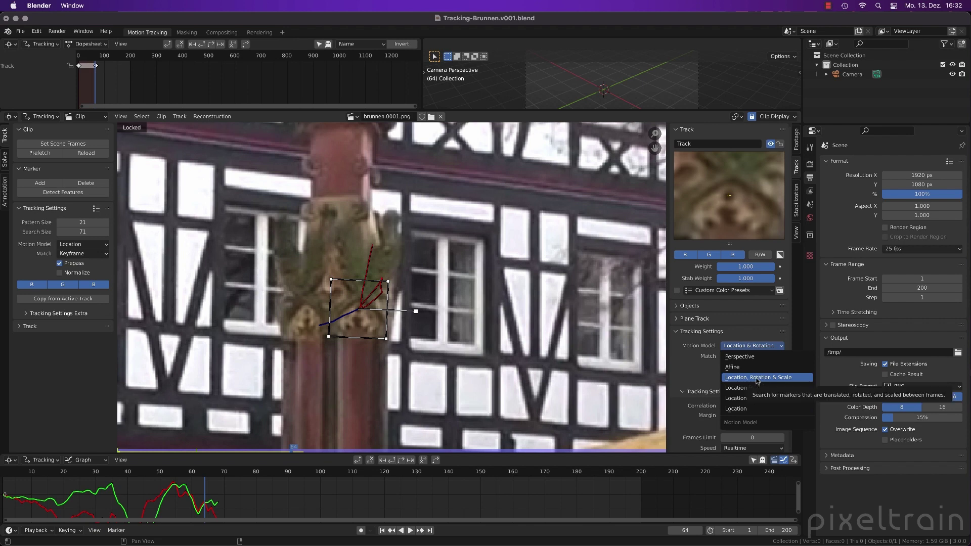
pyautogui.click(756, 377)
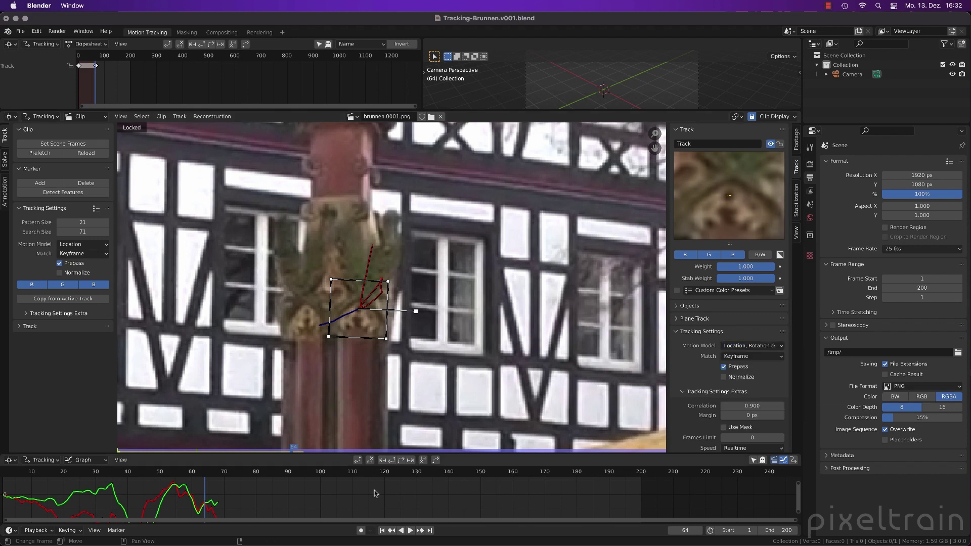
pyautogui.hotkey('shift', 'Left')
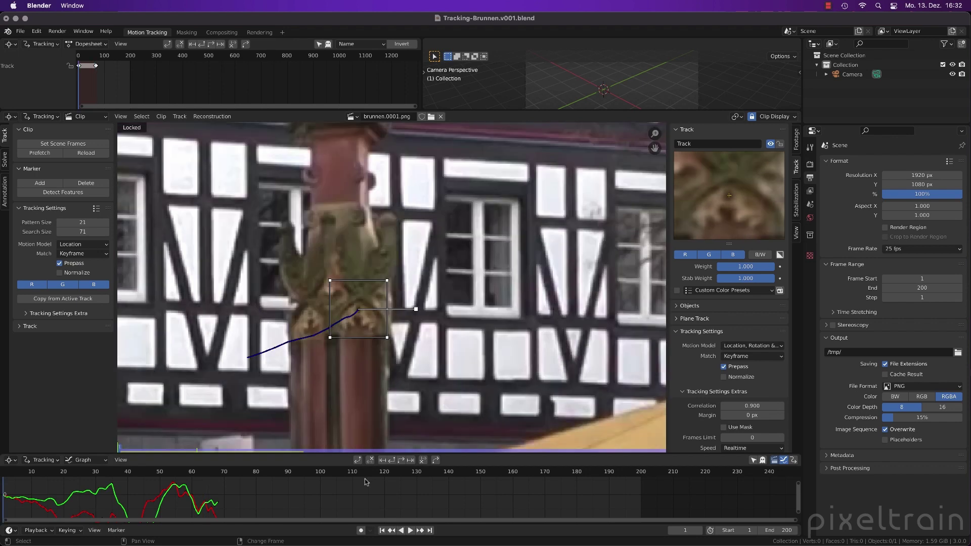
pyautogui.click(423, 460)
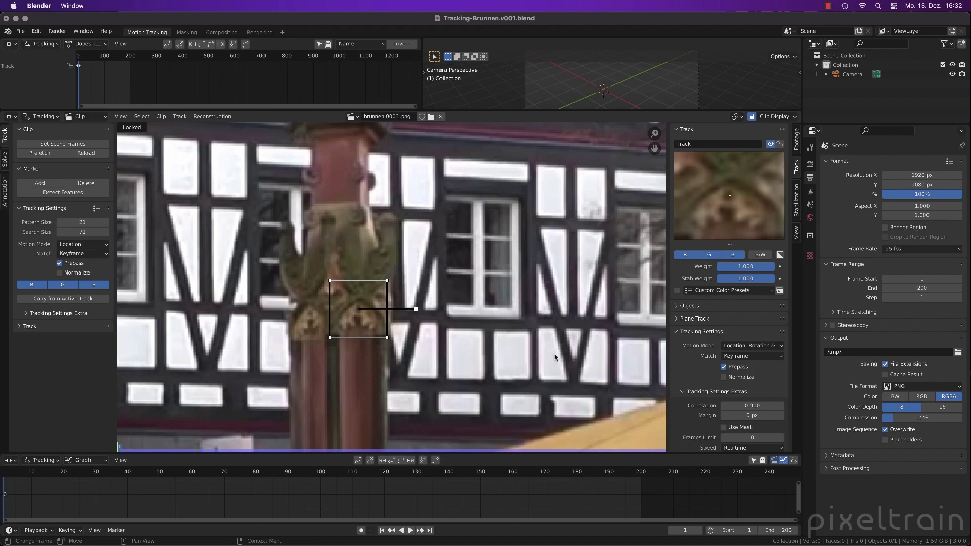
# - Track the marker forward from frame 1 with location, rotation and scale, and scrub back to frame 56
pyautogui.hotkey('ctrl', 't')
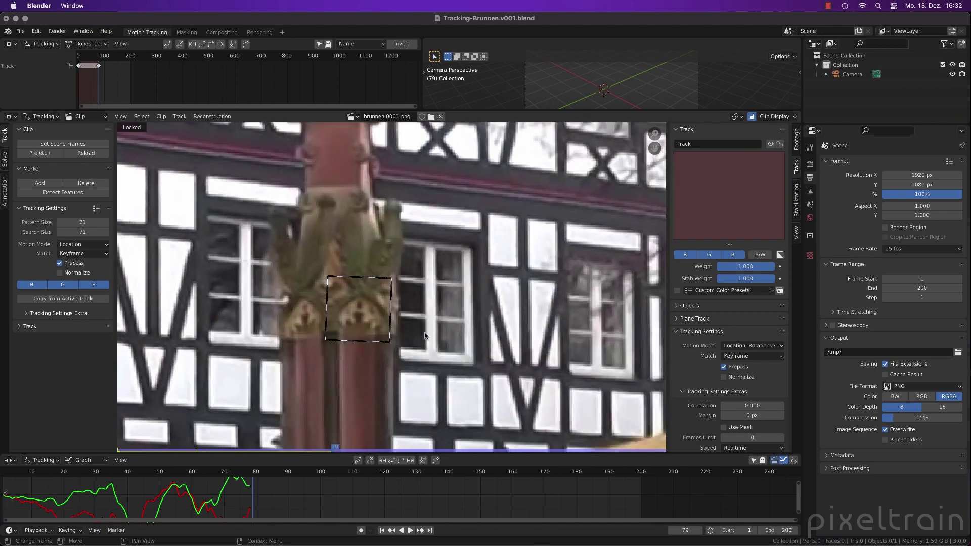
pyautogui.click(248, 476)
pyautogui.moveTo(249, 476)
pyautogui.mouseDown()
pyautogui.moveTo(95, 478)
pyautogui.moveTo(179, 478)
pyautogui.mouseUp()
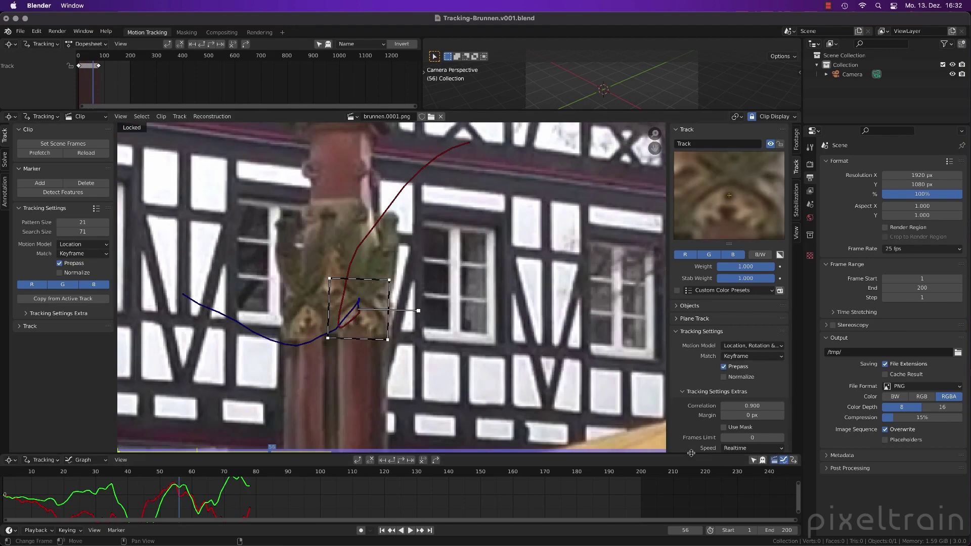
# - Enlarge the clip editor vertically and expand the Marker properties to show the pattern and search area values
pyautogui.moveTo(692, 453); pyautogui.dragTo(692, 460)
pyautogui.moveTo(513, 110); pyautogui.dragTo(519, 74)
pyautogui.click(705, 441)
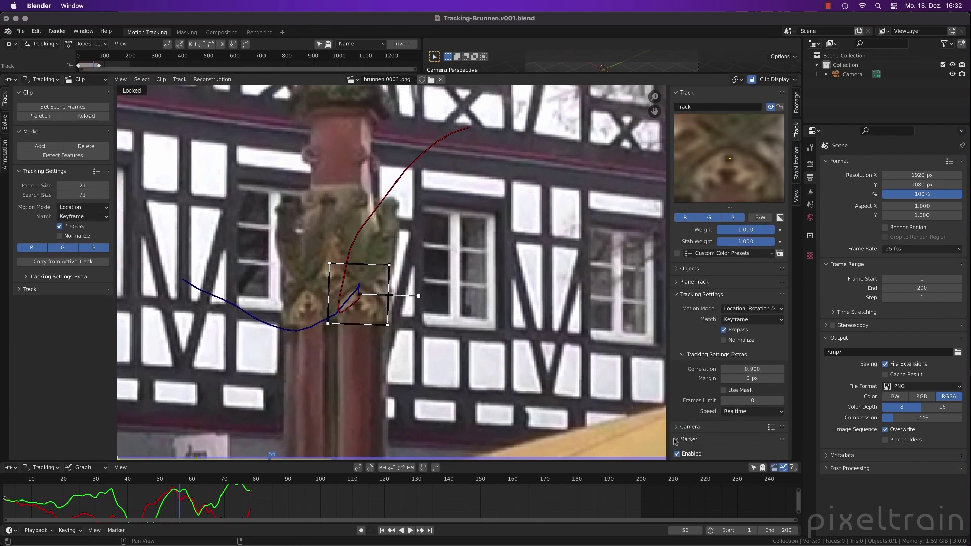
pyautogui.scroll(-5, 733, 388)
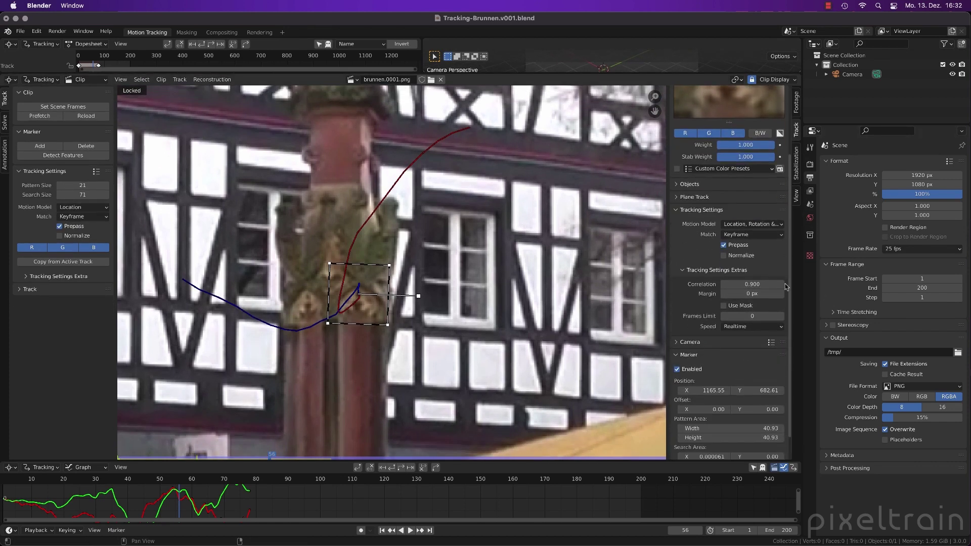
# - Scrub through the tracked frames to examine how the marker's pattern area width and height change
pyautogui.click(17, 483)
pyautogui.moveTo(17, 483); pyautogui.dragTo(128, 480)
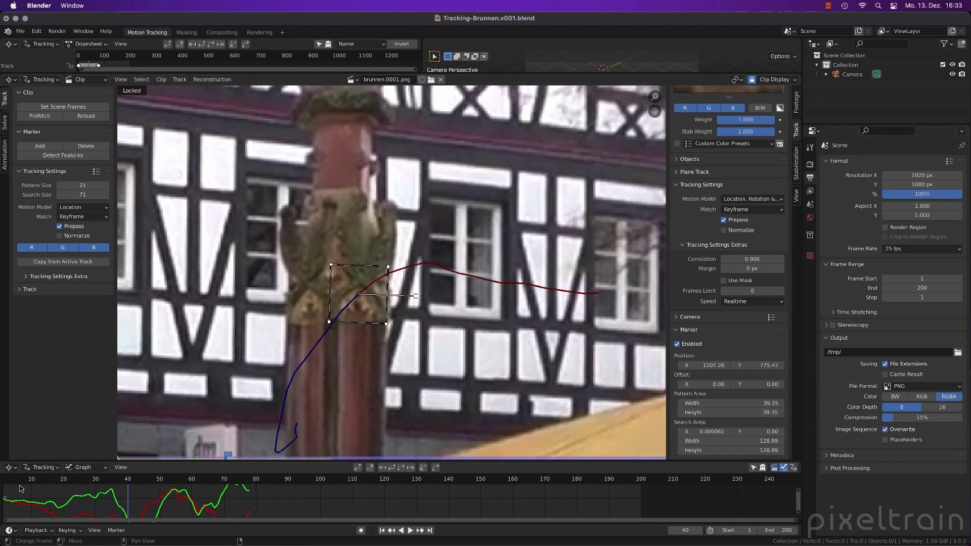
pyautogui.moveTo(21, 481)
pyautogui.mouseDown()
pyautogui.moveTo(205, 481)
pyautogui.moveTo(186, 482)
pyautogui.mouseUp()
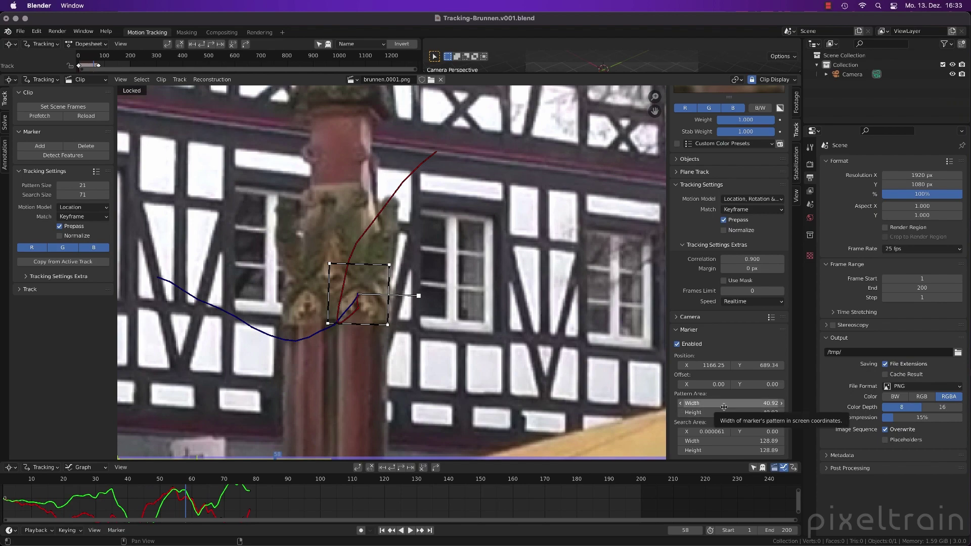
pyautogui.moveTo(116, 481)
pyautogui.mouseDown()
pyautogui.moveTo(237, 484)
pyautogui.moveTo(141, 483)
pyautogui.moveTo(208, 483)
pyautogui.mouseUp()
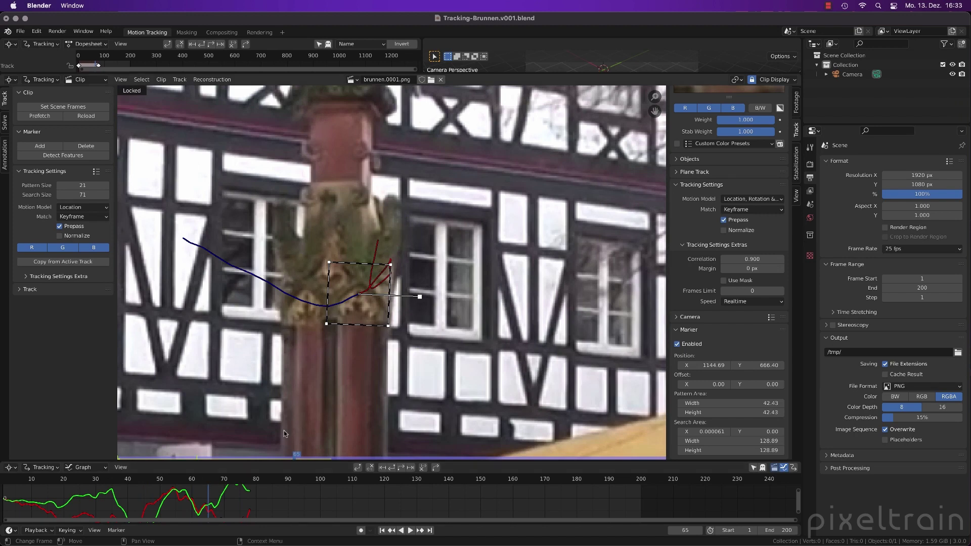
# - Set the track's motion model to Affine and clear its tracked path after frame 1
pyautogui.click(780, 200)
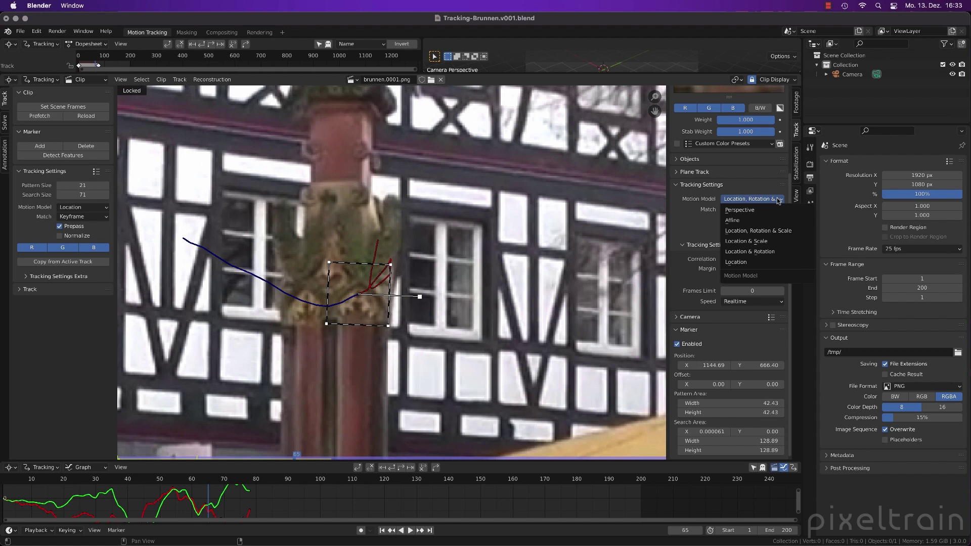
pyautogui.click(733, 220)
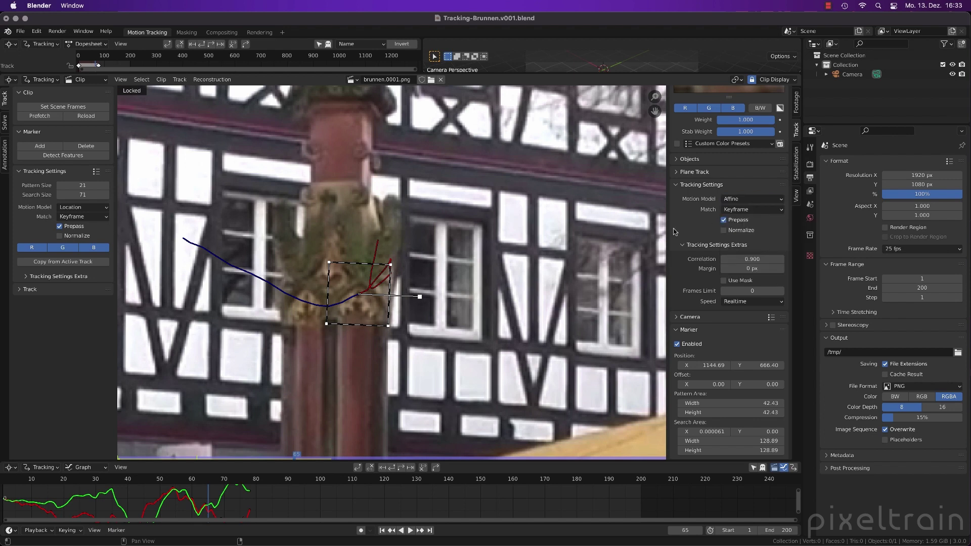
pyautogui.click(735, 202)
pyautogui.click(755, 210)
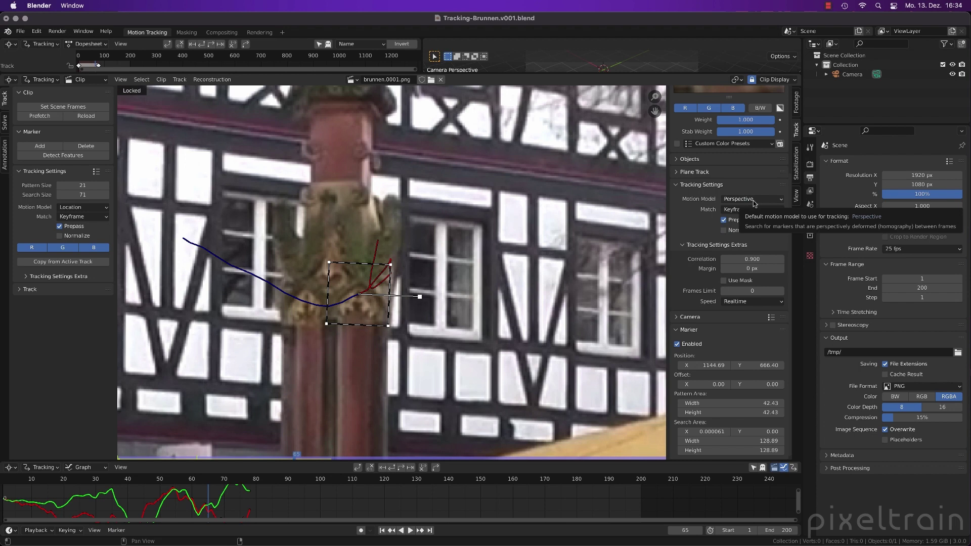
pyautogui.click(753, 202)
pyautogui.click(752, 222)
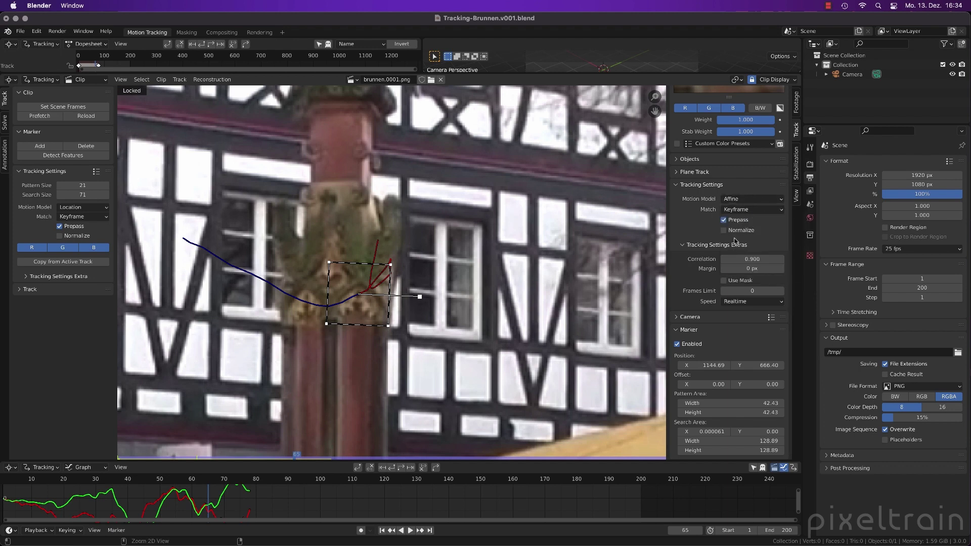
pyautogui.hotkey('shift', 'Left')
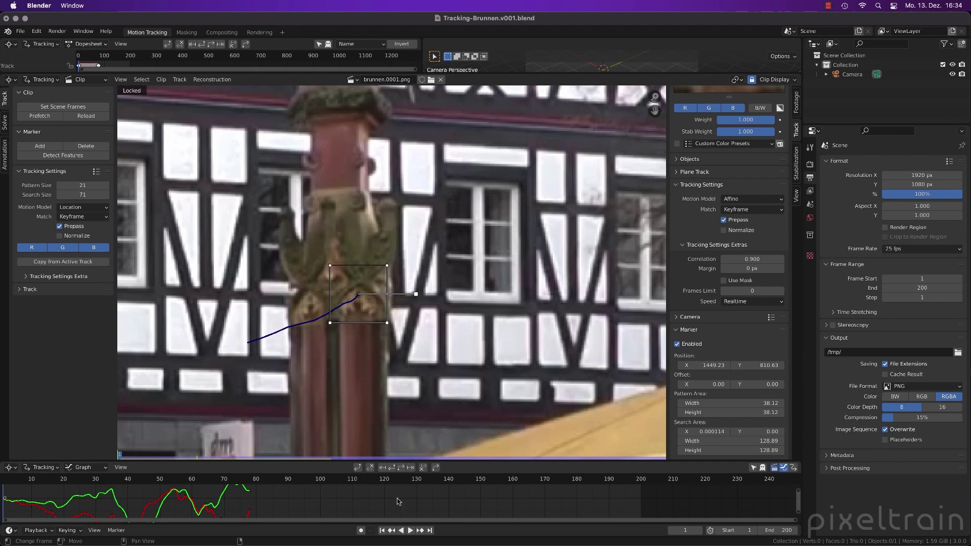
pyautogui.click(423, 468)
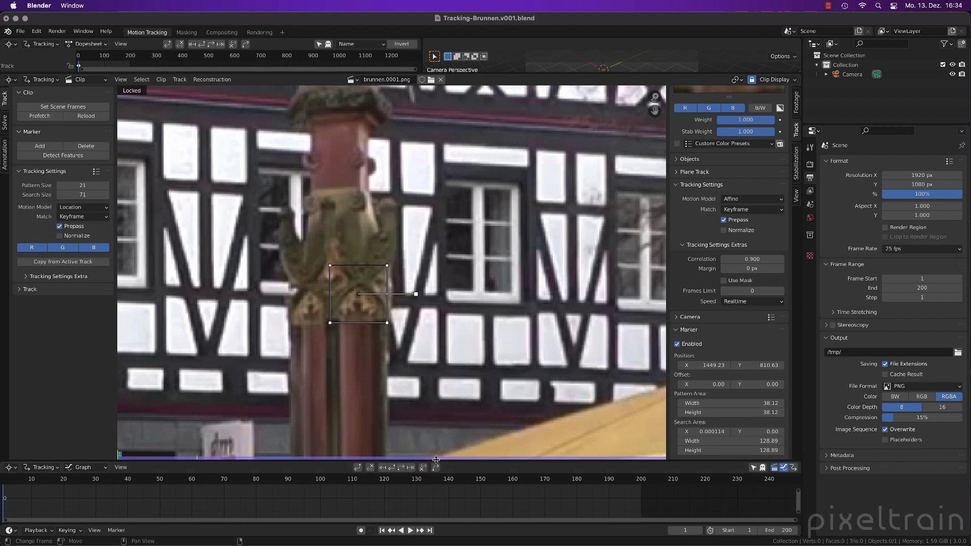
pyautogui.moveTo(435, 460); pyautogui.dragTo(432, 451)
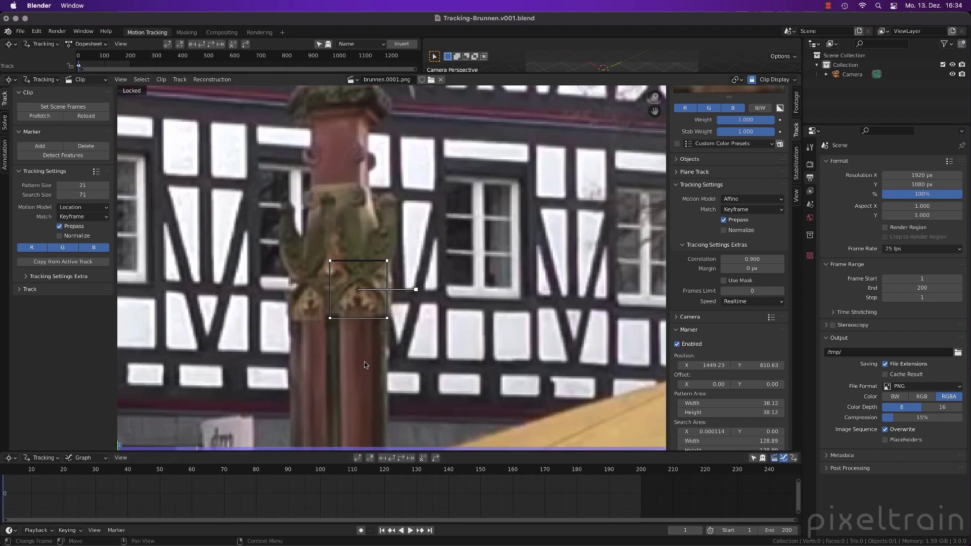
# - Track the marker forward from frame 1 with the Affine model, review the tracked frames and return to frame 1
pyautogui.hotkey('ctrl', 't')
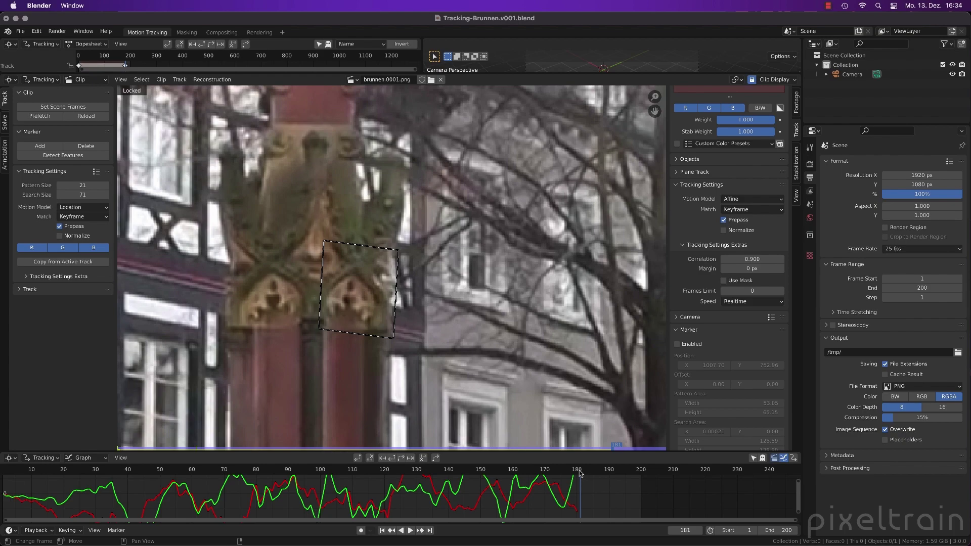
pyautogui.moveTo(581, 472)
pyautogui.mouseDown()
pyautogui.moveTo(135, 480)
pyautogui.moveTo(634, 474)
pyautogui.moveTo(65, 483)
pyautogui.moveTo(401, 475)
pyautogui.mouseUp()
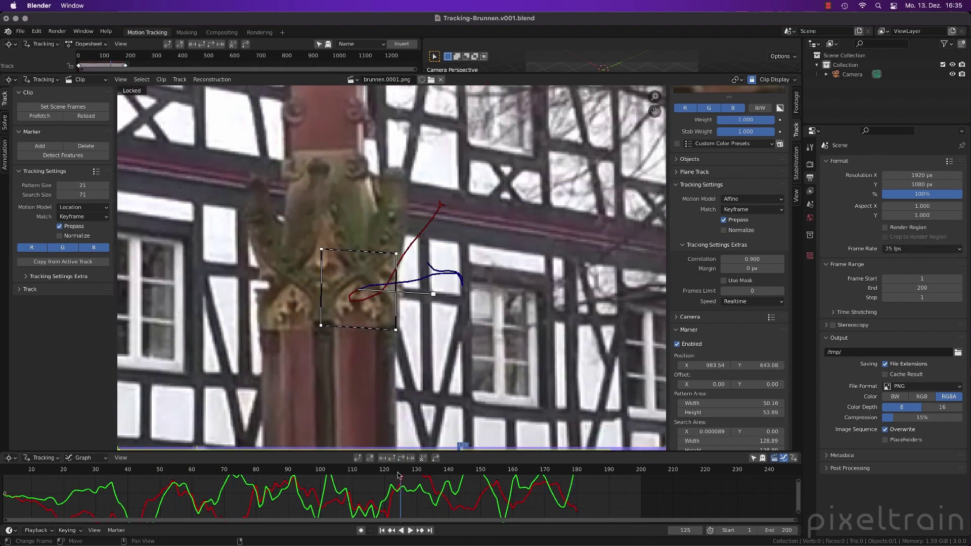
pyautogui.hotkey('shift', 'Left')
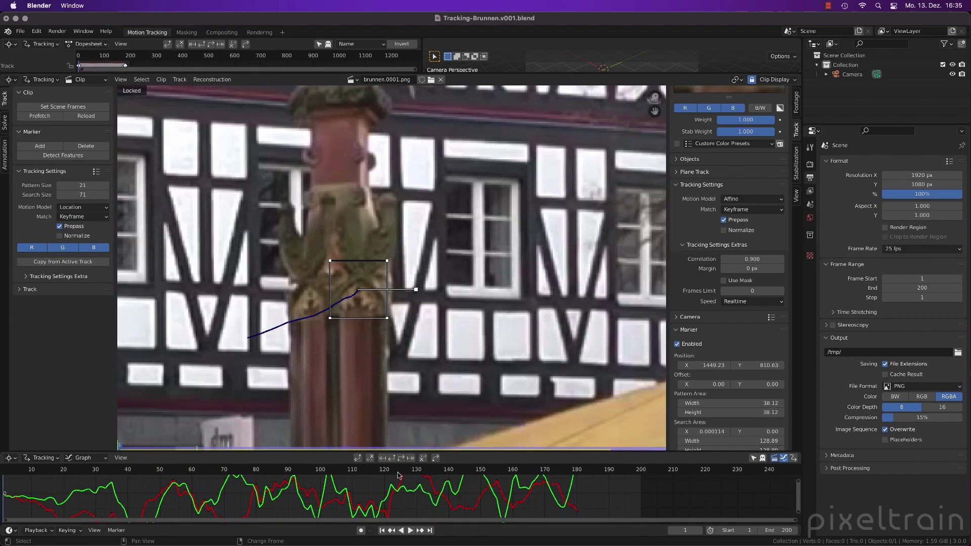
# - Clear the tracked path after frame 1 and set the track's motion model to Perspective
pyautogui.click(423, 459)
pyautogui.click(752, 199)
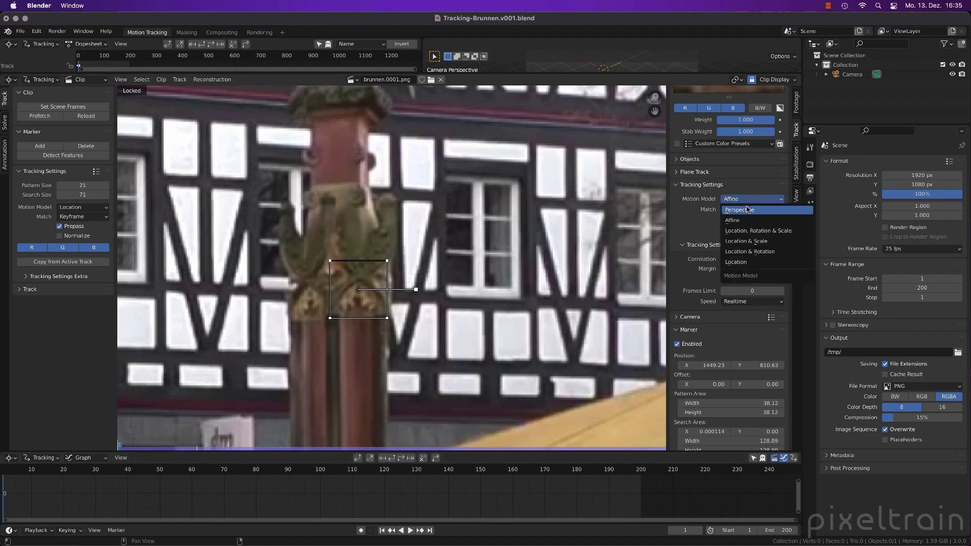
pyautogui.click(746, 209)
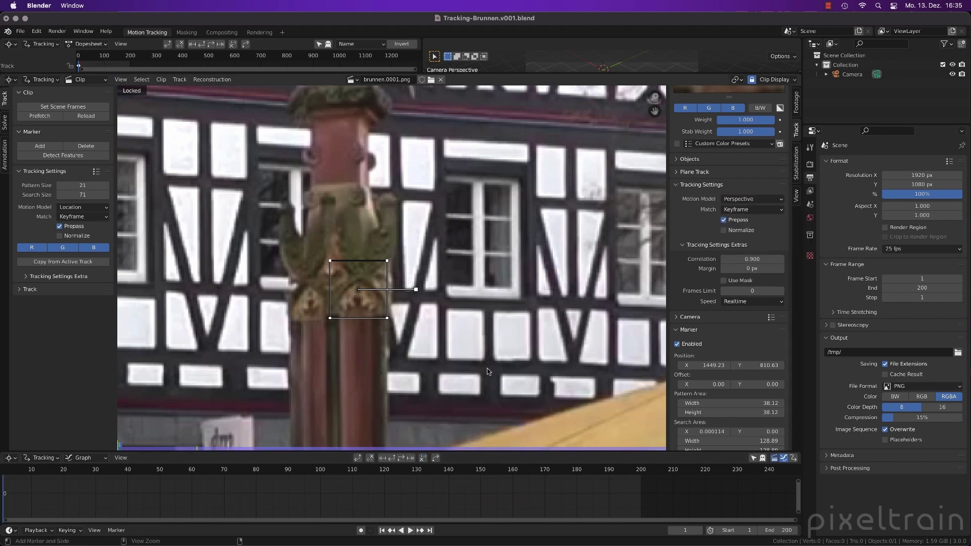
# - Track the marker forward with the Perspective model, scrub back through the tracked frames and return to frame 1
pyautogui.hotkey('ctrl', 't')
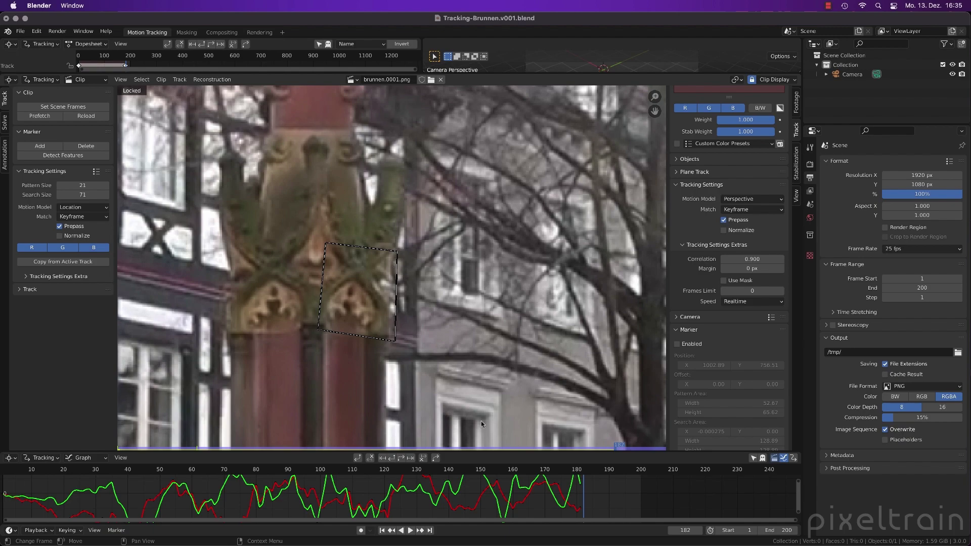
pyautogui.click(589, 472)
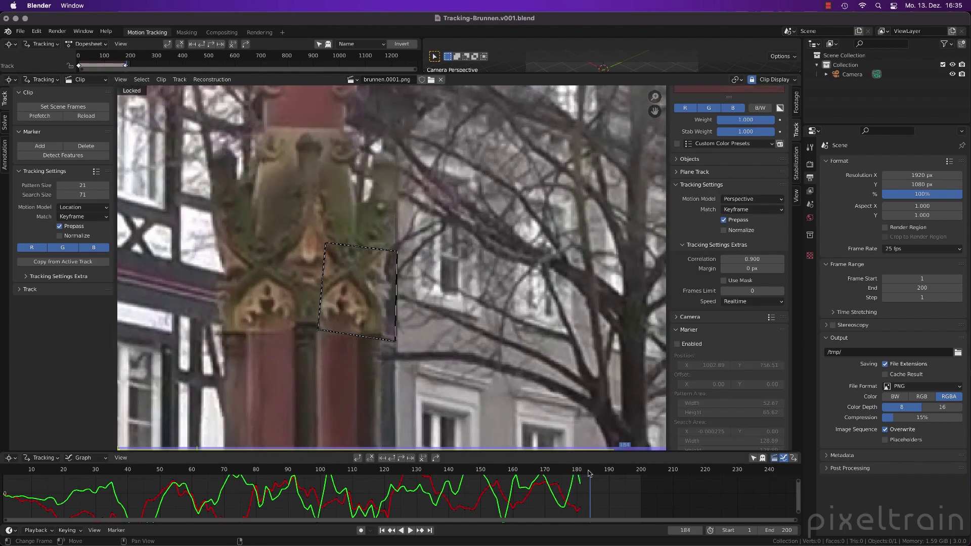
pyautogui.moveTo(589, 472); pyautogui.dragTo(392, 476)
pyautogui.hotkey('shift', 'Left')
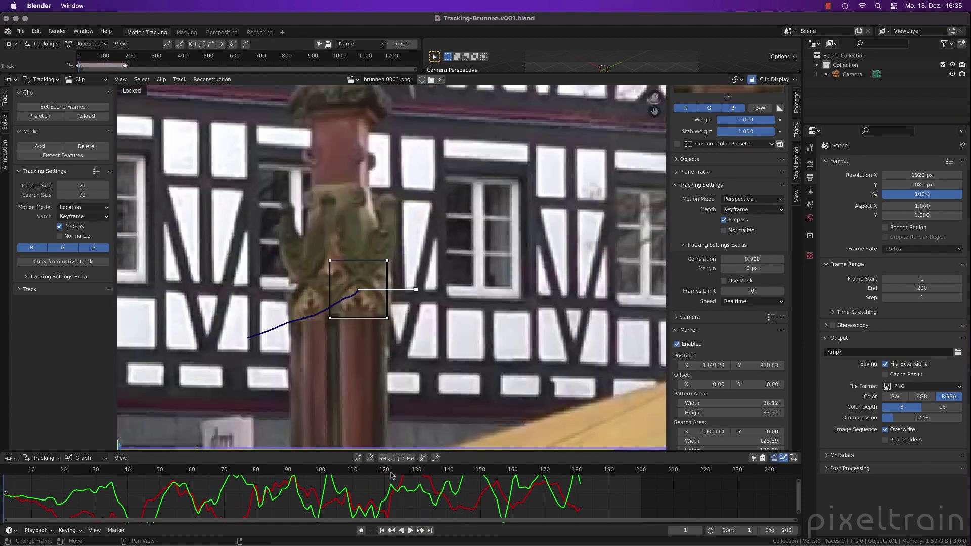
# - Set the track's motion model back to Affine and clear the marker's tracked path from frame 1
pyautogui.click(750, 198)
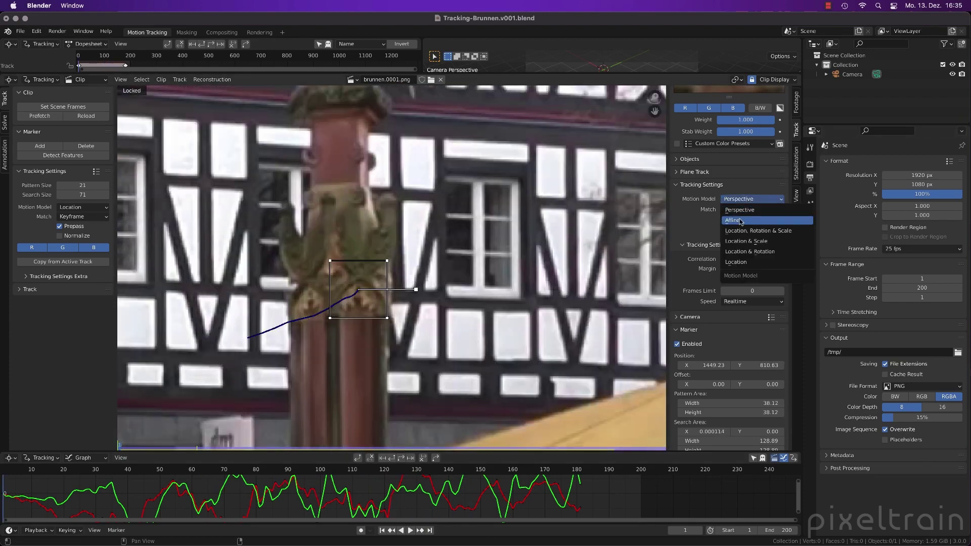
pyautogui.click(740, 220)
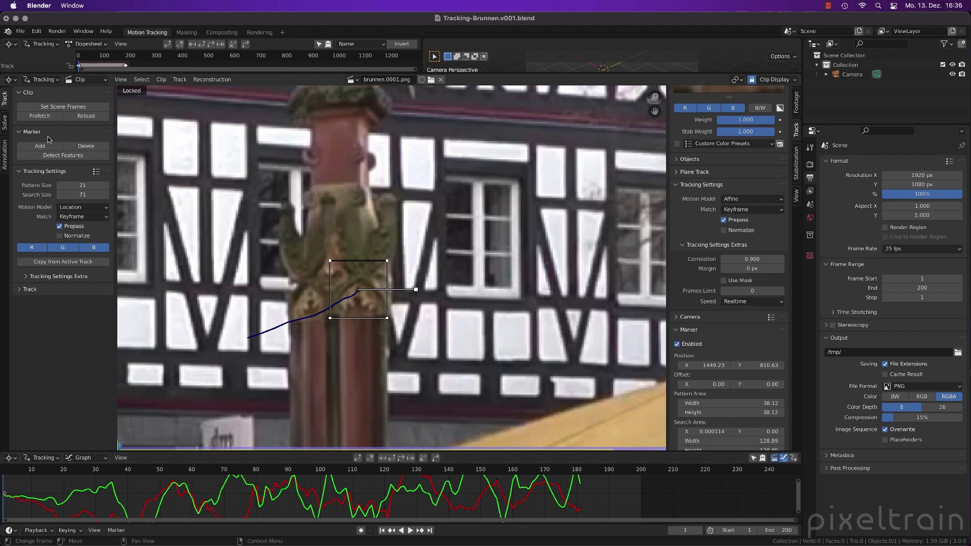
pyautogui.click(55, 287)
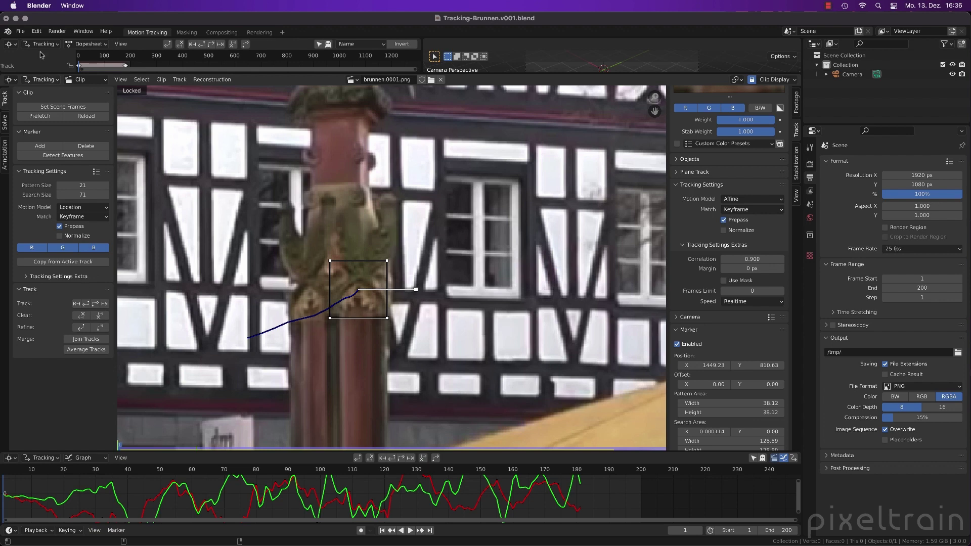
pyautogui.click(180, 79)
pyautogui.moveTo(195, 112)
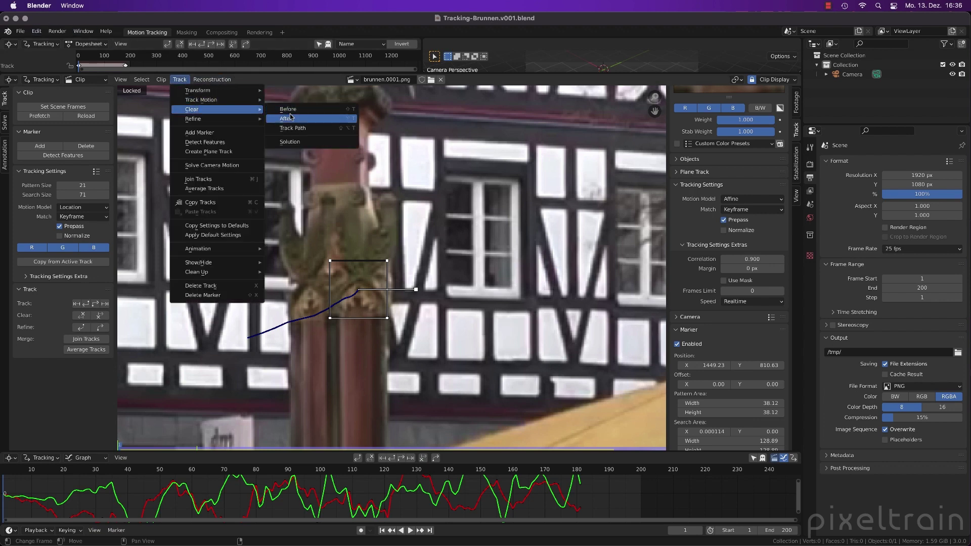
pyautogui.click(348, 130)
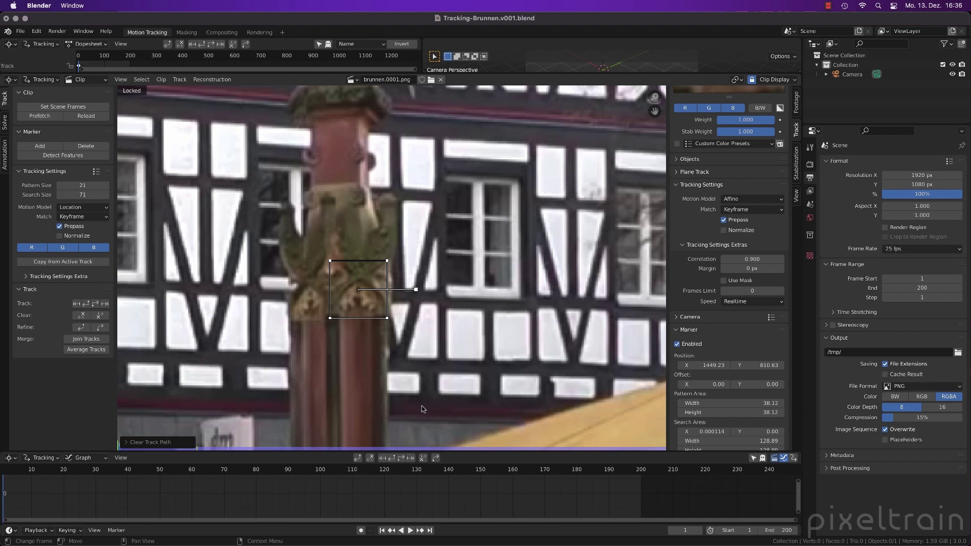
pyautogui.click(31, 290)
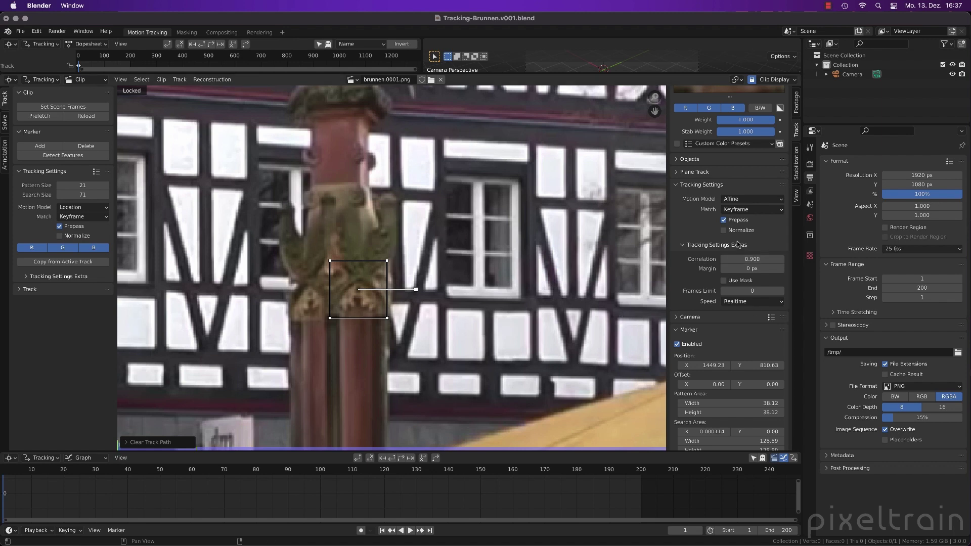
# - Enable Normalize for the track, track the marker forward from frame 1 and return to the first frame after reviewing
pyautogui.click(723, 230)
pyautogui.click(696, 247)
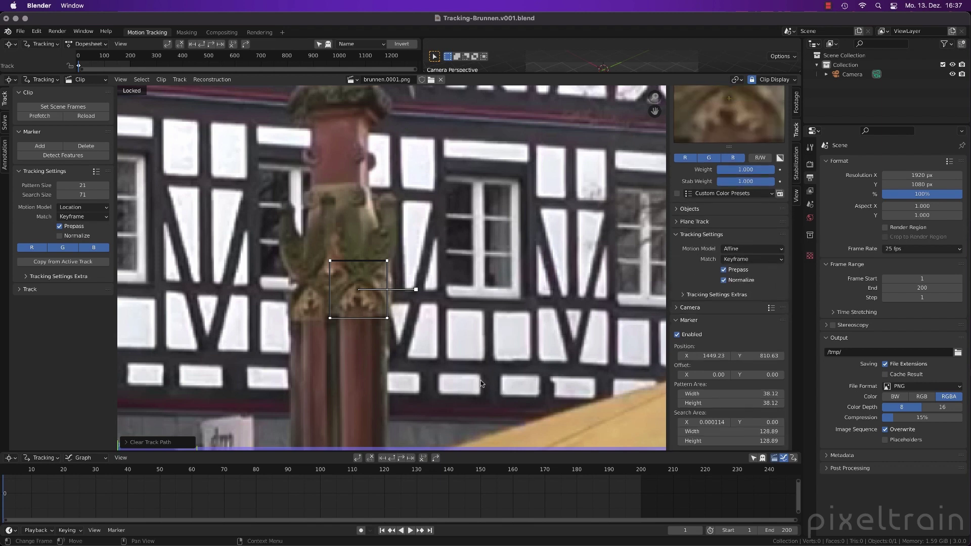
pyautogui.hotkey('ctrl', 't')
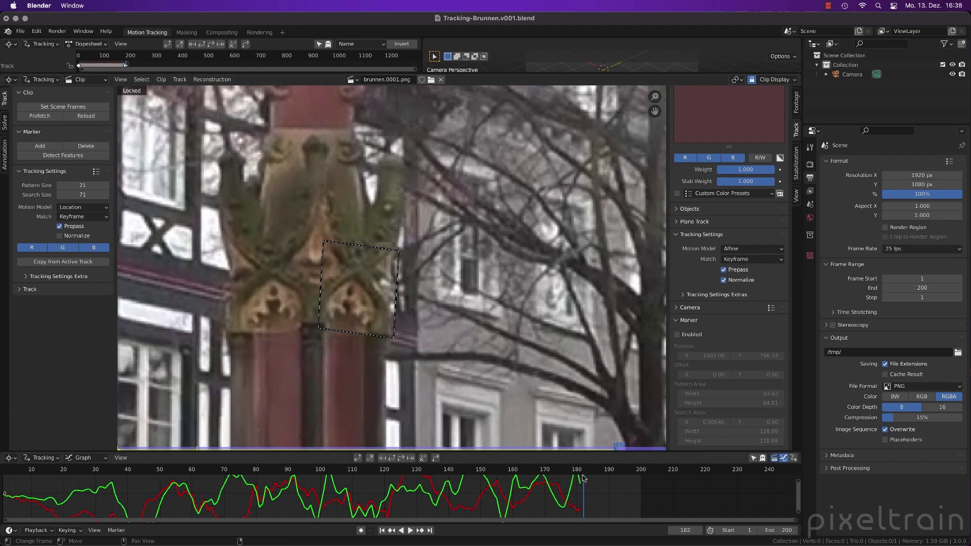
pyautogui.moveTo(583, 471); pyautogui.dragTo(141, 459)
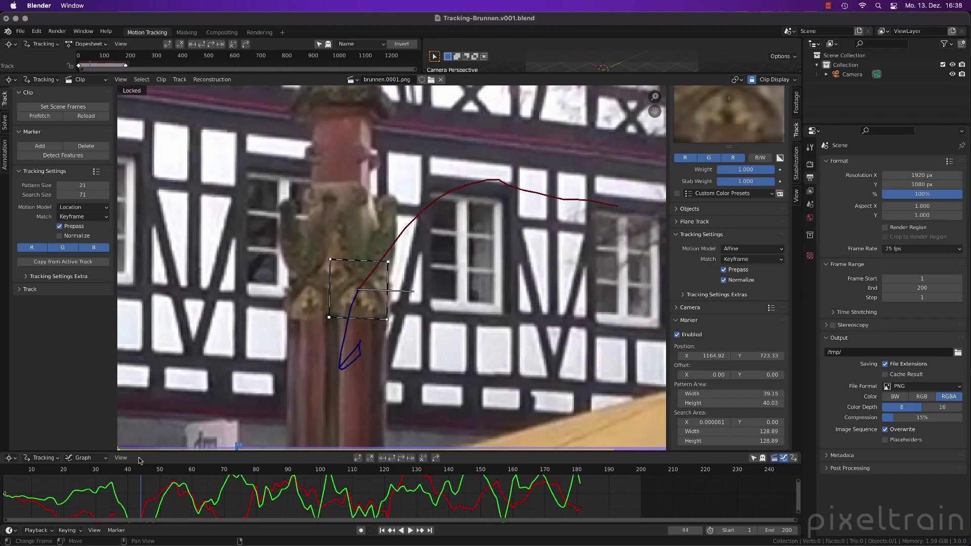
pyautogui.hotkey('shift', 'Left')
# - Reveal the extra tracking settings, then clear the path after frame 1 and retrack the marker forward to frame 30
pyautogui.click(679, 321)
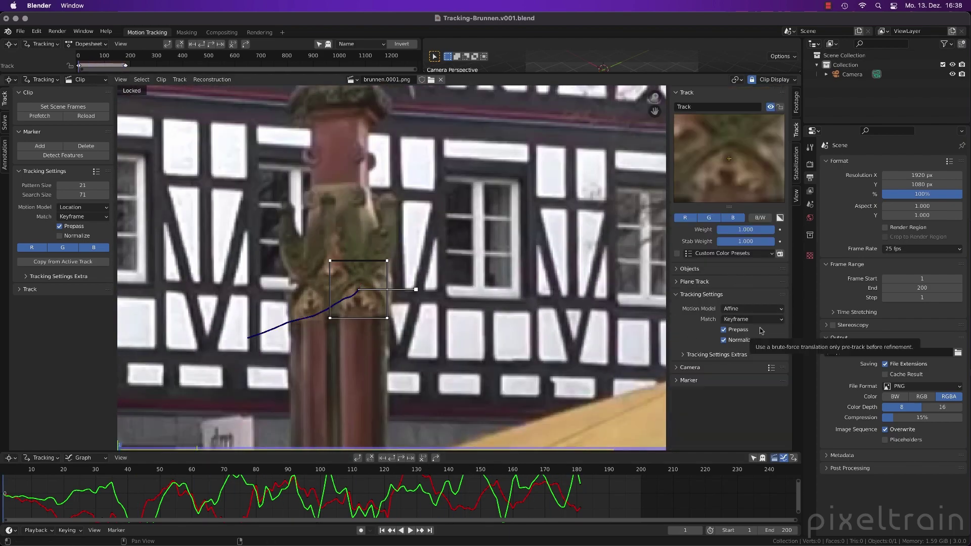
pyautogui.click(682, 356)
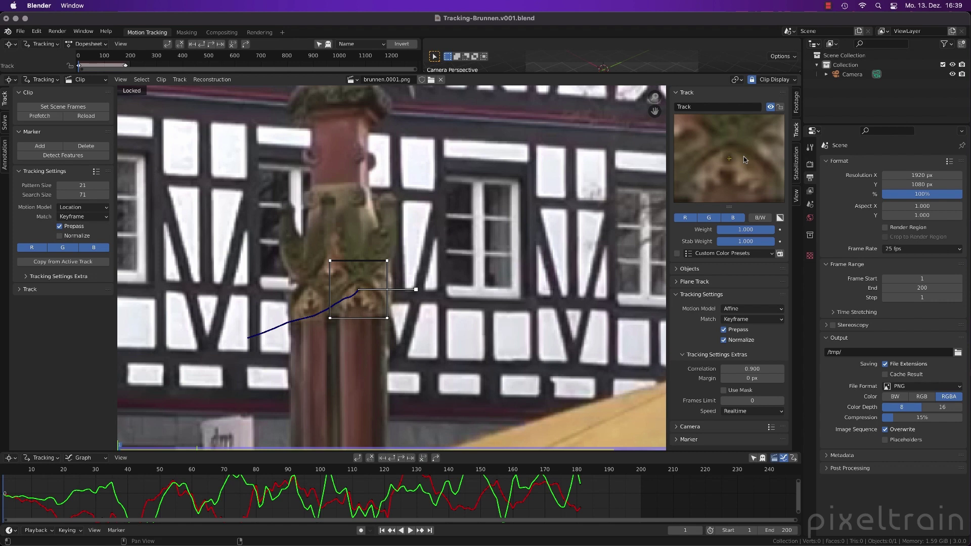
pyautogui.click(422, 458)
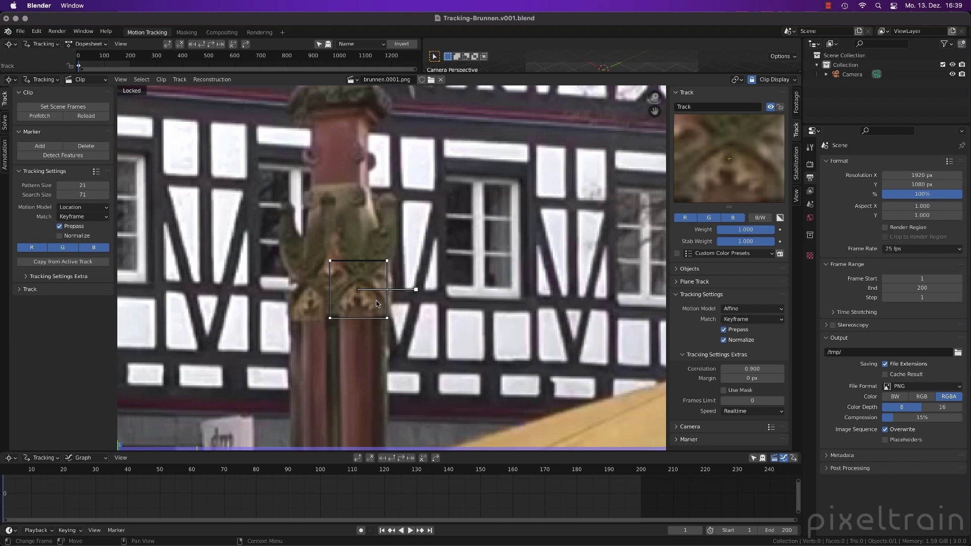
pyautogui.hotkey('ctrl', 't')
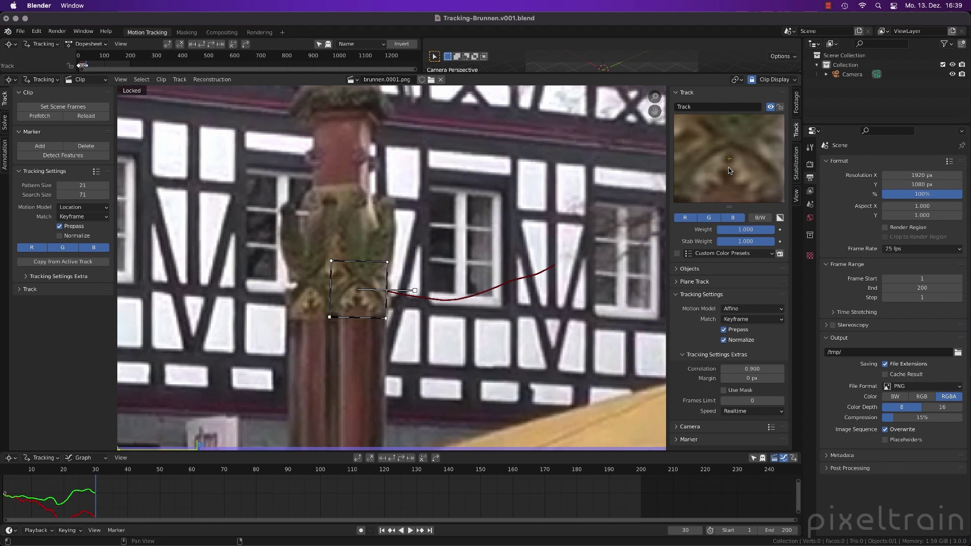
# - Return to frame 1 and set the track's Frames Limit to 15
pyautogui.hotkey('shift', 'Left')
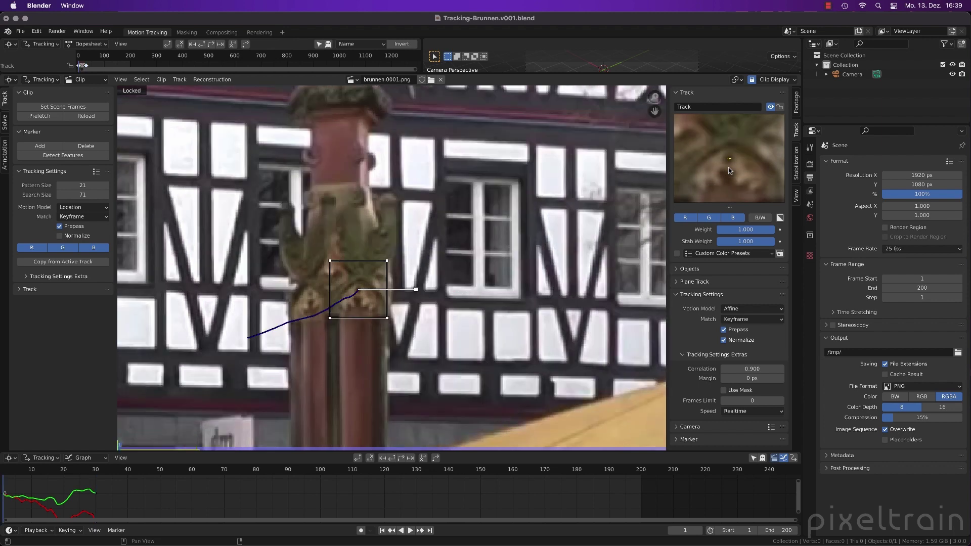
pyautogui.click(749, 400)
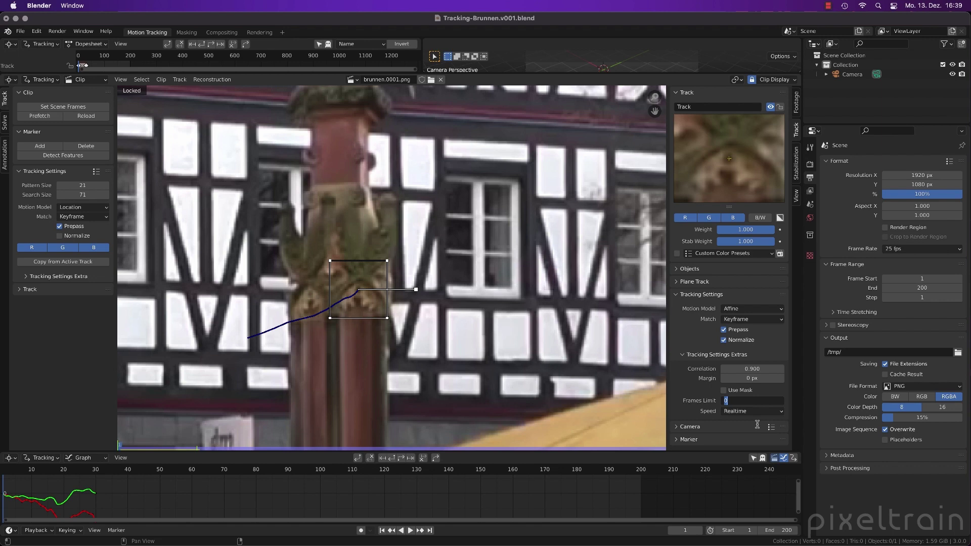
pyautogui.write('15')
pyautogui.press('Return')
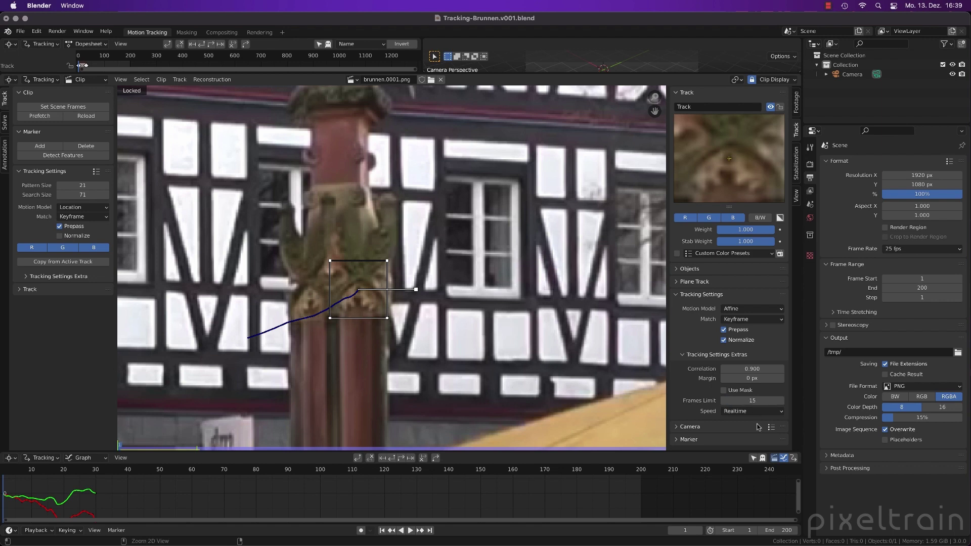
# - Retrack the cleared marker from frame 1 to frame 16 and rescale it very slightly there
pyautogui.click(422, 459)
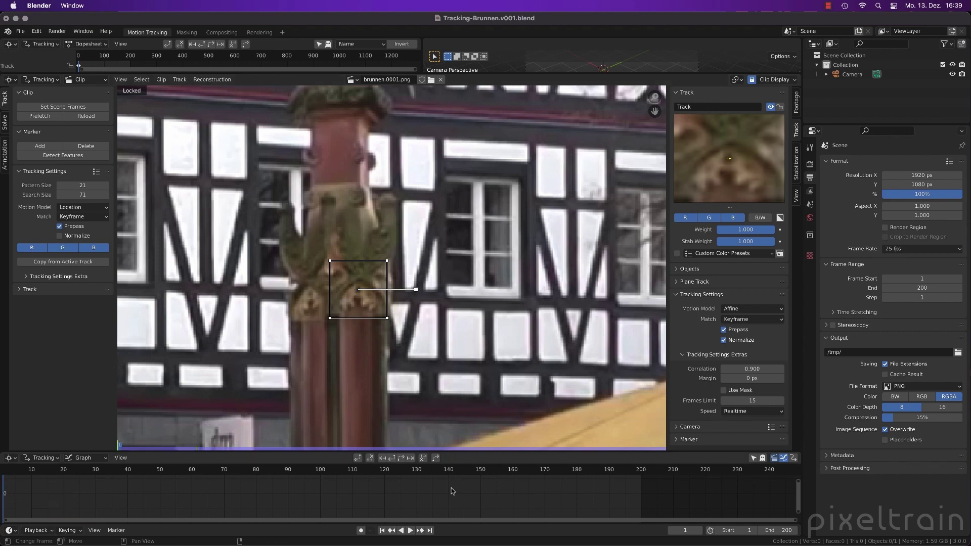
pyautogui.hotkey('ctrl', 't')
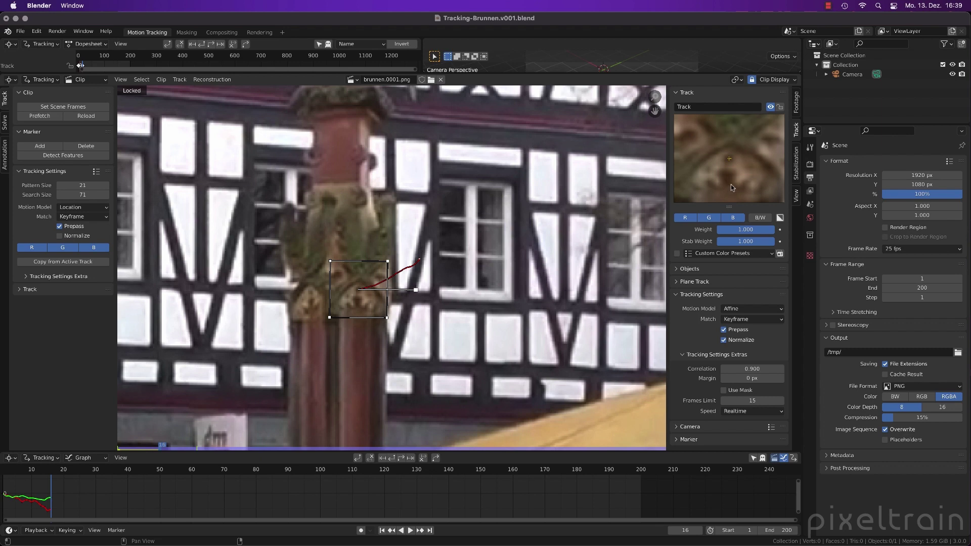
pyautogui.press('s')
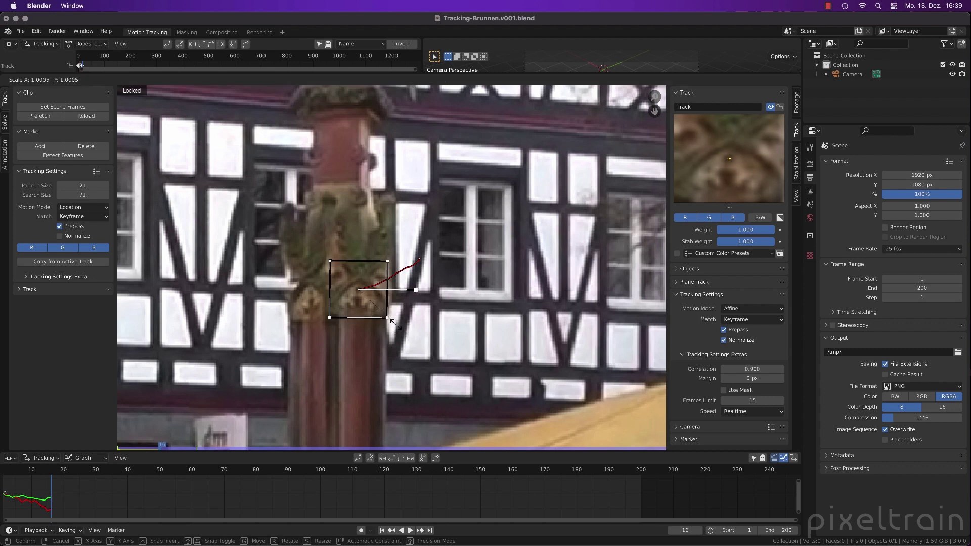
pyautogui.click(397, 328)
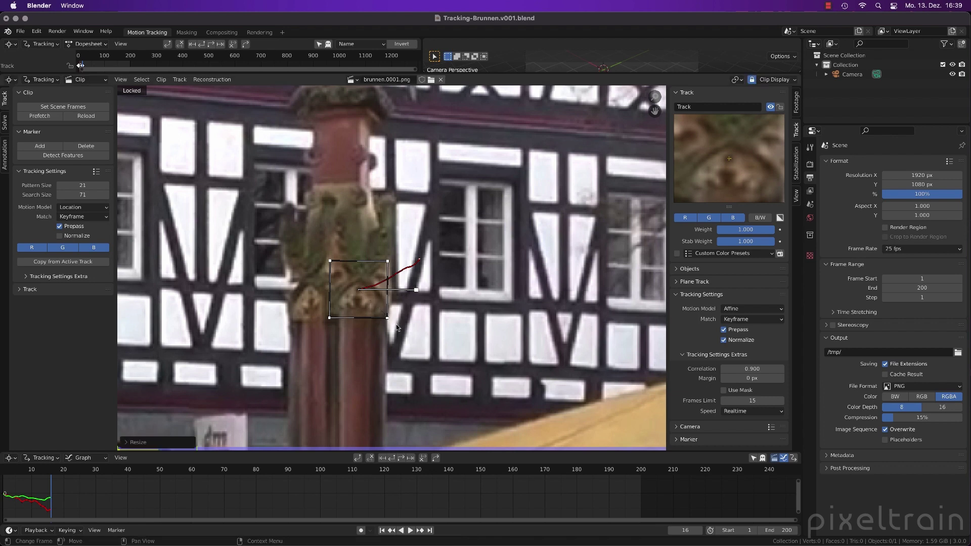
# - Track the marker forward to frame 31, scale it down very slightly there and continue tracking to frame 46
pyautogui.hotkey('ctrl', 't')
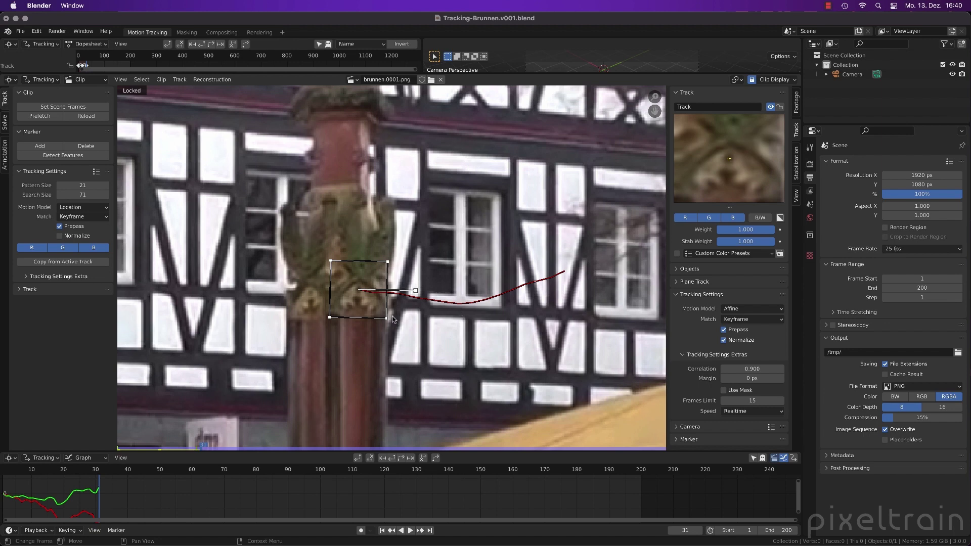
pyautogui.press('s')
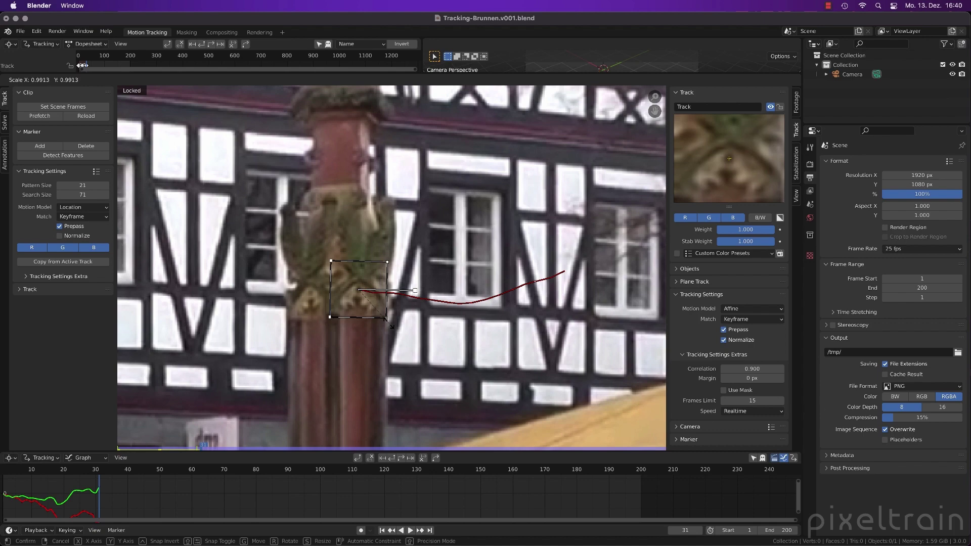
pyautogui.click(388, 322)
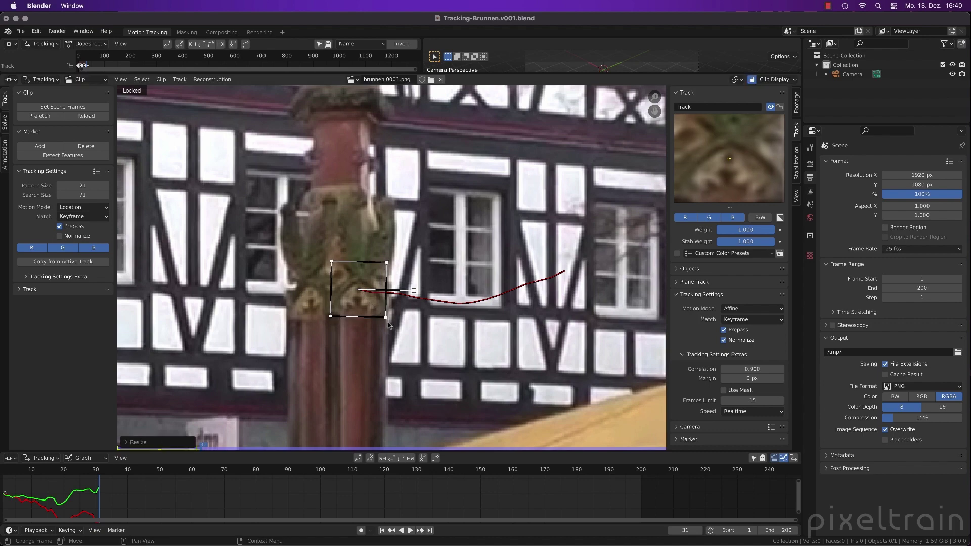
pyautogui.hotkey('ctrl', 't')
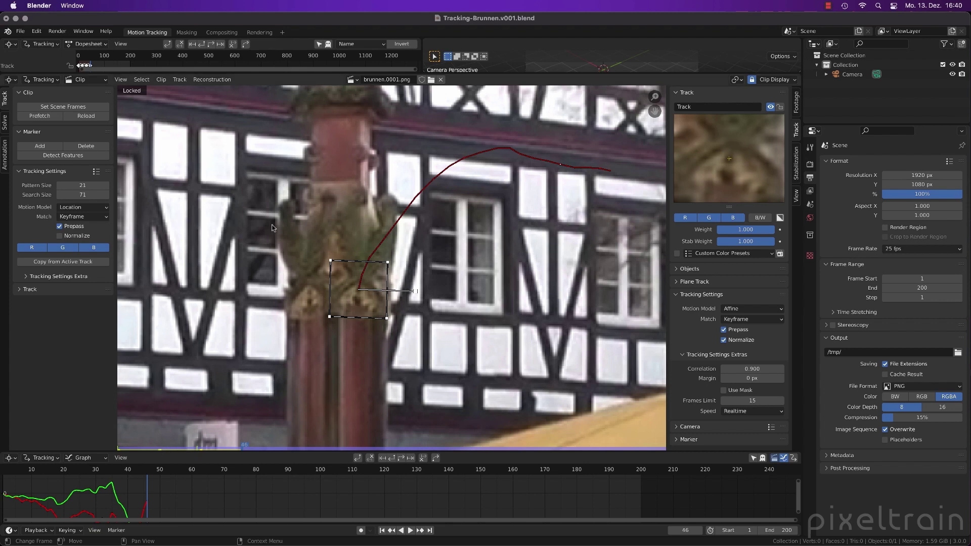
# - Enlarge the dopesheet, fit the track's keyframes in it and inspect the marker around frames 15 and 31
pyautogui.moveTo(317, 74); pyautogui.dragTo(314, 165)
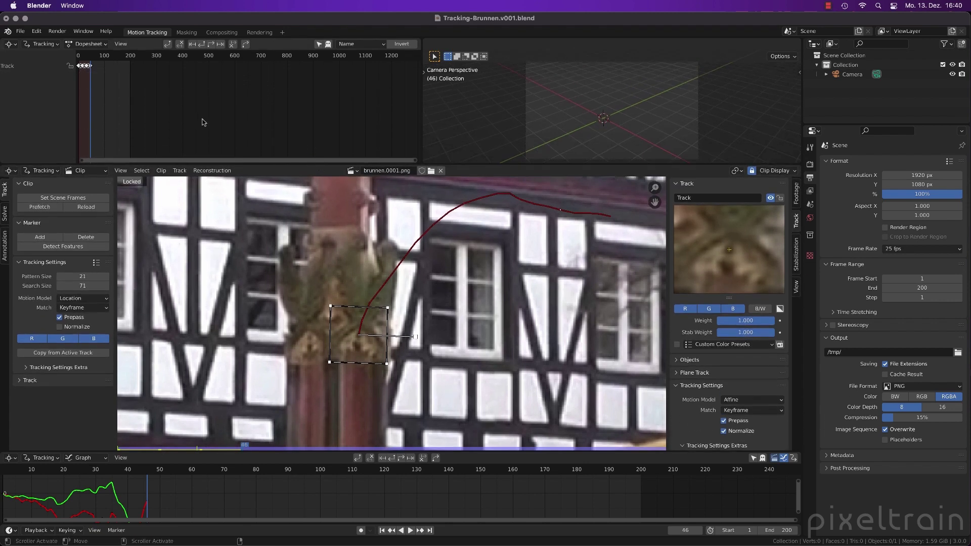
pyautogui.press('Home')
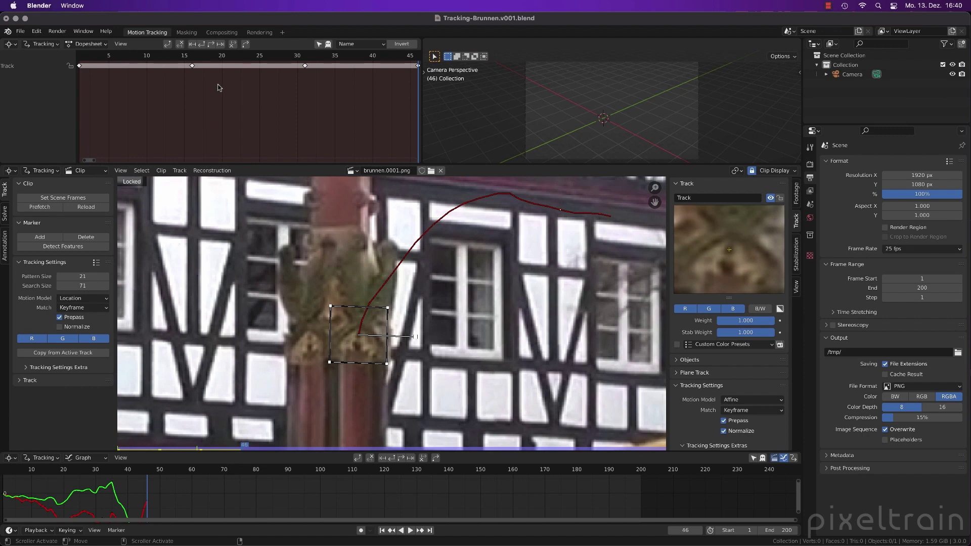
pyautogui.click(192, 58)
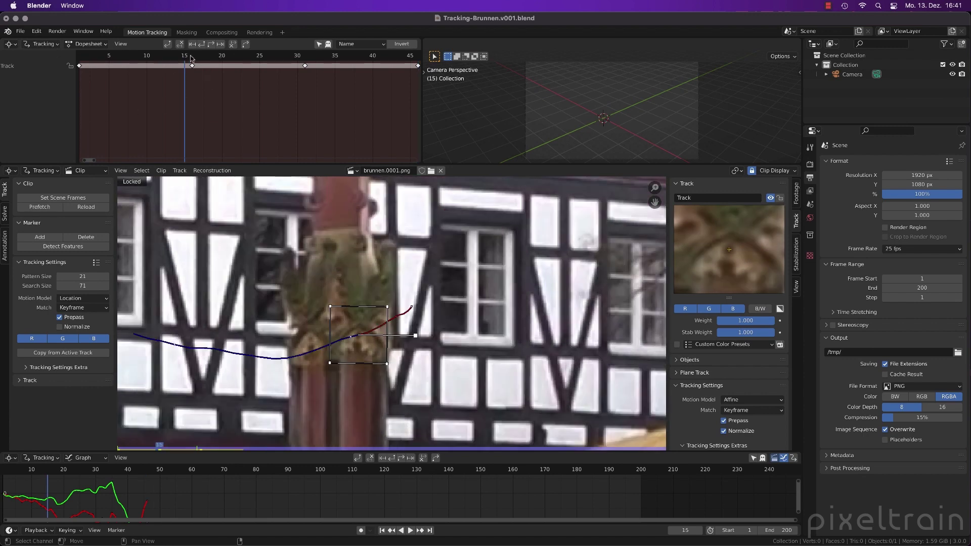
pyautogui.click(305, 57)
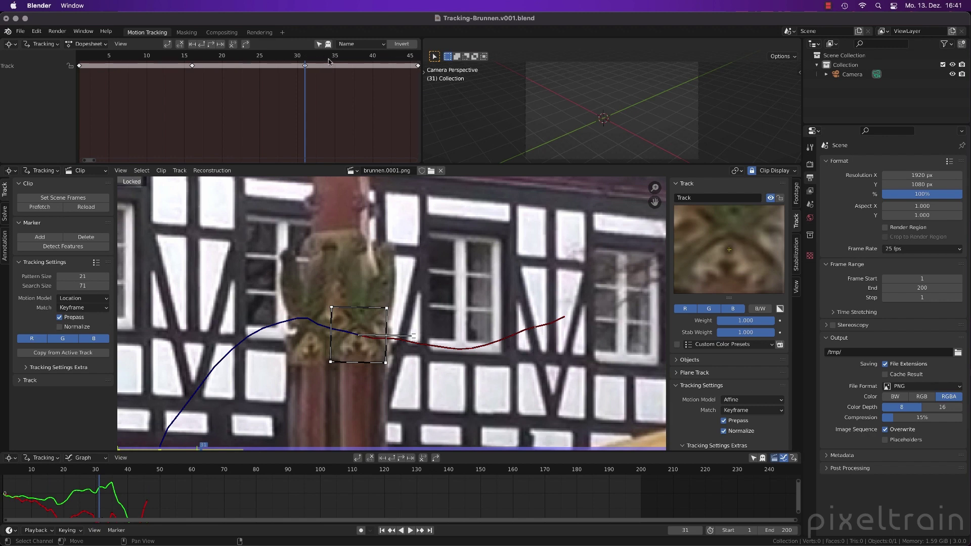
# - Clear the track's path after frame 1 and set its Match option to Previous frame
pyautogui.hotkey('shift', 'Left')
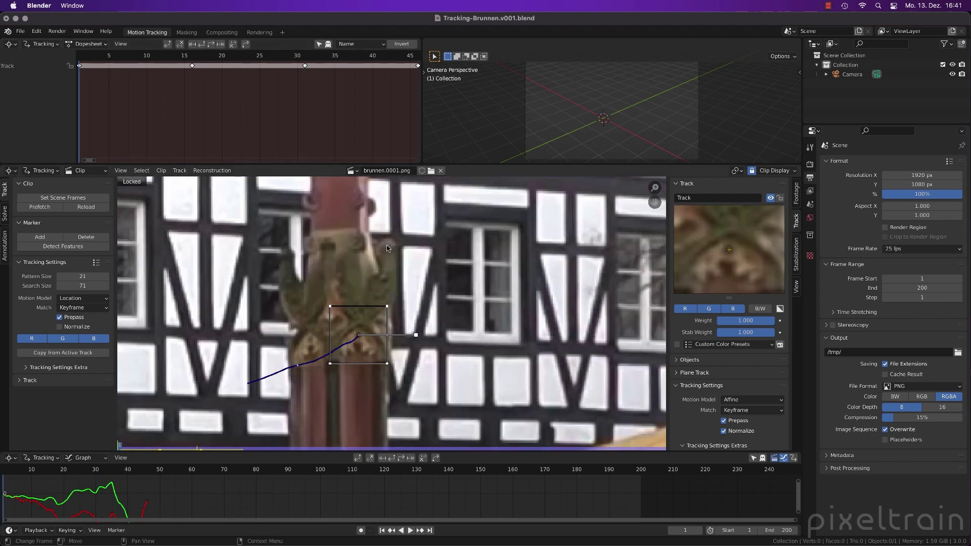
pyautogui.click(422, 457)
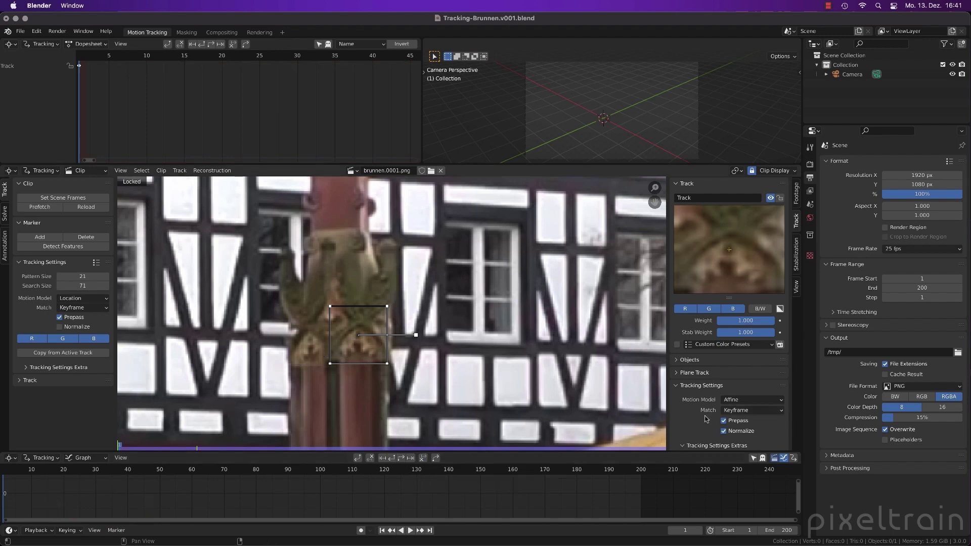
pyautogui.click(737, 414)
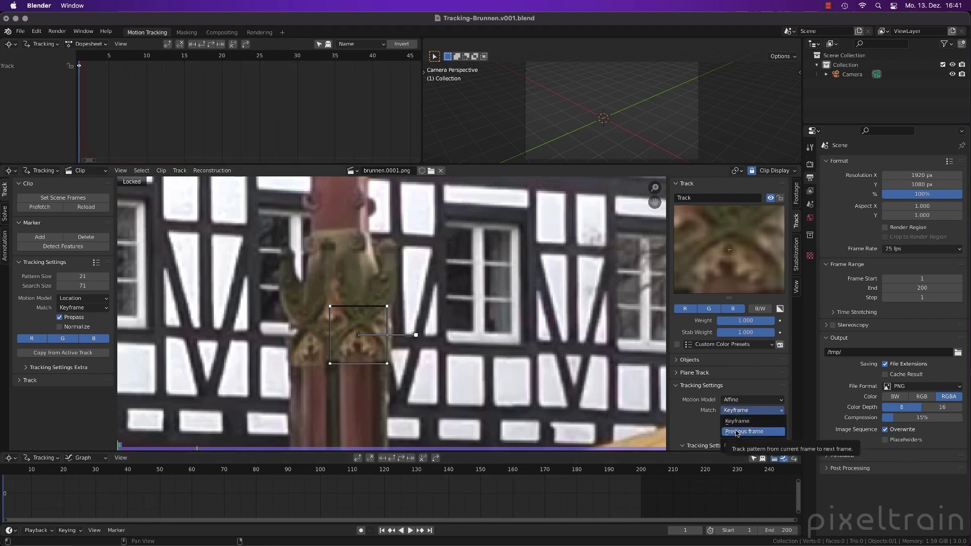
pyautogui.click(739, 428)
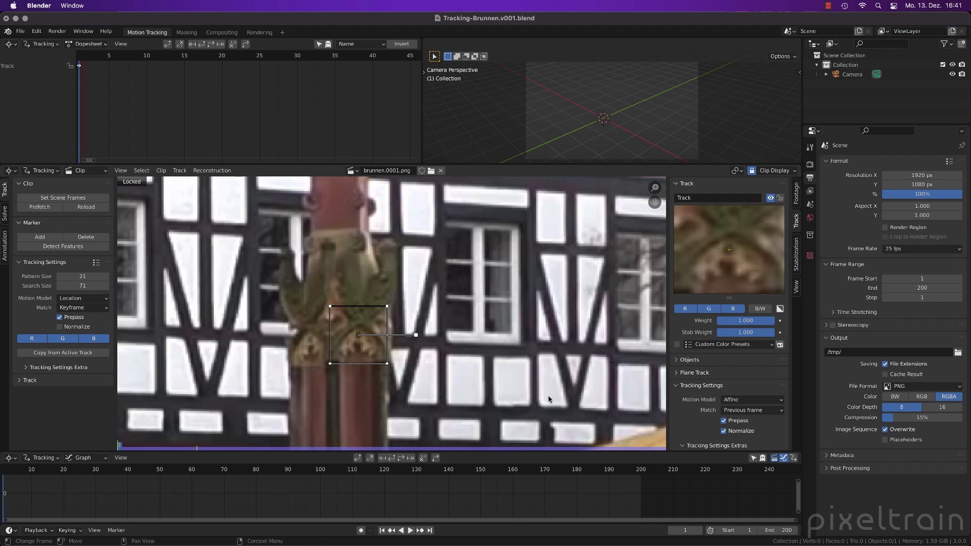
# - Track the marker forward to frame 16, then set the track's Frames Limit to 0
pyautogui.hotkey('ctrl', 't')
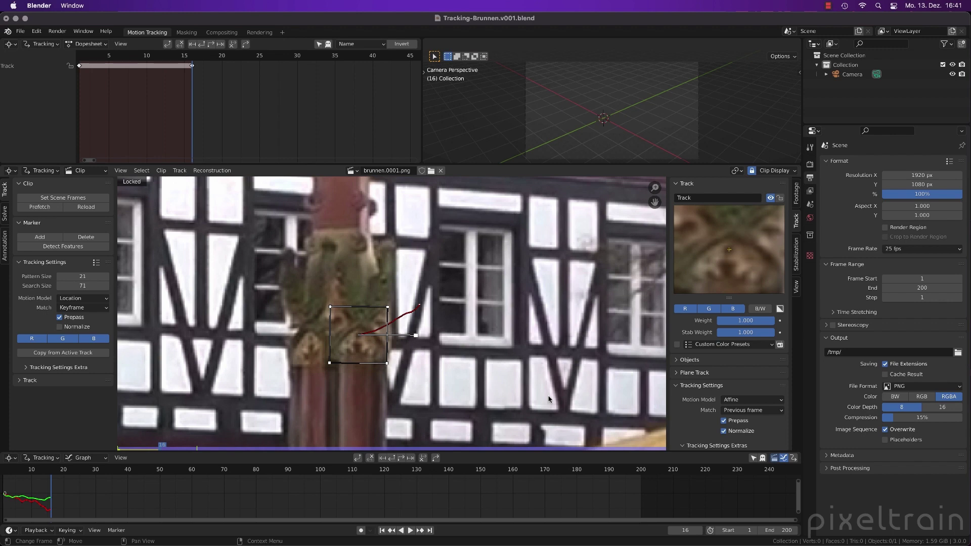
pyautogui.scroll(-4, 746, 356)
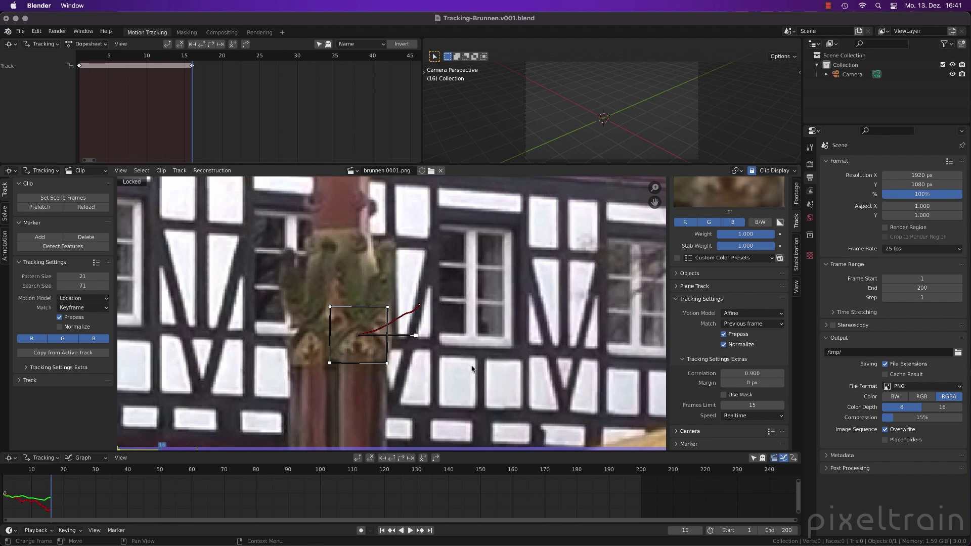
pyautogui.click(780, 409)
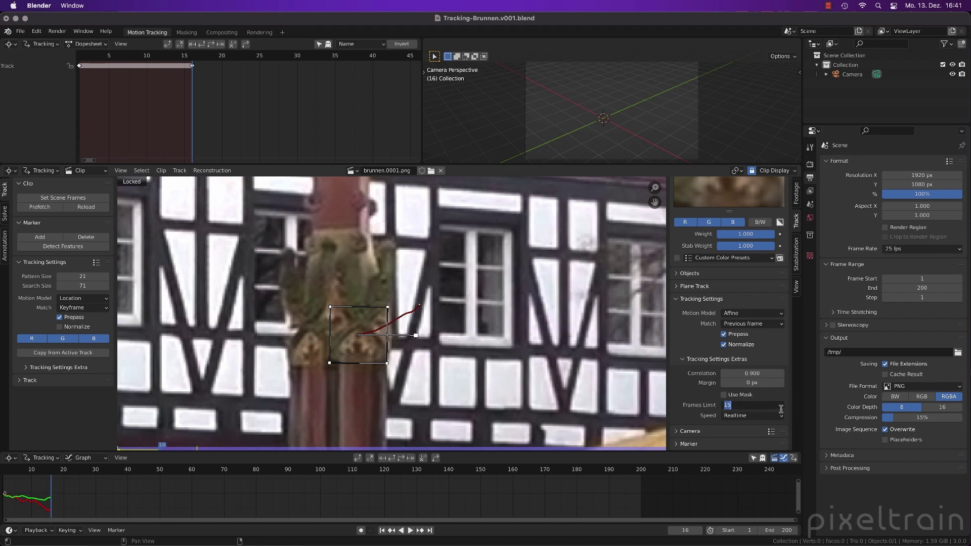
pyautogui.write('0')
pyautogui.press('Return')
# - Clear the path after frame 1 again and retrack the marker forward to frame 200
pyautogui.hotkey('shift', 'Left')
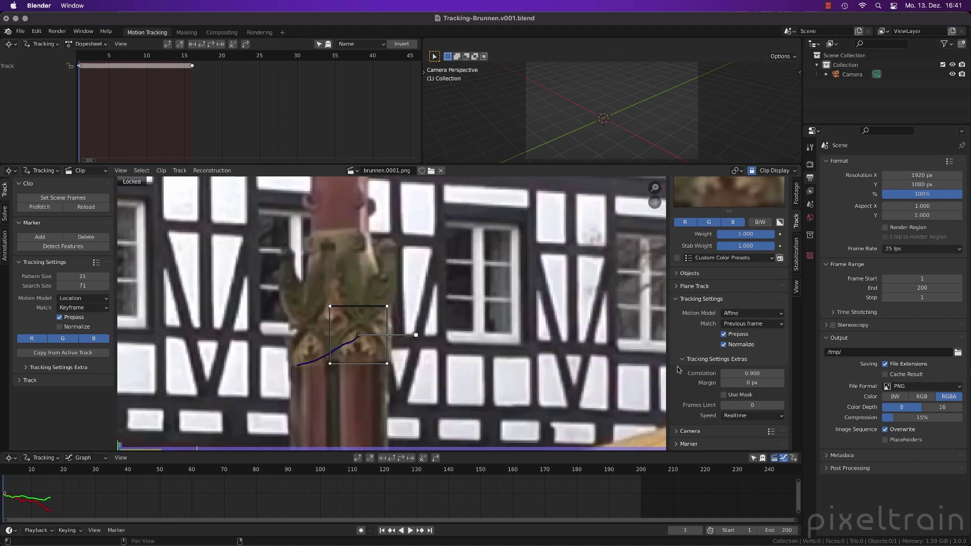
pyautogui.click(424, 458)
pyautogui.hotkey('ctrl', 't')
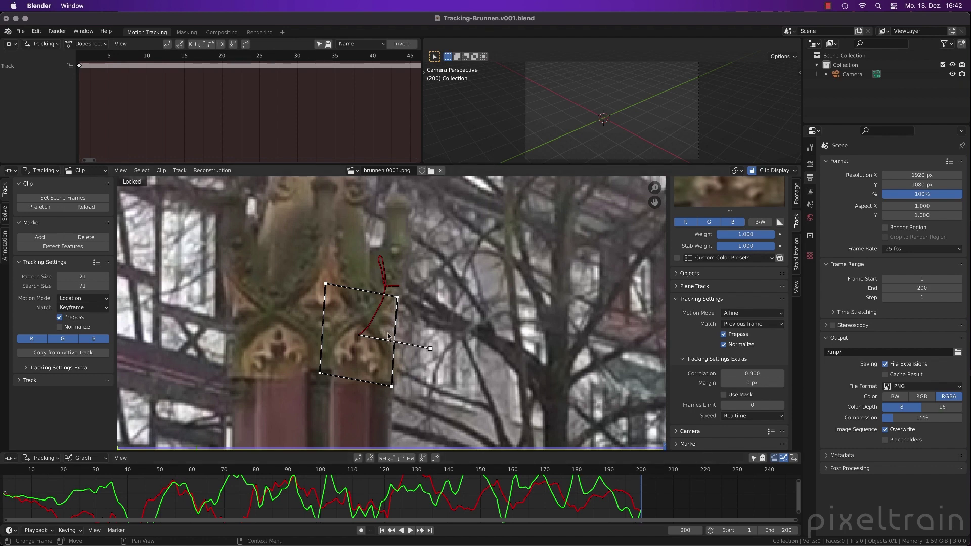
# - Scrub through the tracked frames to check the marker's pattern for drift and review its tracking settings and extras
pyautogui.scroll(-4, 388, 335)
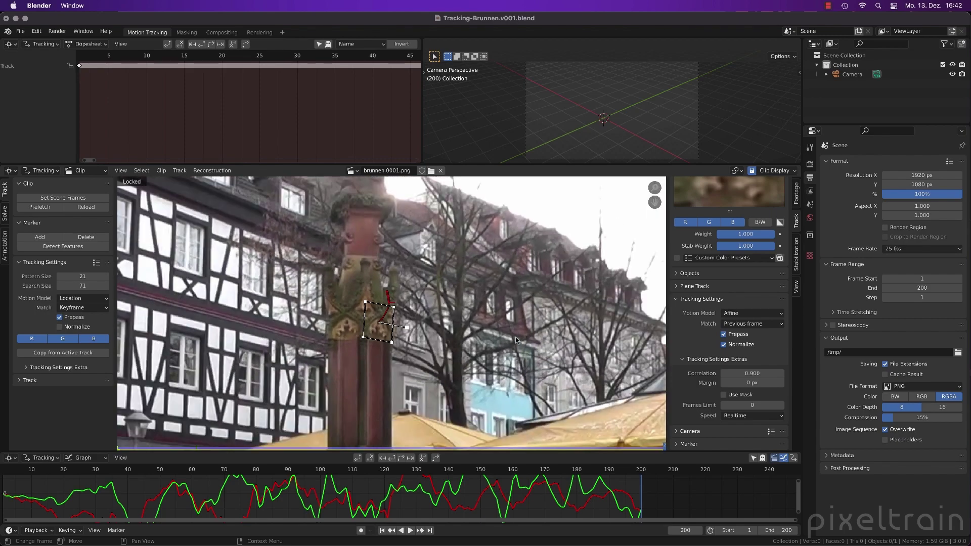
pyautogui.scroll(4, 789, 284)
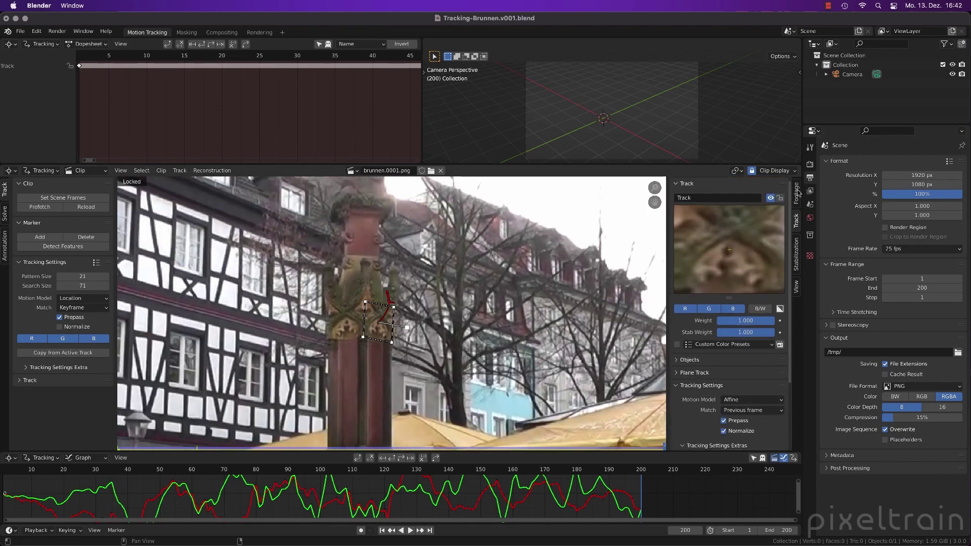
pyautogui.moveTo(485, 470); pyautogui.dragTo(630, 464)
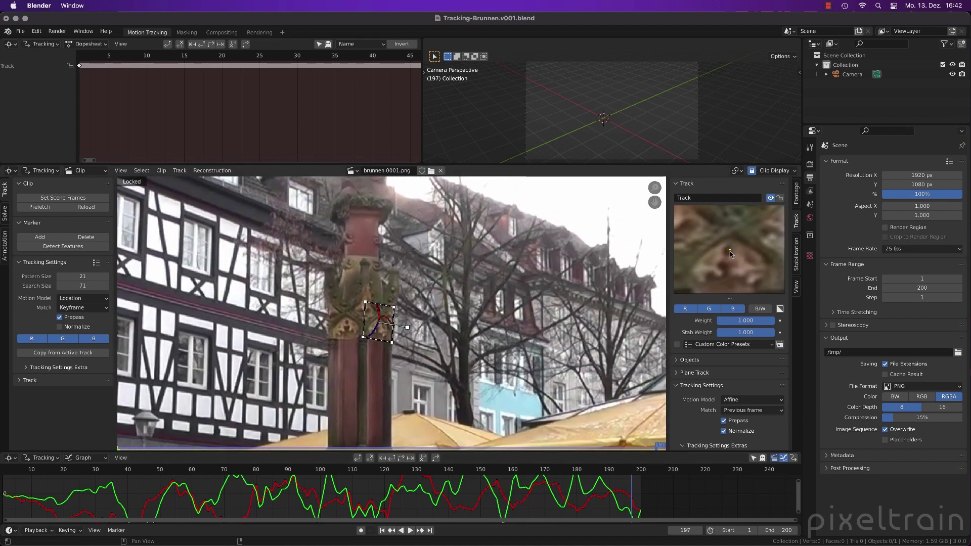
pyautogui.moveTo(43, 477); pyautogui.dragTo(620, 490)
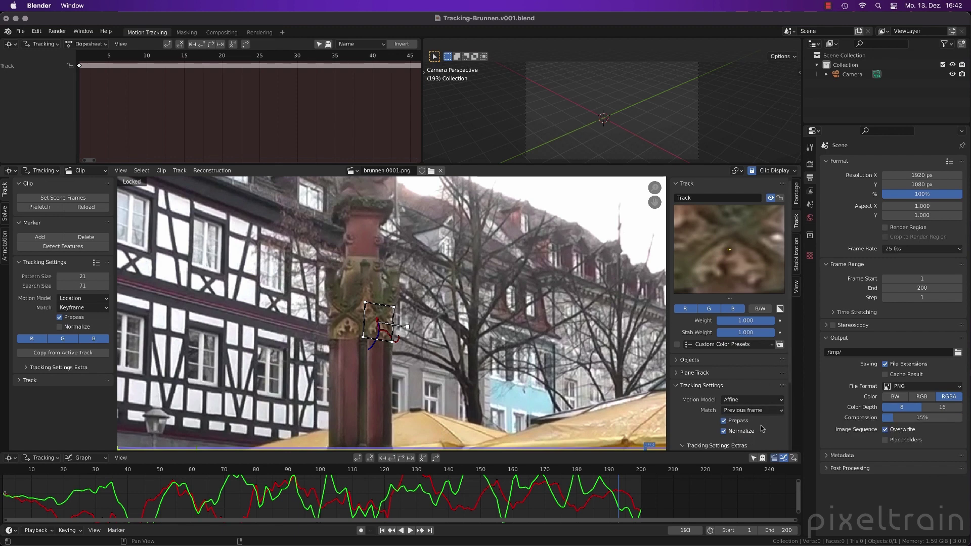
pyautogui.scroll(-4, 761, 425)
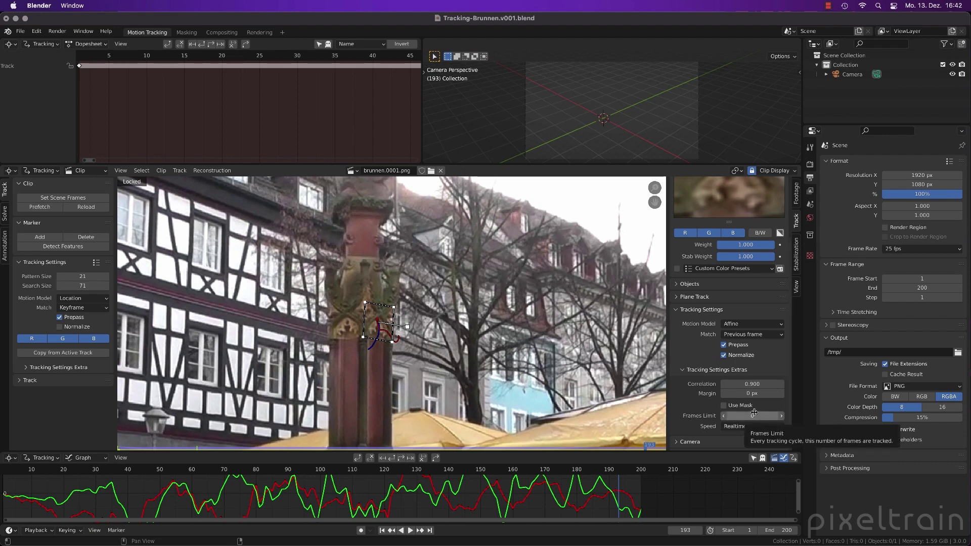
pyautogui.scroll(-1, 792, 295)
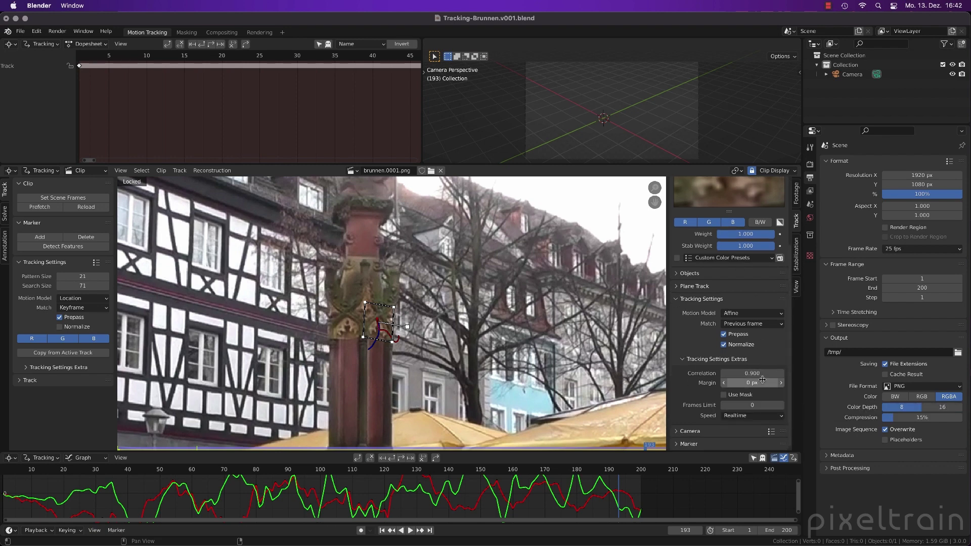
pyautogui.scroll(3, 762, 380)
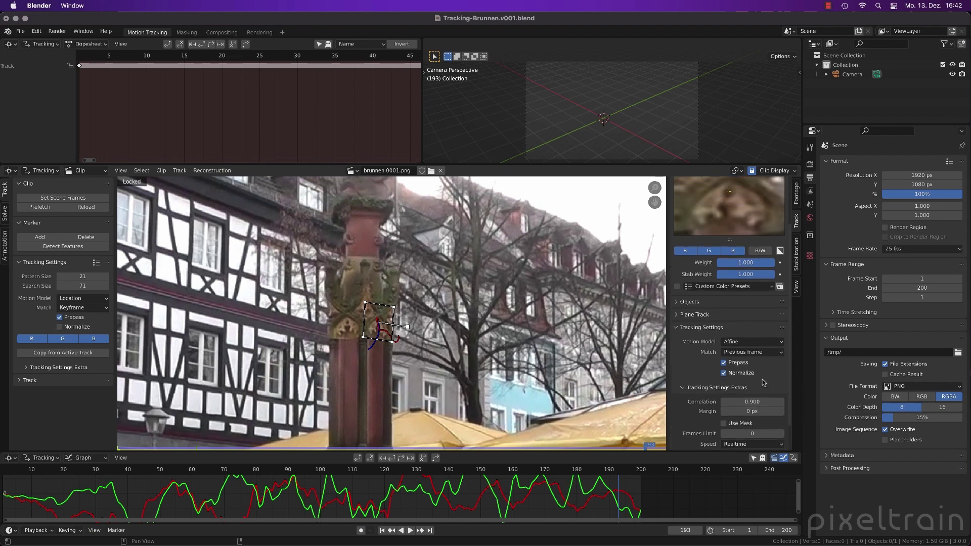
pyautogui.scroll(4, 763, 383)
pyautogui.scroll(-6, 763, 383)
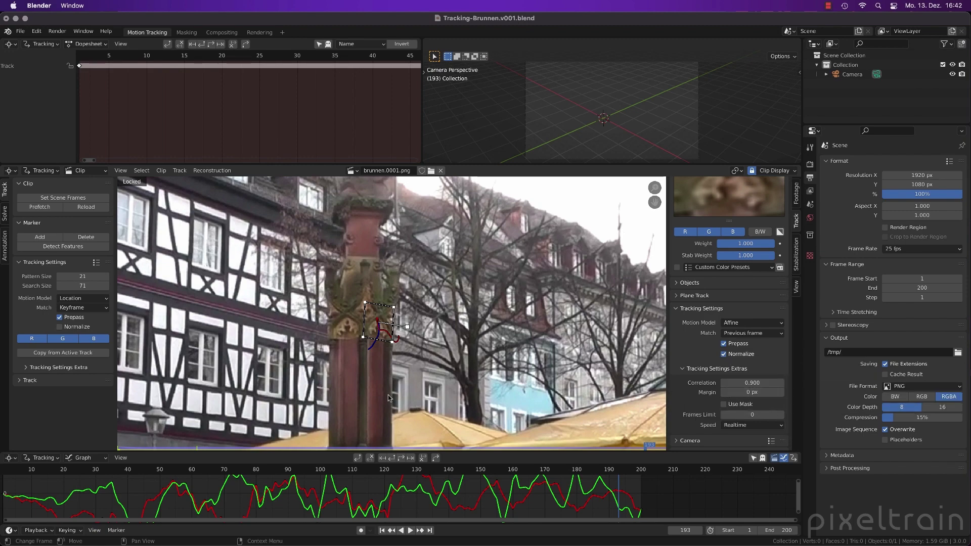
# - Examine the whole image and scrub the sequence to look for further trackable features on the ground around the fountain
pyautogui.scroll(-5, 387, 397)
pyautogui.moveTo(391, 386); pyautogui.dragTo(356, 338, button='middle')
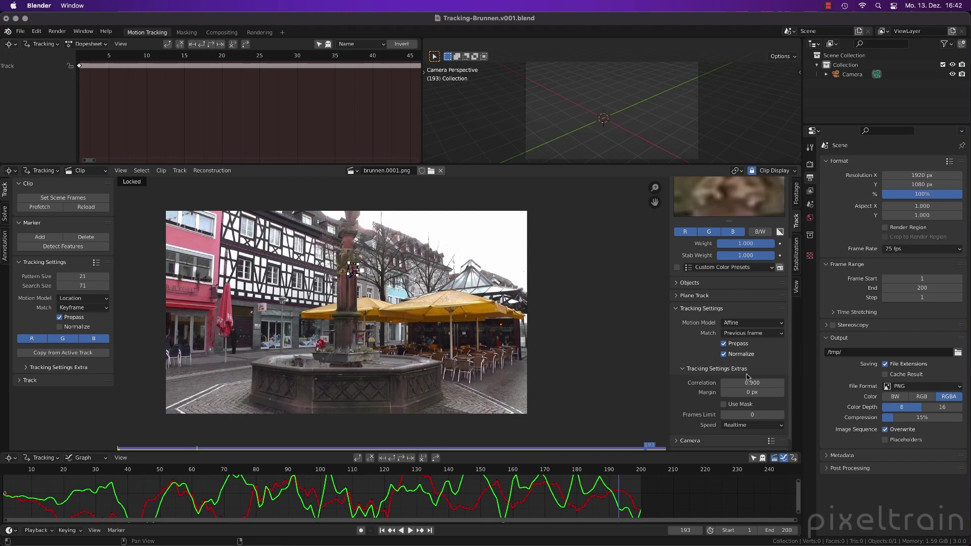
pyautogui.scroll(6, 656, 235)
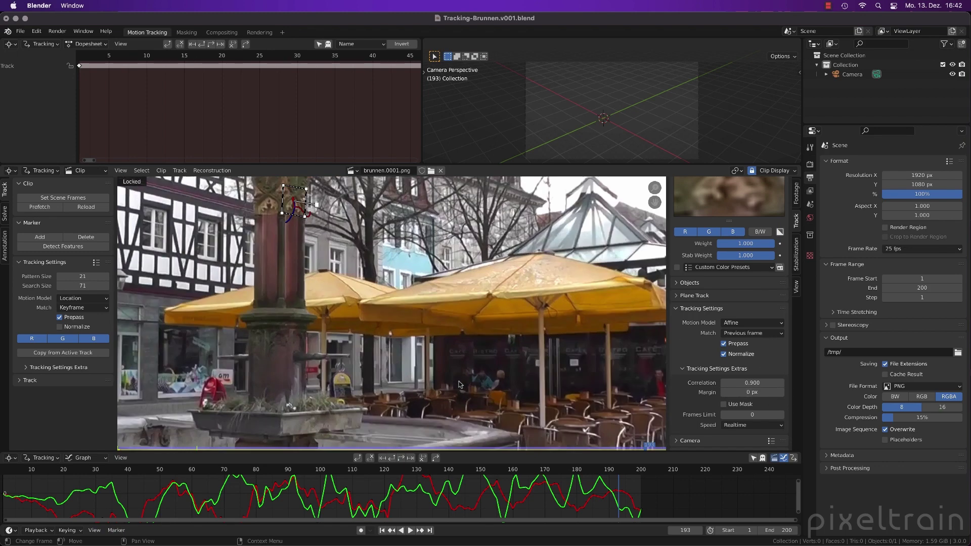
pyautogui.hotkey('shift', 'Left')
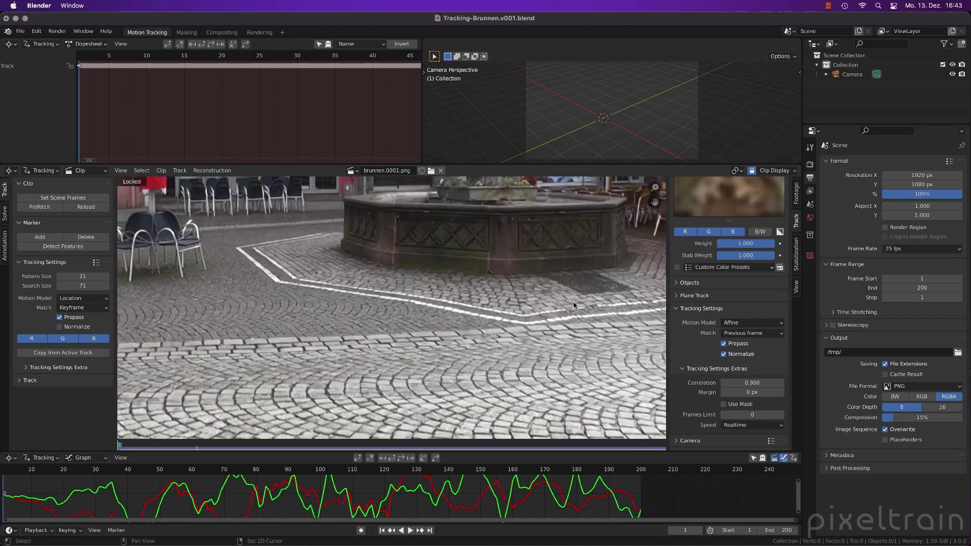
pyautogui.scroll(-8, 265, 380)
pyautogui.scroll(7, 265, 381)
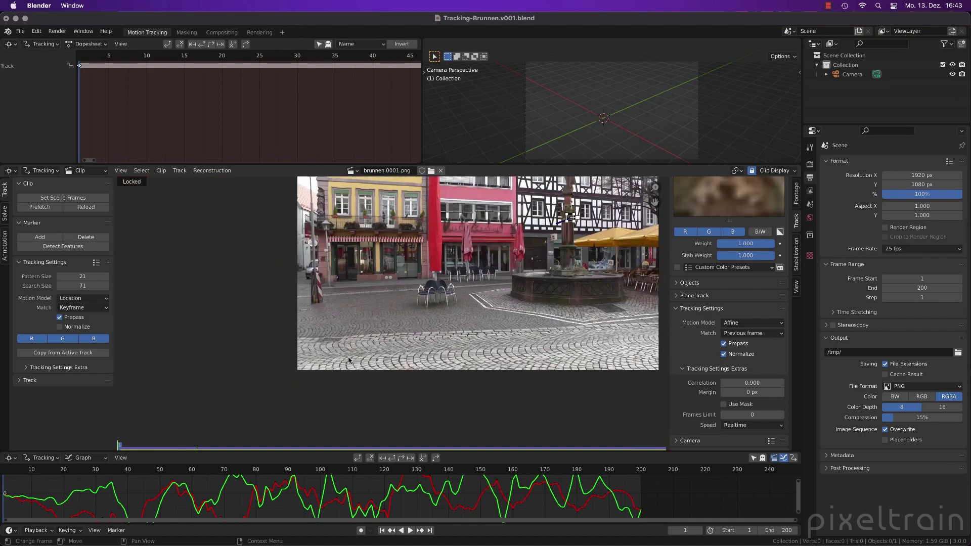
pyautogui.moveTo(279, 318); pyautogui.dragTo(115, 352, button='middle')
pyautogui.moveTo(252, 424); pyautogui.dragTo(116, 498, button='middle')
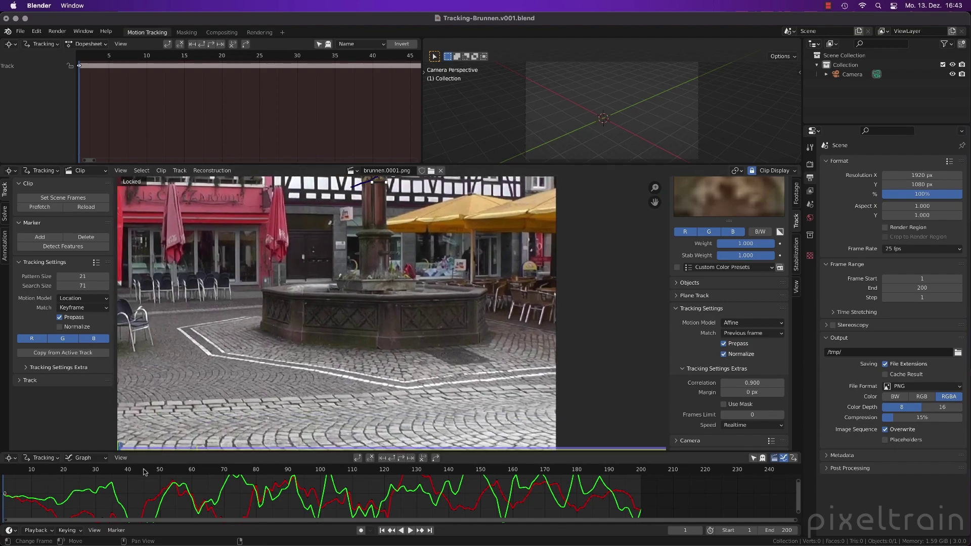
pyautogui.click(548, 472)
pyautogui.moveTo(577, 477); pyautogui.dragTo(158, 478)
# - Add a second marker on frame 1 at the base of the red-and-white striped post and enlarge it
pyautogui.hotkey('shift', 'Left')
pyautogui.scroll(3, 462, 313)
pyautogui.scroll(2, 424, 334)
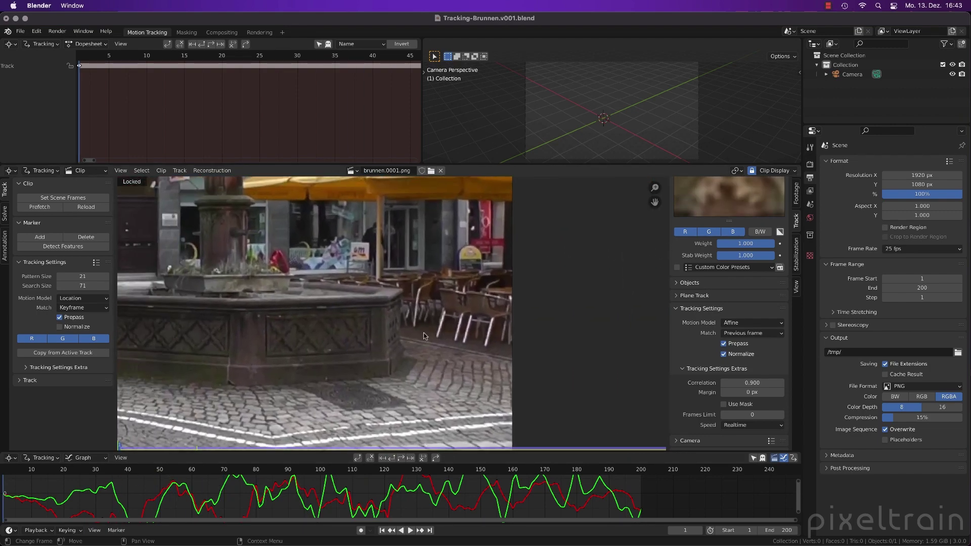
pyautogui.scroll(-5, 410, 338)
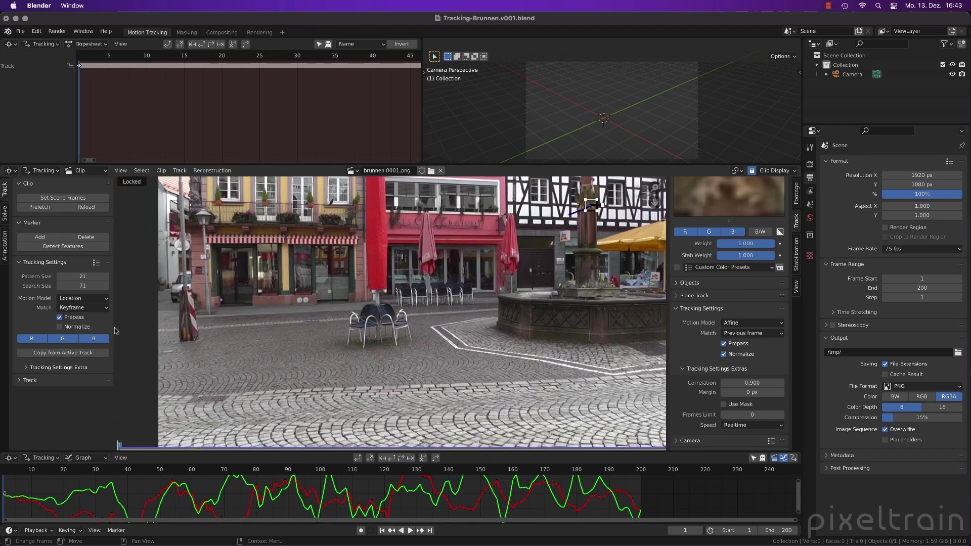
pyautogui.scroll(3, 191, 338)
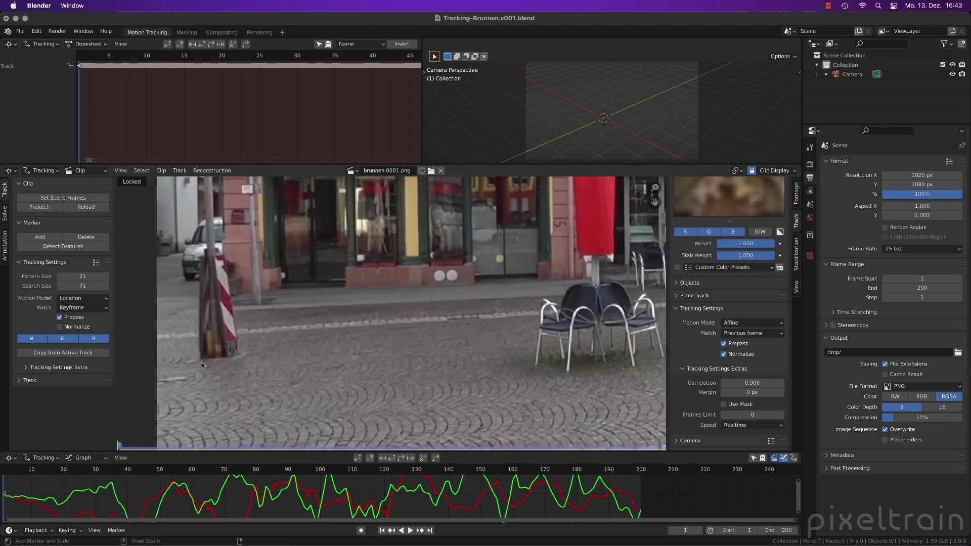
pyautogui.keyDown('ctrl'); pyautogui.click(229, 351); pyautogui.keyUp('ctrl')
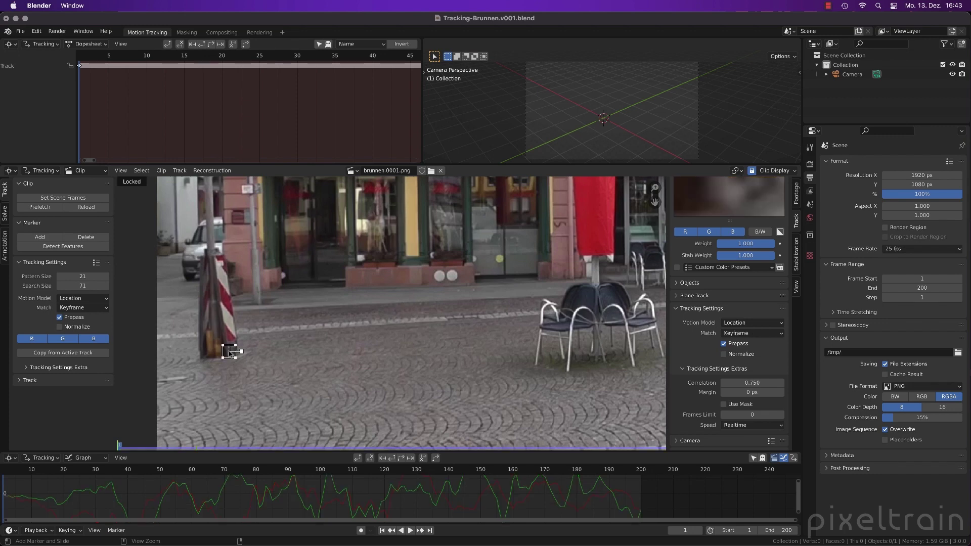
pyautogui.press('s')
pyautogui.click(306, 348)
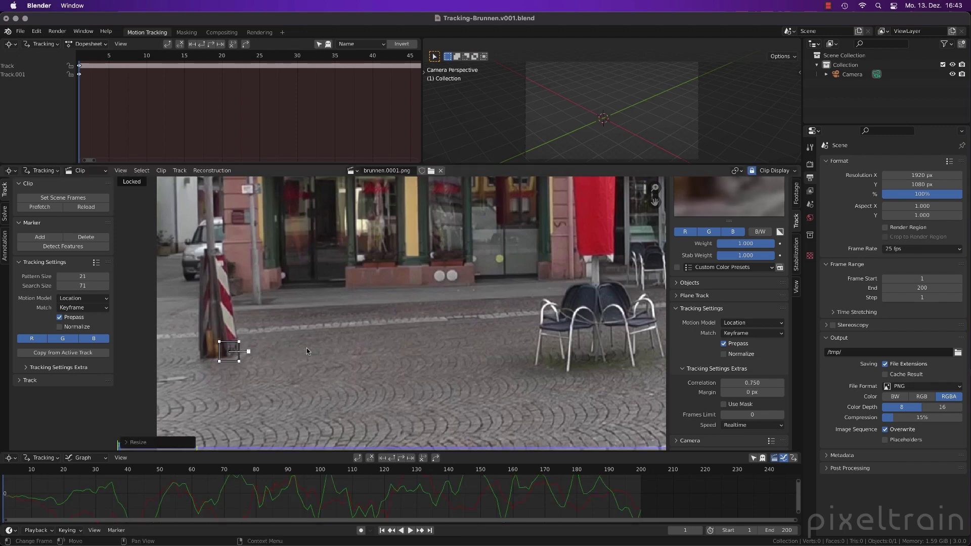
# - Adjust the second marker's position at the base of the striped post and track it forward from frame 1
pyautogui.press('g')
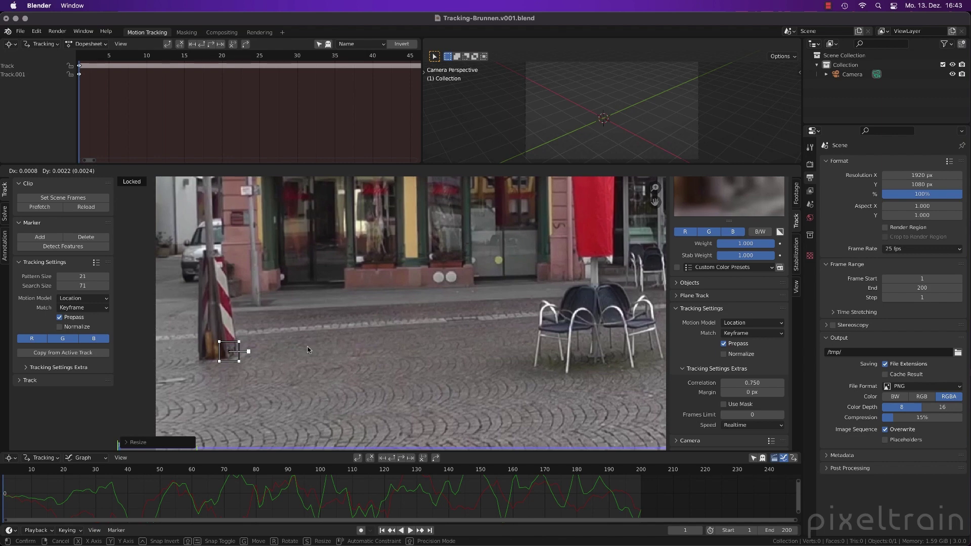
pyautogui.click(374, 368)
pyautogui.hotkey('ctrl', 't')
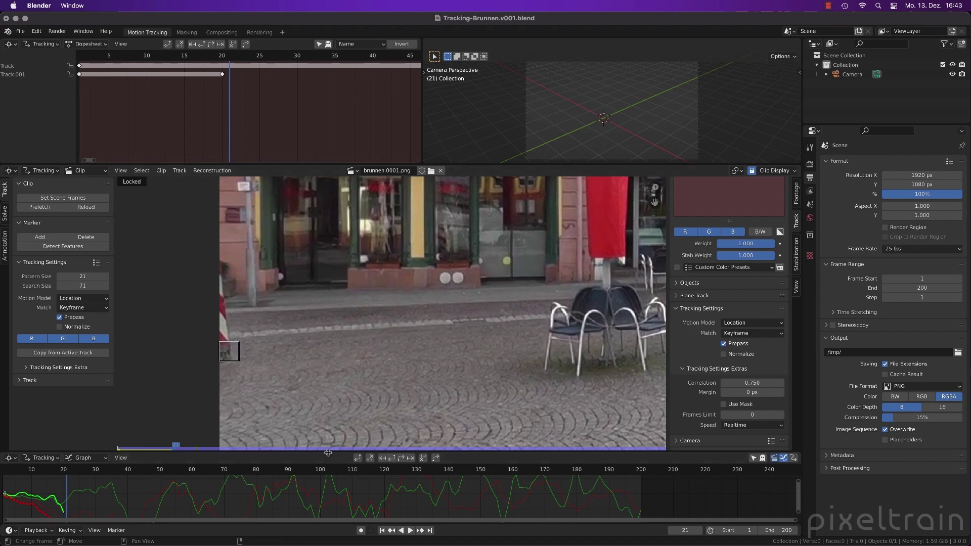
# - Enlarge the graph area and limit it to the curves of the selected track
pyautogui.moveTo(327, 453); pyautogui.dragTo(445, 421)
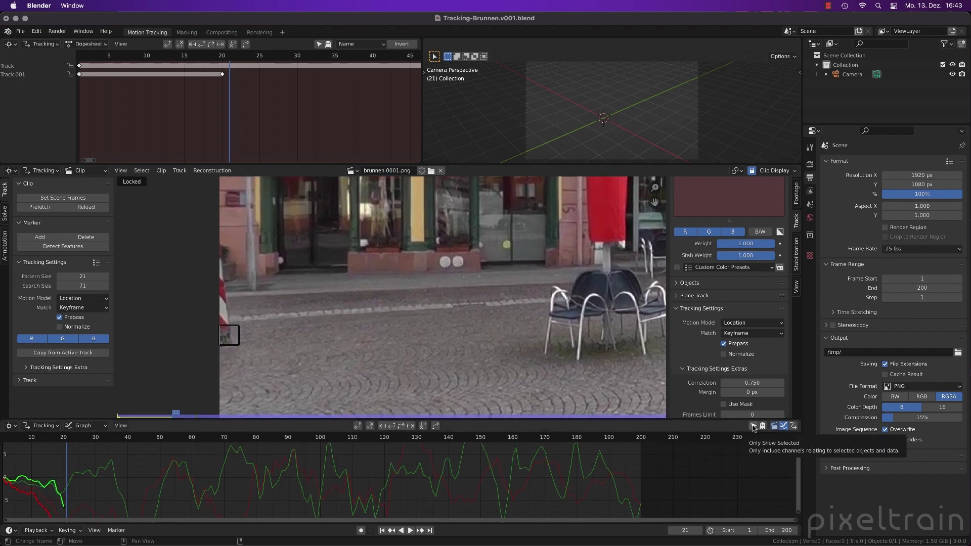
pyautogui.click(753, 426)
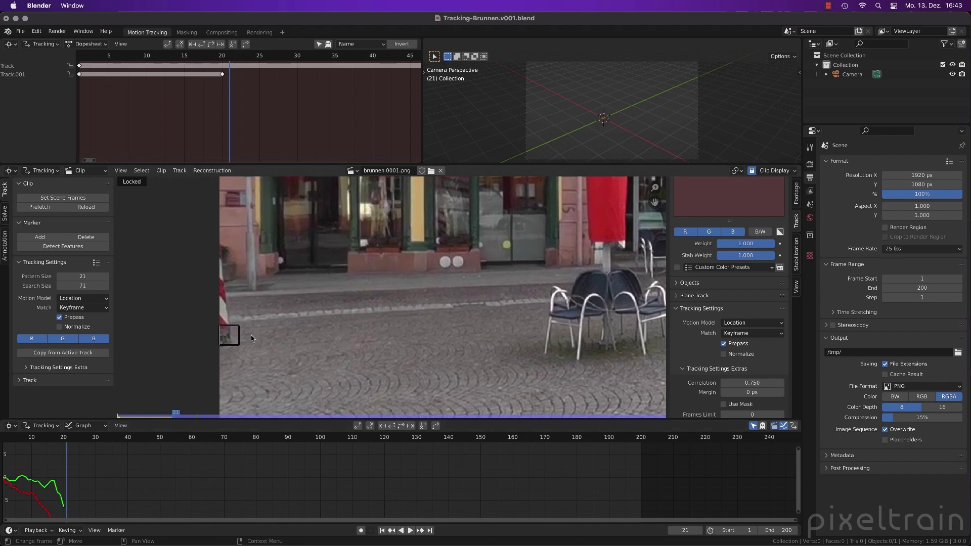
# - Display the marker's search area and scrub around frames 19 and 20 to examine the marker at the image edge
pyautogui.scroll(5, 250, 335)
pyautogui.moveTo(450, 368); pyautogui.dragTo(451, 344, button='middle')
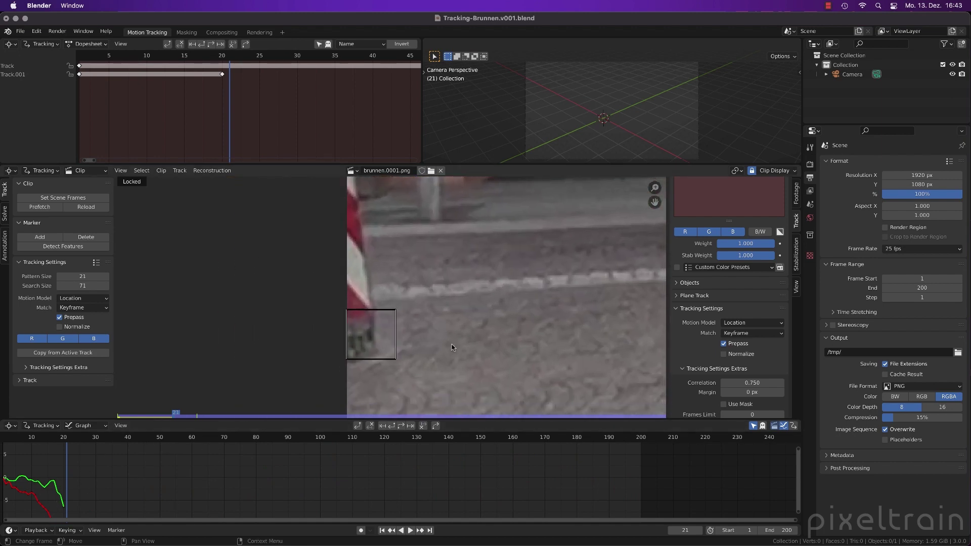
pyautogui.click(61, 441)
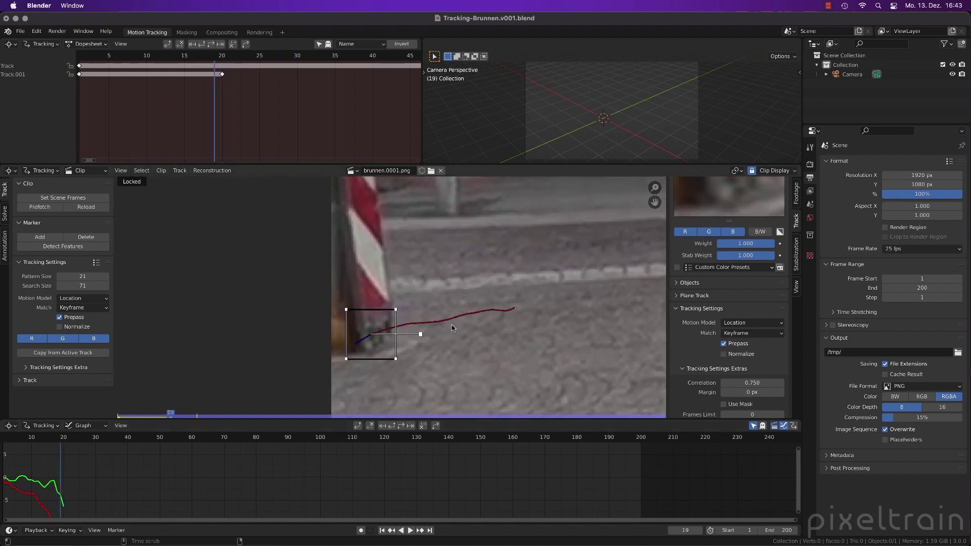
pyautogui.hotkey('alt', 's')
pyautogui.moveTo(526, 334); pyautogui.dragTo(553, 298, button='middle')
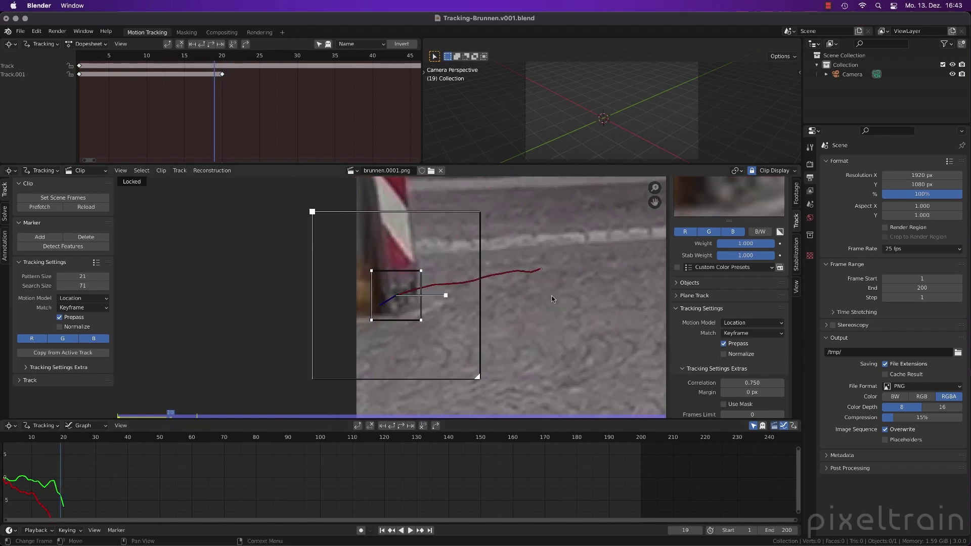
pyautogui.moveTo(77, 433); pyautogui.dragTo(63, 438)
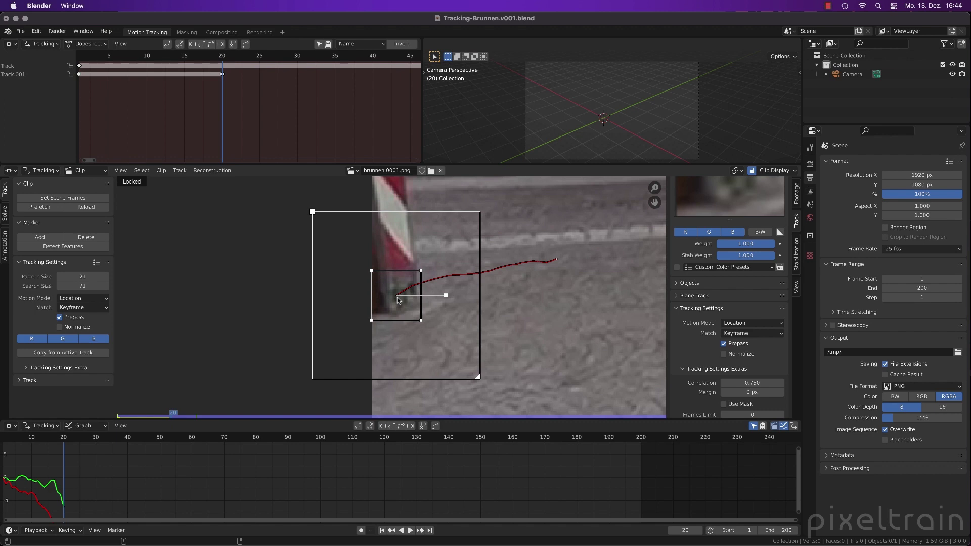
pyautogui.click(59, 438)
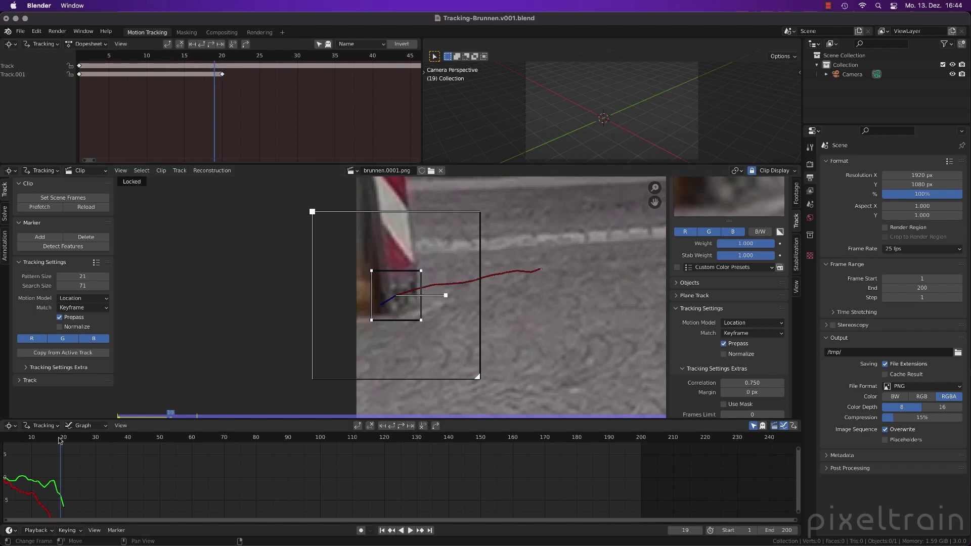
pyautogui.moveTo(59, 438); pyautogui.dragTo(65, 439)
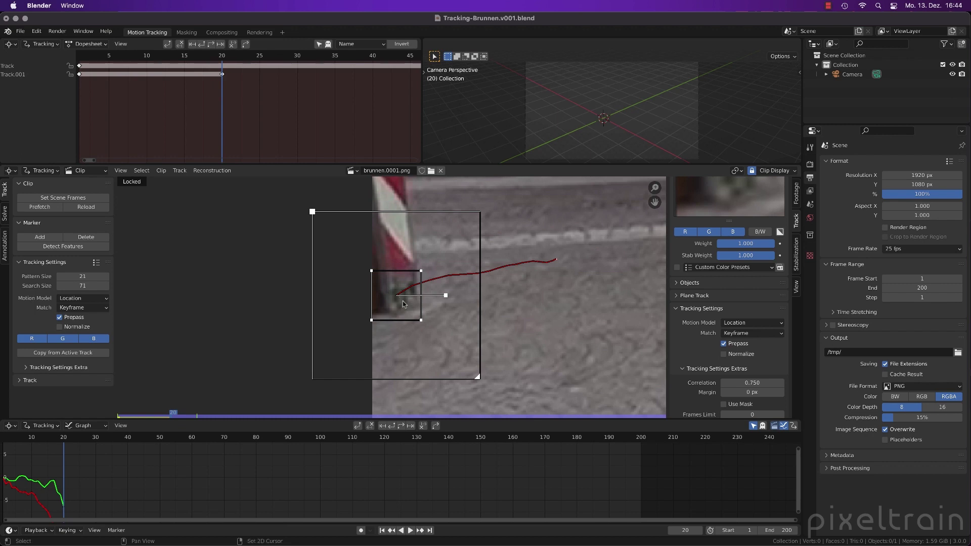
# - Set the post marker's margin to 5 px, retrack it forward from frame 1 and check its last tracked frames
pyautogui.hotkey('shift', 'Left')
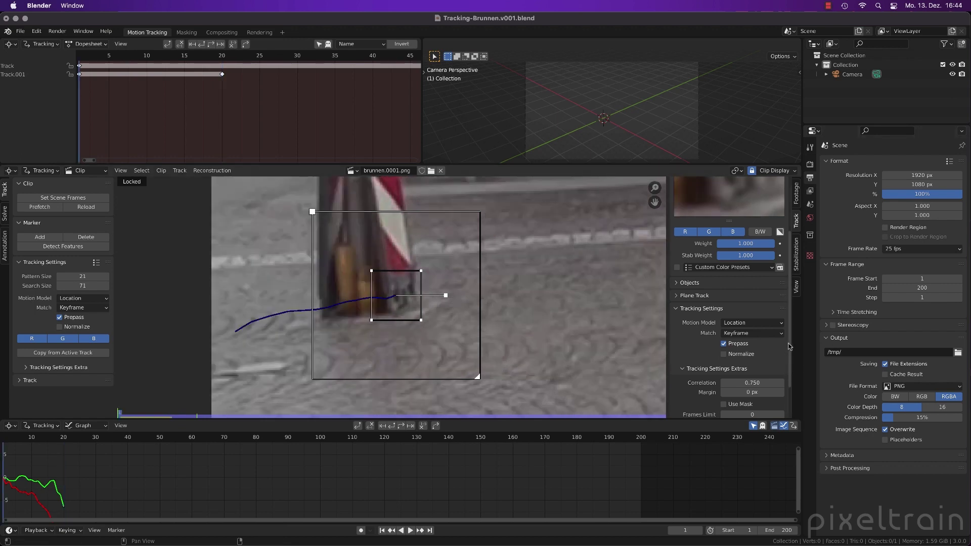
pyautogui.click(757, 393)
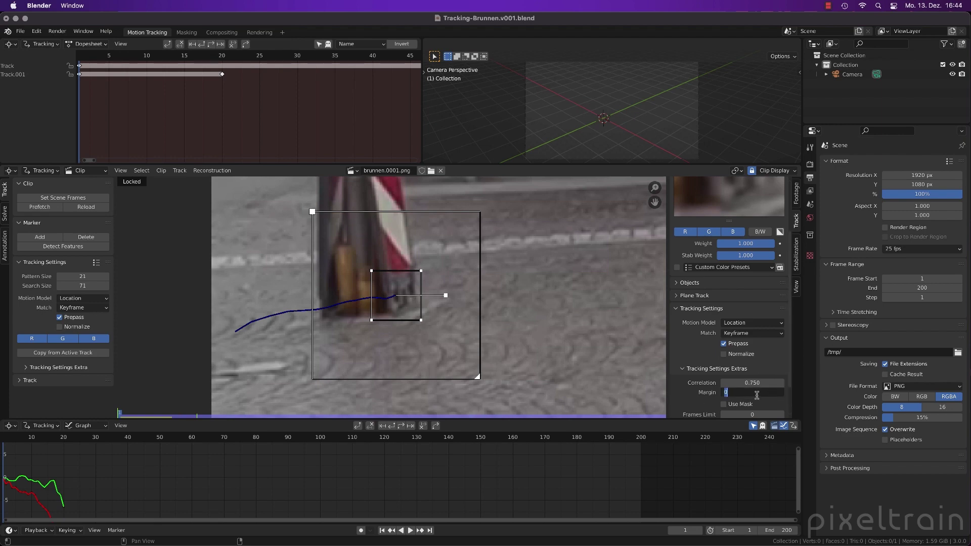
pyautogui.write('5')
pyautogui.press('Return')
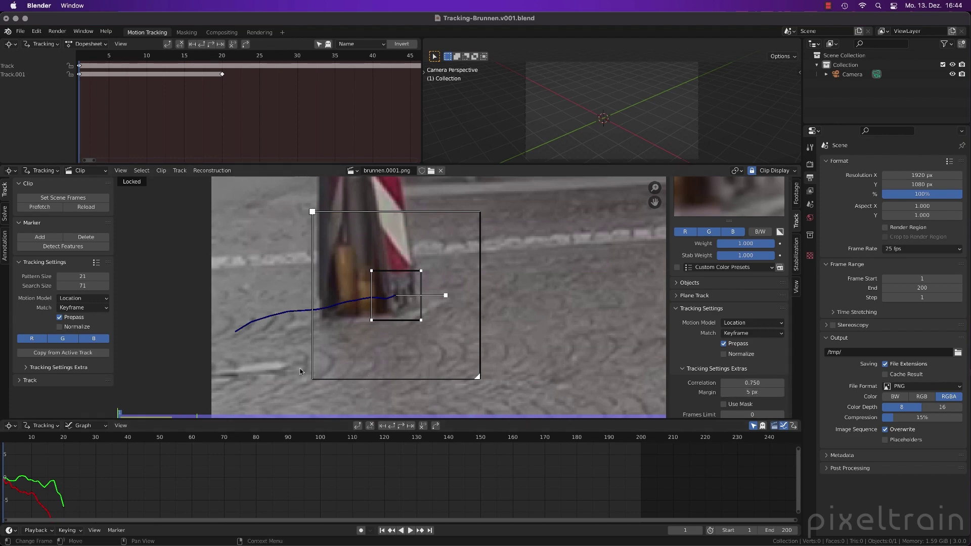
pyautogui.hotkey('ctrl', 't')
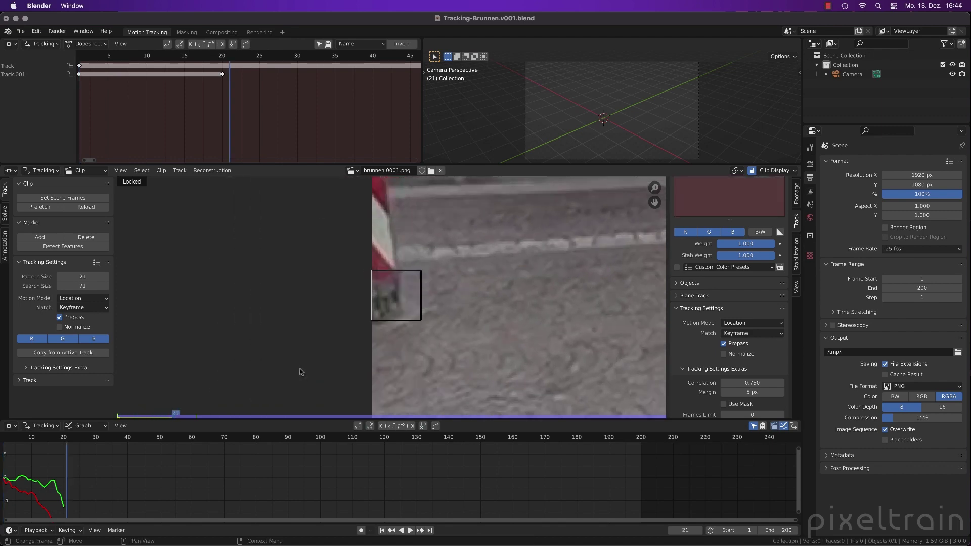
pyautogui.click(63, 443)
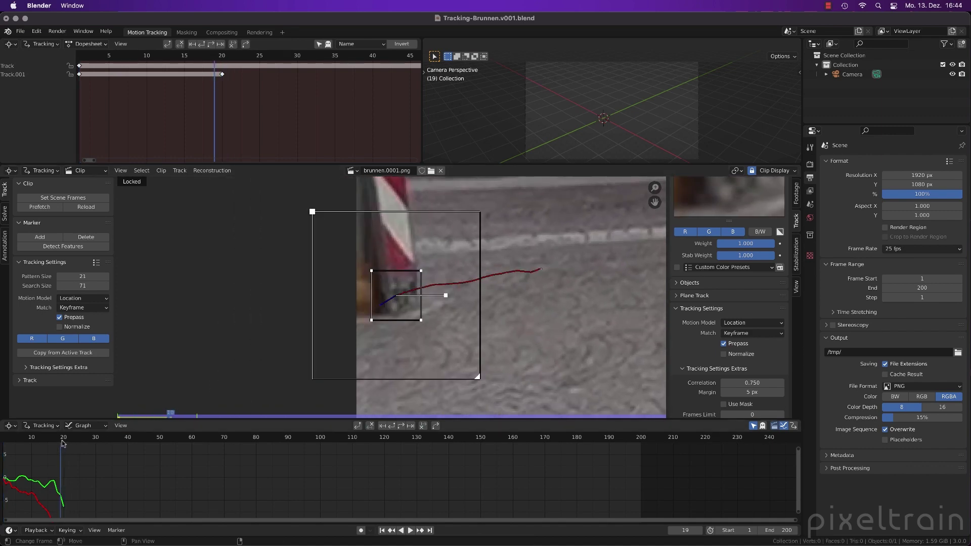
pyautogui.click(62, 444)
pyautogui.moveTo(65, 440); pyautogui.dragTo(66, 441)
# - Set the post marker's margin to 20 px on frame 1 and track it forward again
pyautogui.hotkey('shift', 'Left')
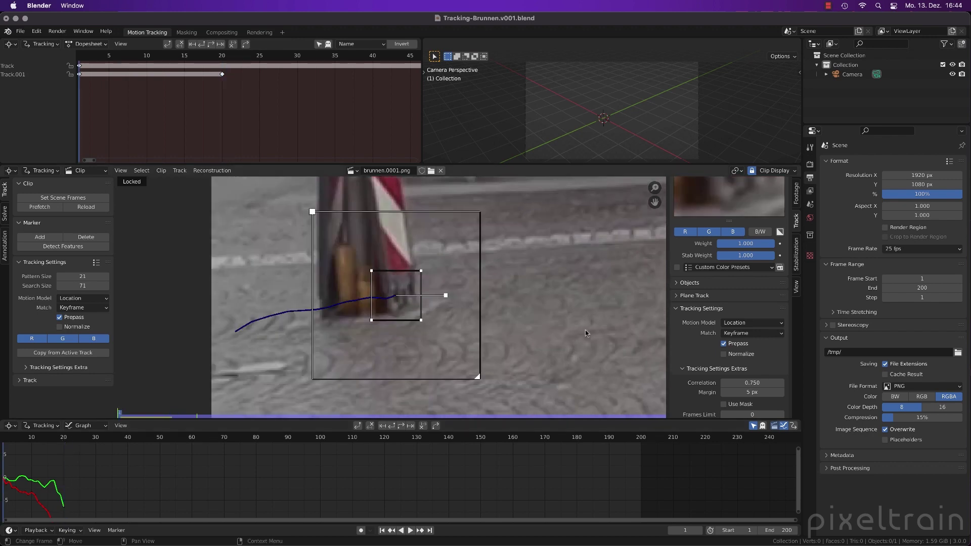
pyautogui.click(752, 393)
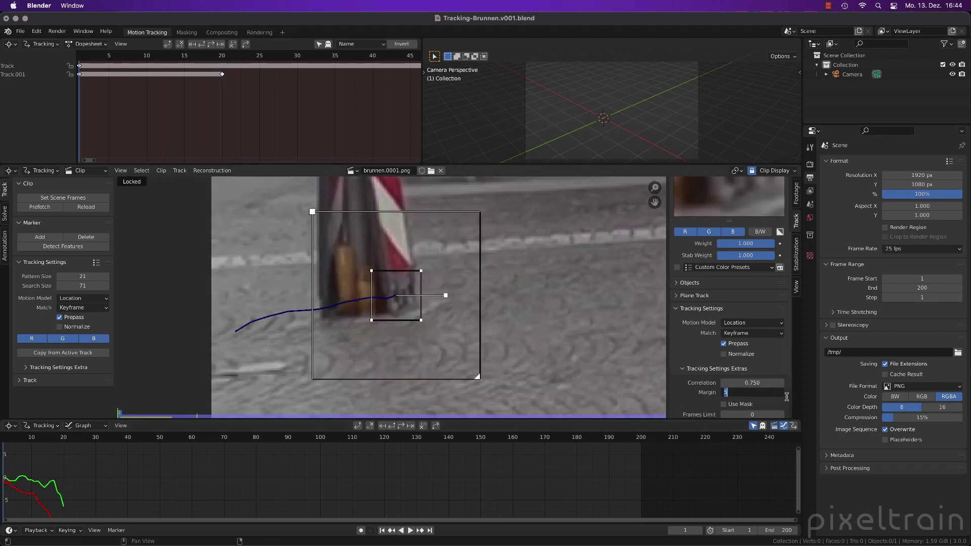
pyautogui.write('20')
pyautogui.press('Return')
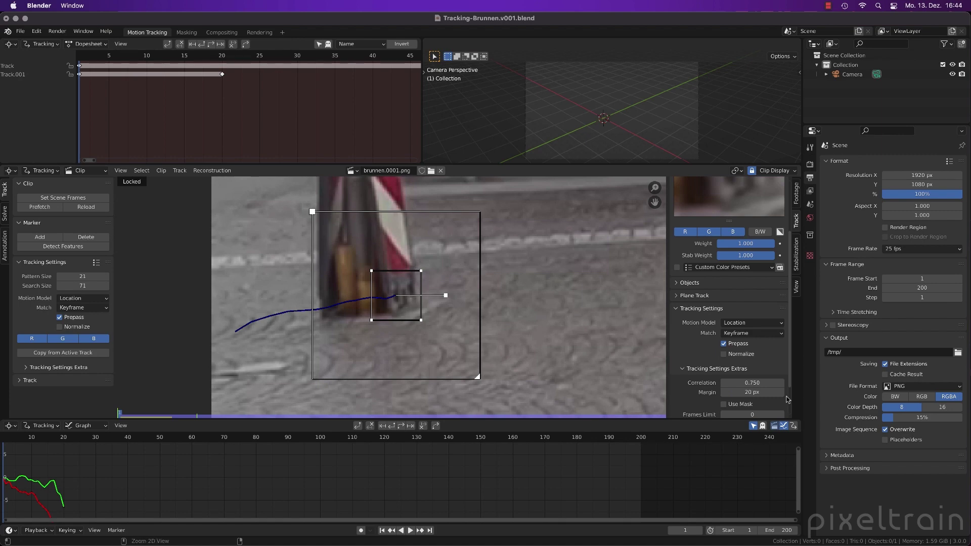
pyautogui.hotkey('ctrl', 't')
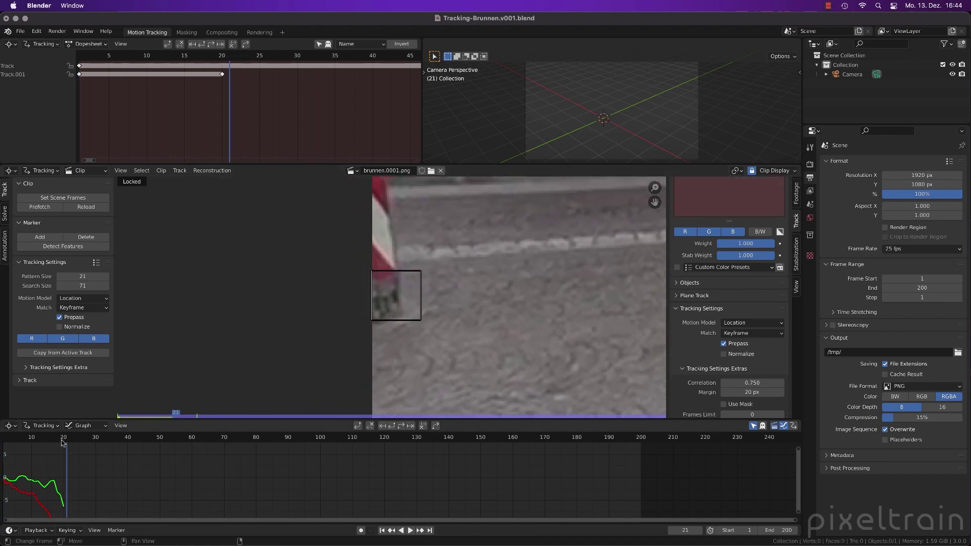
# - Check the marker on frame 20 against the image edge and look over the whole image
pyautogui.click(64, 442)
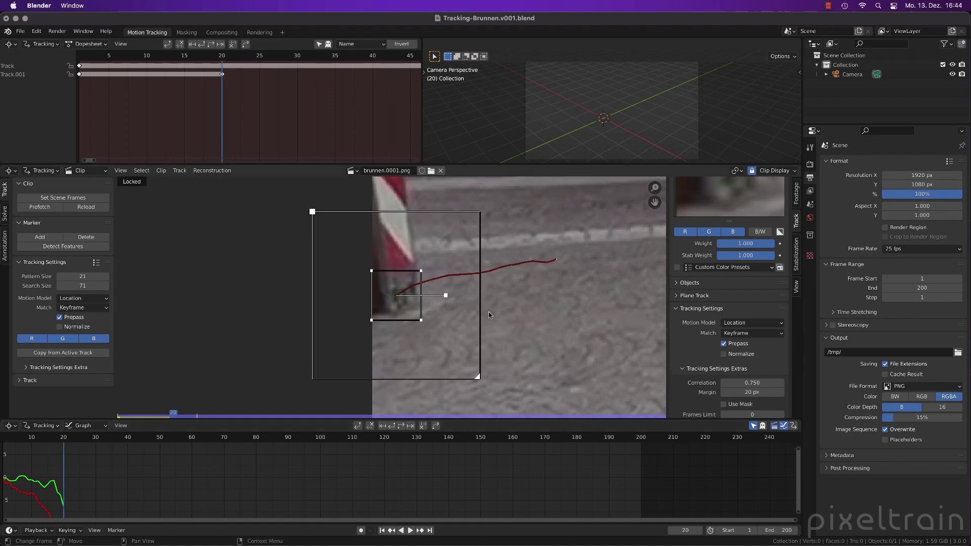
pyautogui.scroll(-3, 486, 313)
pyautogui.moveTo(486, 314)
pyautogui.mouseDown(button='middle')
pyautogui.moveTo(254, 329)
pyautogui.moveTo(287, 313)
pyautogui.mouseUp(button='middle')
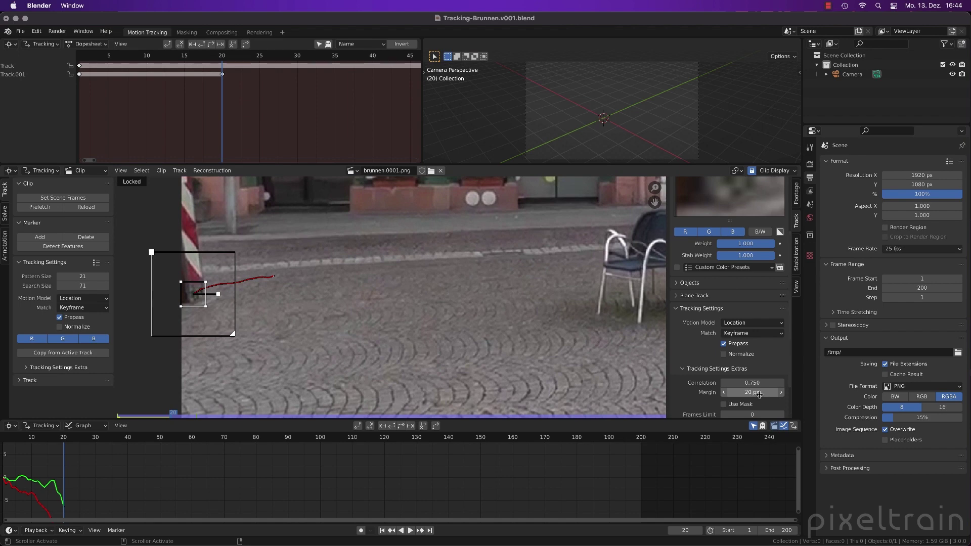
pyautogui.scroll(-1, 499, 362)
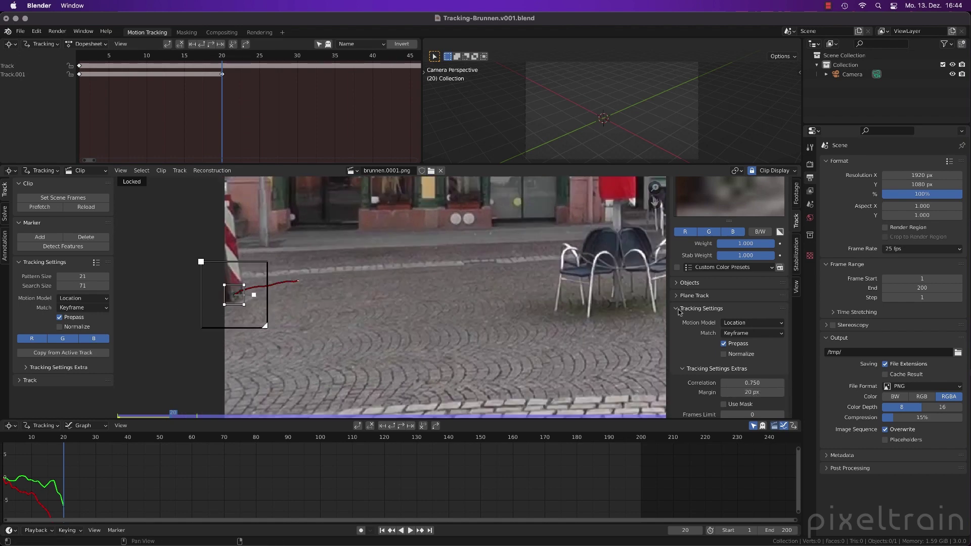
pyautogui.scroll(-2, 500, 361)
pyautogui.scroll(-2, 495, 365)
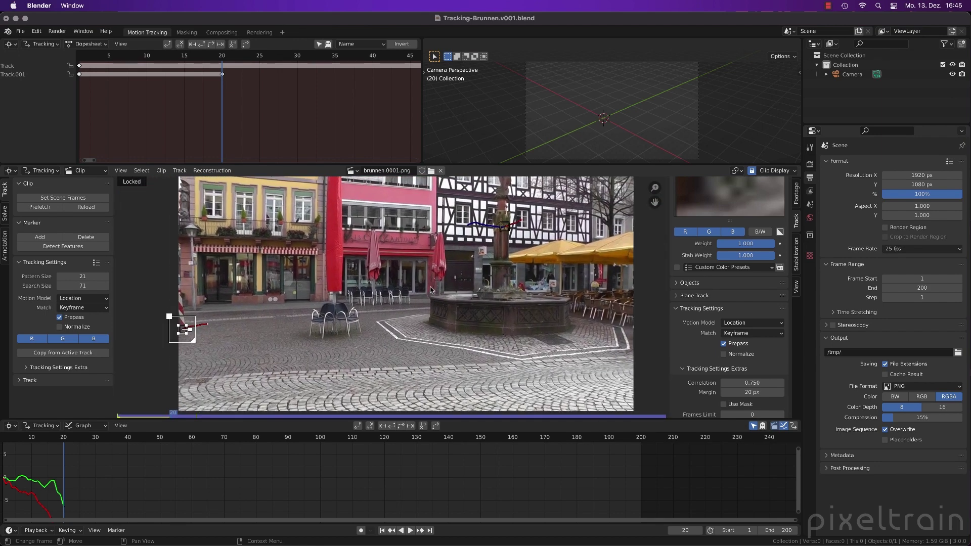
# - Start a new motion tracking file without saving the changes to the current one
pyautogui.hotkey('ctrl', 'n')
pyautogui.click(413, 320)
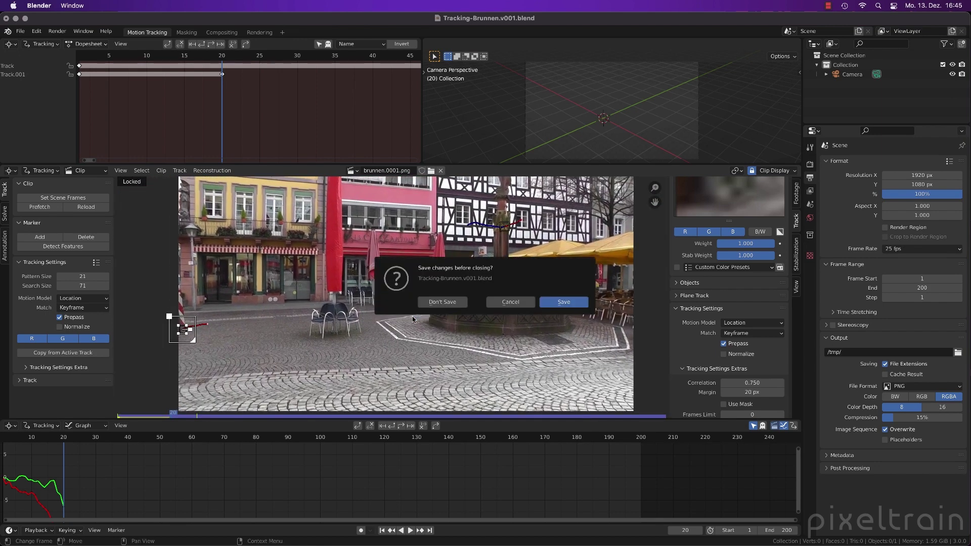
pyautogui.click(443, 302)
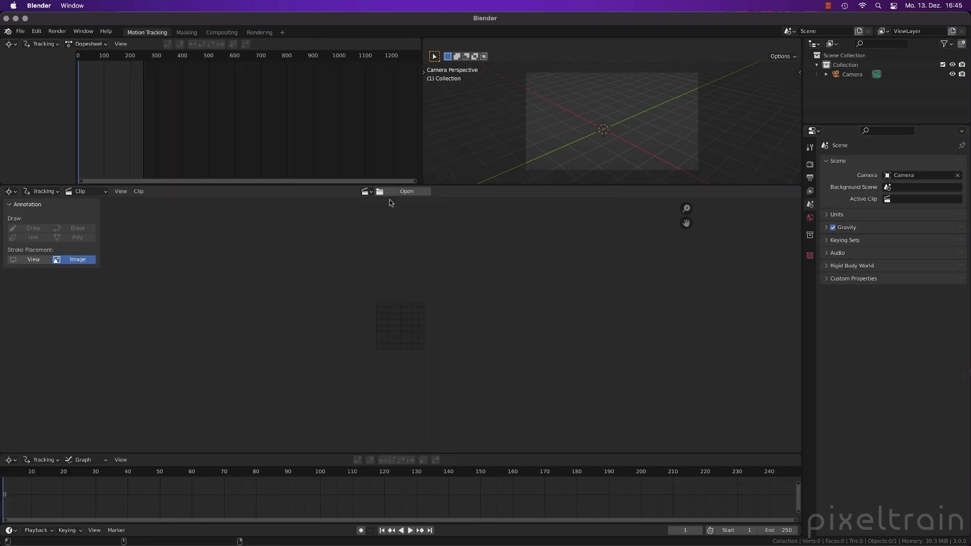
# - Load the laptop-screenreplacement image sequence from the seq-screen-replacement folder inside Plane-Track as the clip
pyautogui.click(424, 192)
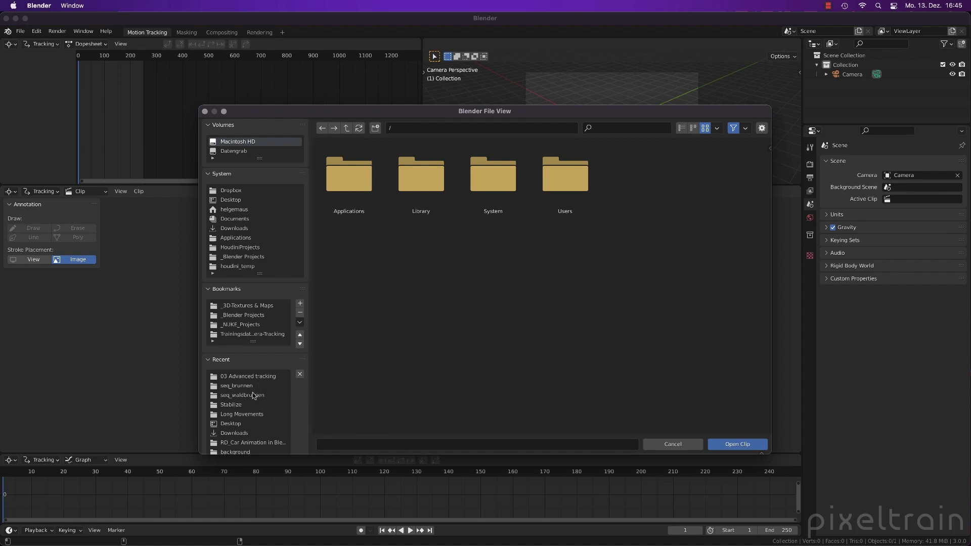
pyautogui.click(238, 406)
pyautogui.click(346, 128)
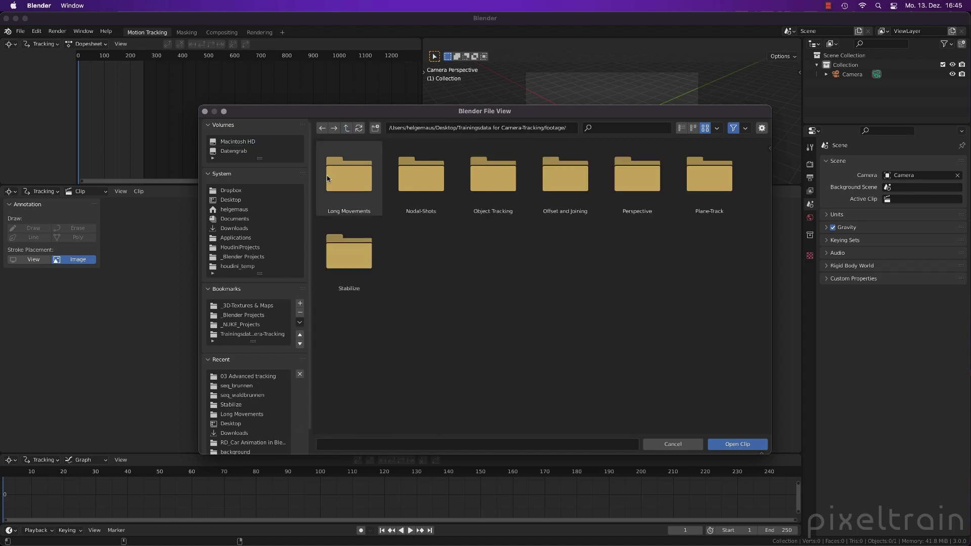
pyautogui.doubleClick(697, 188)
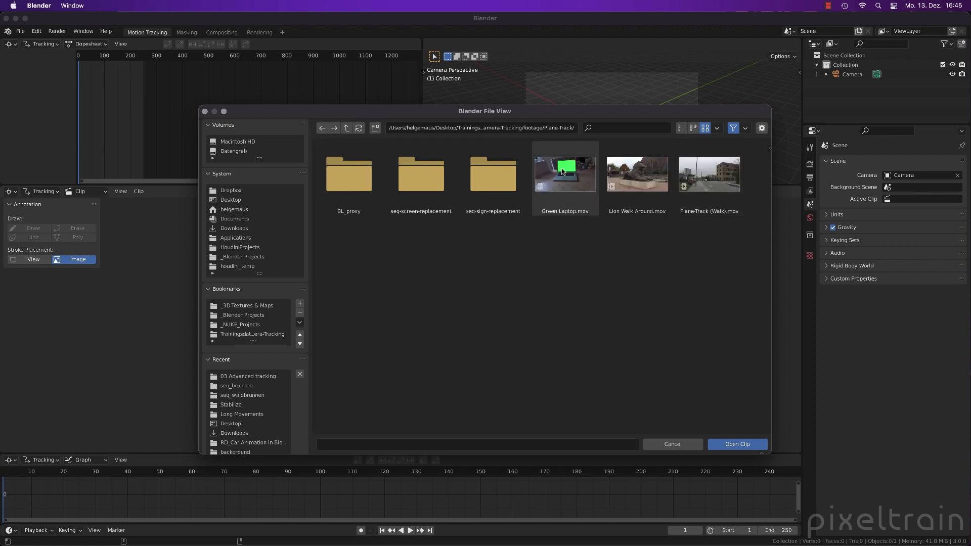
pyautogui.doubleClick(424, 180)
pyautogui.click(348, 175)
pyautogui.click(737, 444)
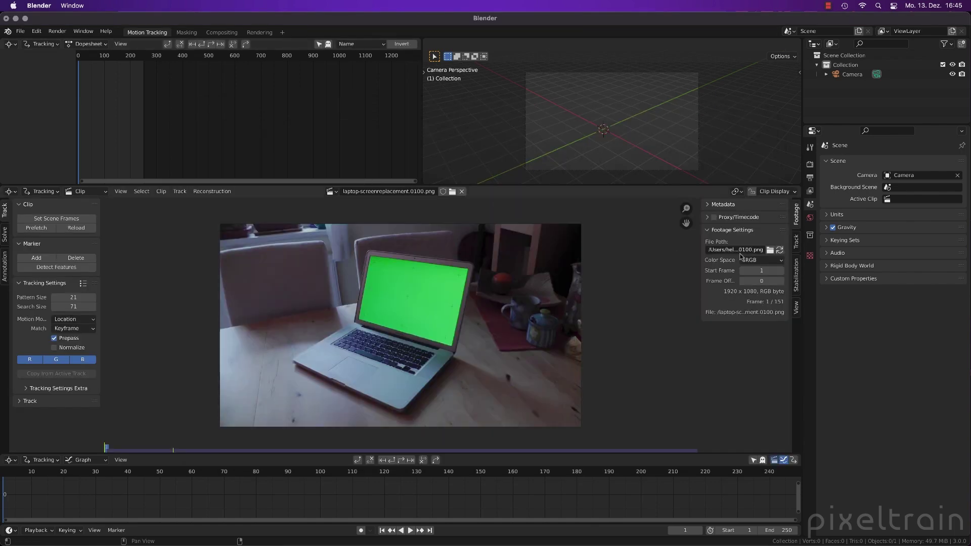
# - Match the scene's frame range to the laptop clip and prefetch its frames
pyautogui.click(75, 220)
pyautogui.click(37, 228)
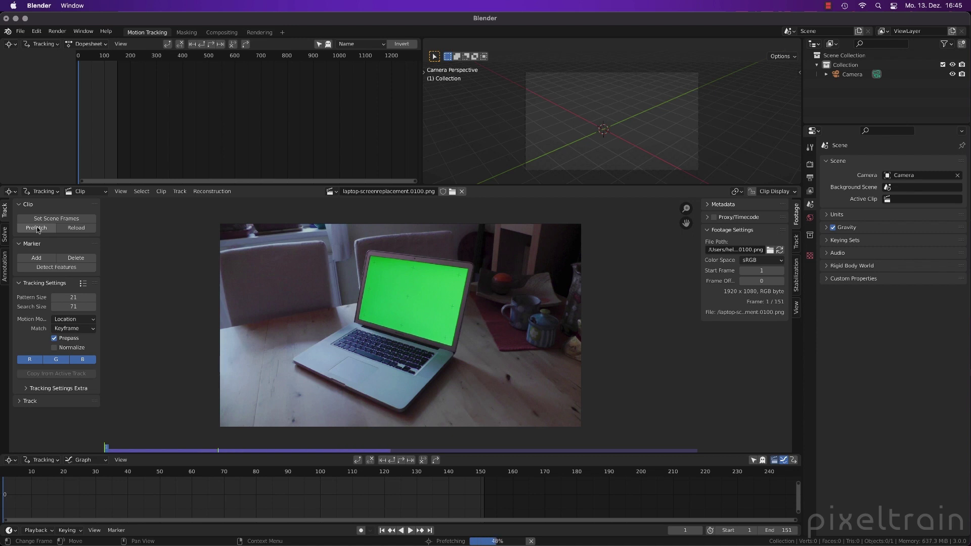
# - Enlarge the clip area and scrub to frame 53 to examine the cross marks on the laptop's green screen
pyautogui.scroll(4, 439, 333)
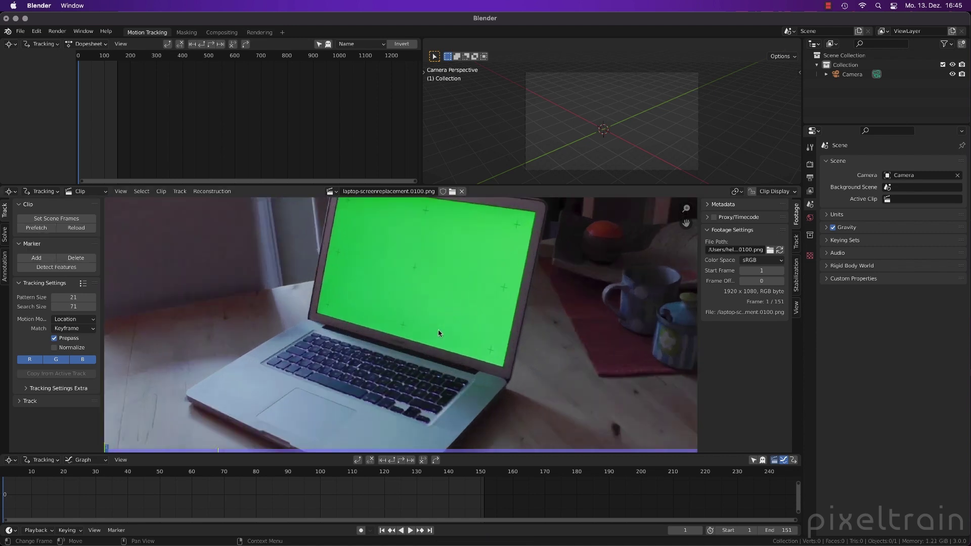
pyautogui.scroll(1, 417, 366)
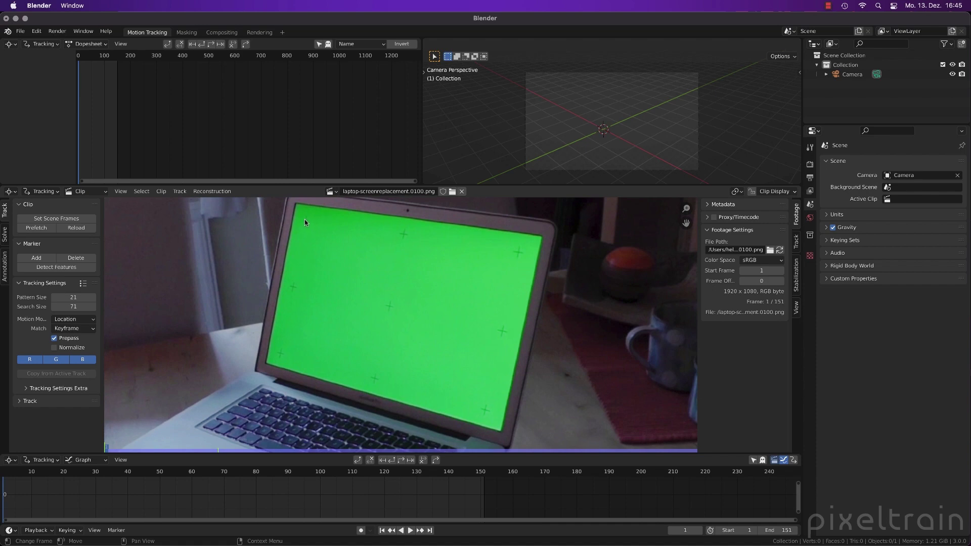
pyautogui.moveTo(496, 186); pyautogui.dragTo(493, 79)
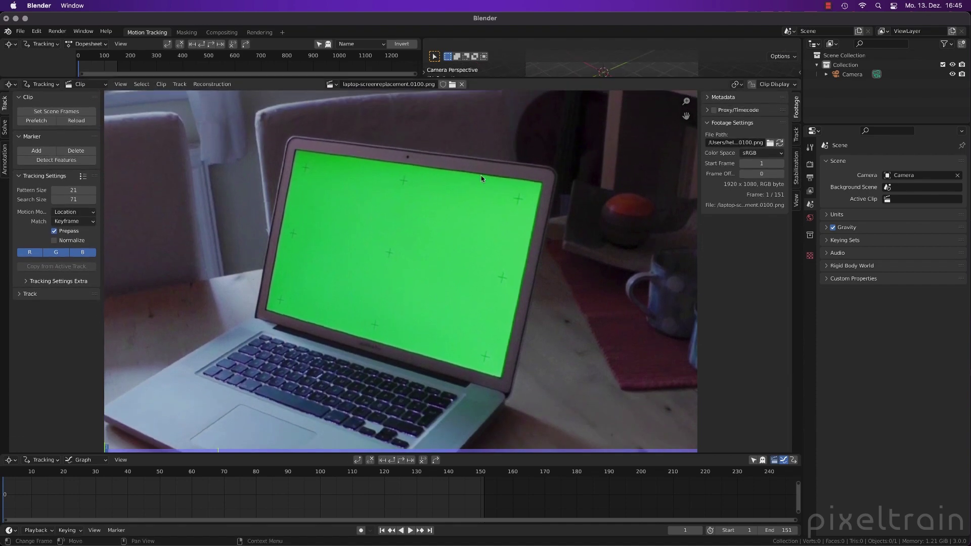
pyautogui.moveTo(429, 278); pyautogui.dragTo(477, 293, button='middle')
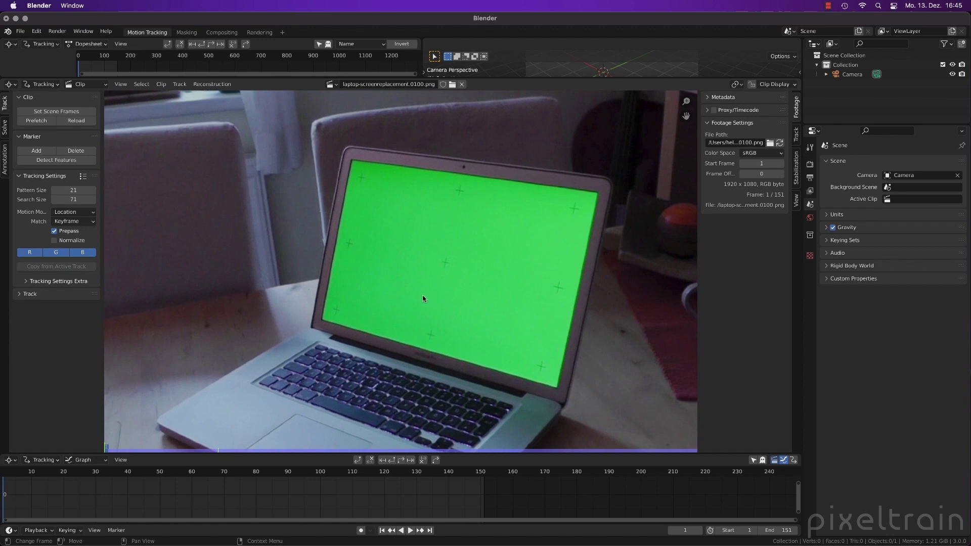
pyautogui.scroll(3, 435, 297)
pyautogui.moveTo(446, 297); pyautogui.dragTo(431, 331, button='middle')
pyautogui.moveTo(13, 481); pyautogui.dragTo(169, 487)
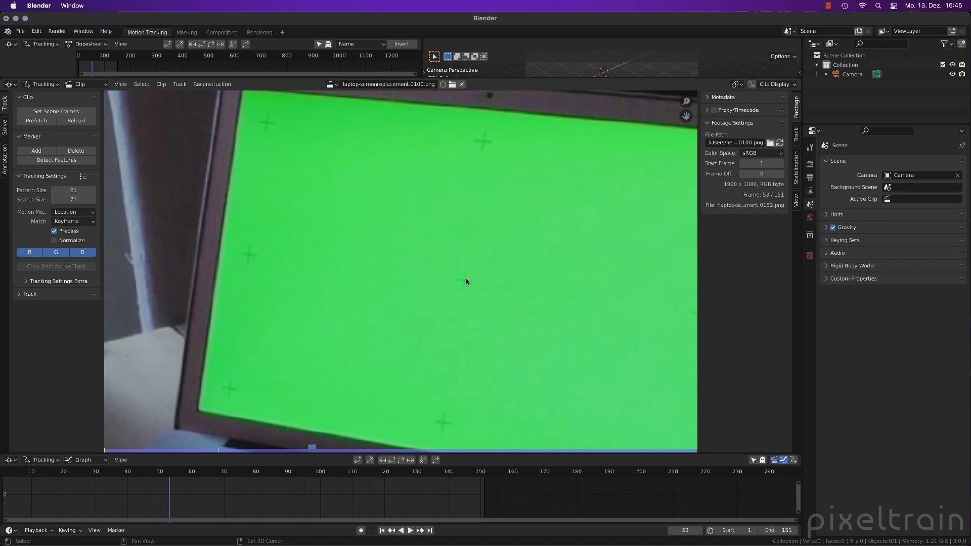
# - Return to the clip's first frame and show the track properties in a wider sidebar
pyautogui.hotkey('shift', 'Left')
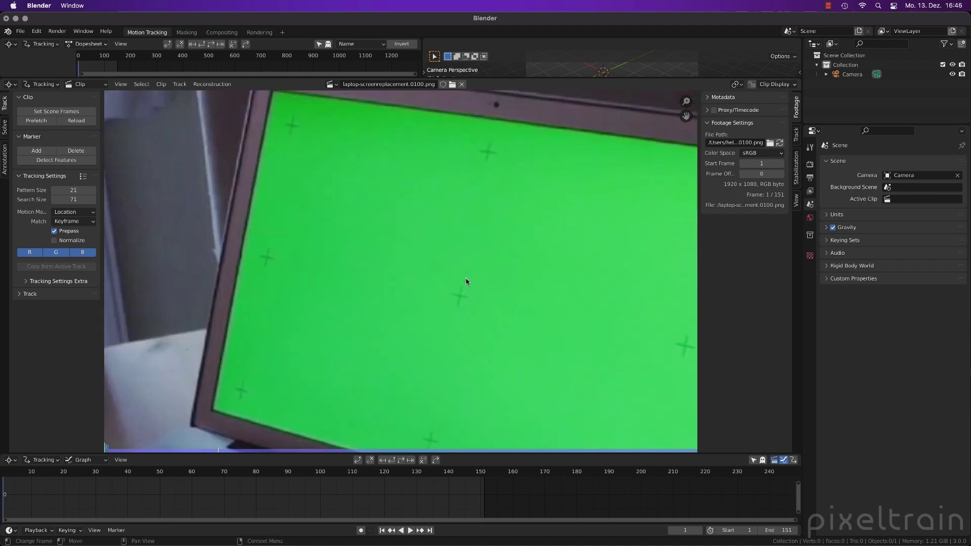
pyautogui.click(796, 135)
pyautogui.moveTo(698, 211); pyautogui.dragTo(629, 213)
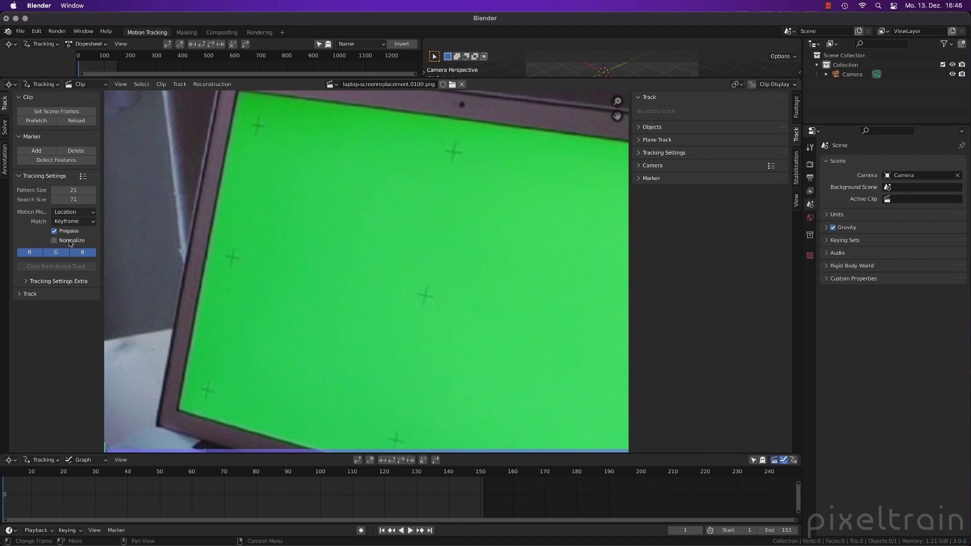
# - Set the default correlation to 0.9 in the extra tracking settings for new markers
pyautogui.click(65, 281)
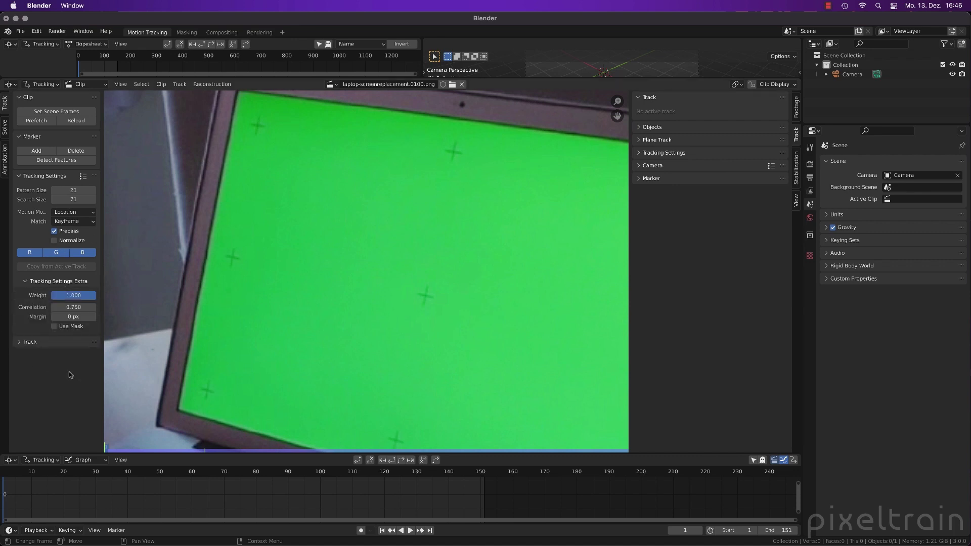
pyautogui.click(83, 307)
pyautogui.press('BackSpace')
pyautogui.write('.9')
pyautogui.press('Return')
# - Review the laptop's perspective change across the clip and set the default motion model to Affine
pyautogui.moveTo(26, 473); pyautogui.dragTo(285, 471)
pyautogui.scroll(-2, 428, 344)
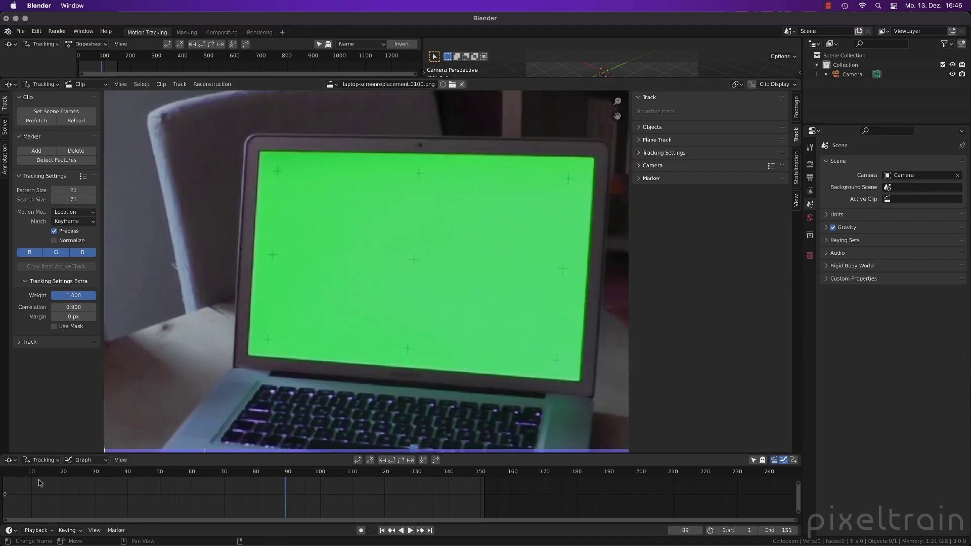
pyautogui.press('space')
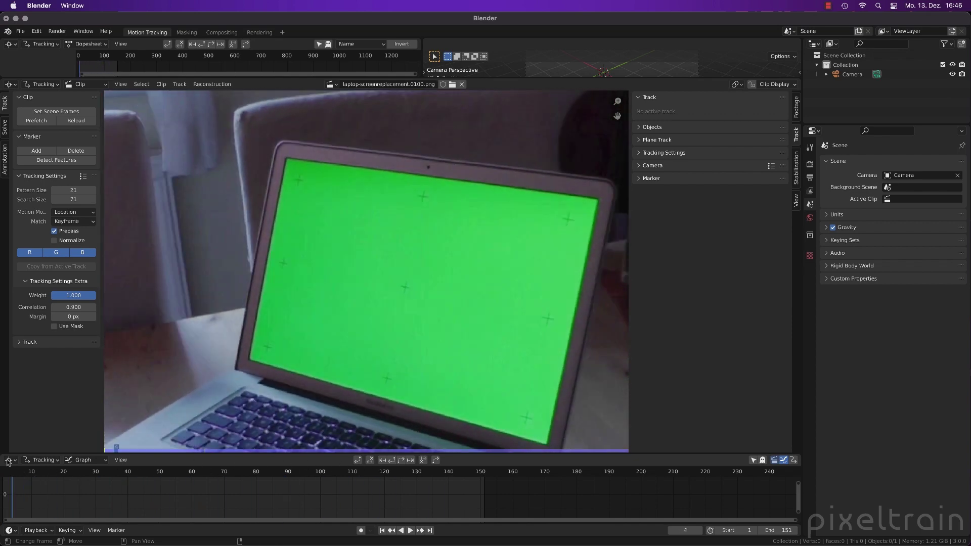
pyautogui.click(75, 212)
pyautogui.click(76, 234)
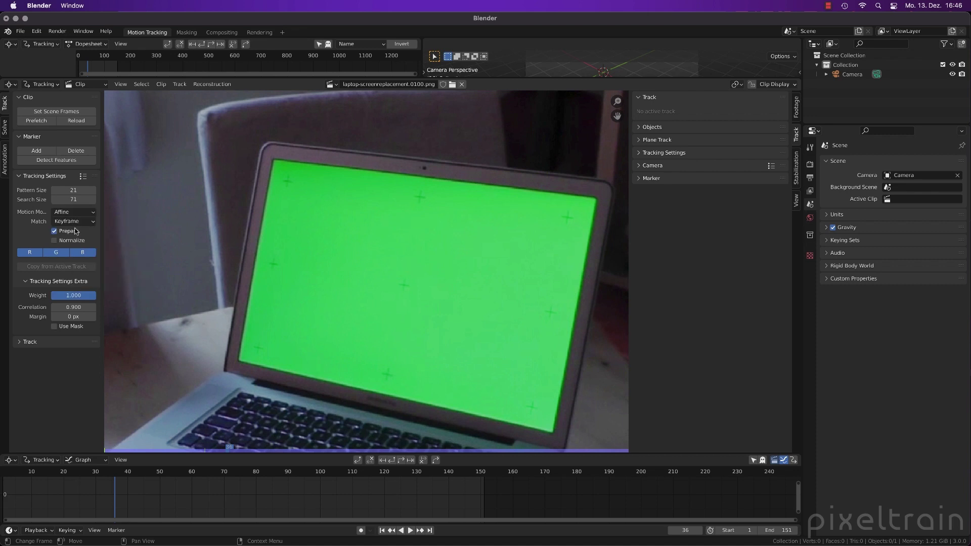
pyautogui.click(76, 213)
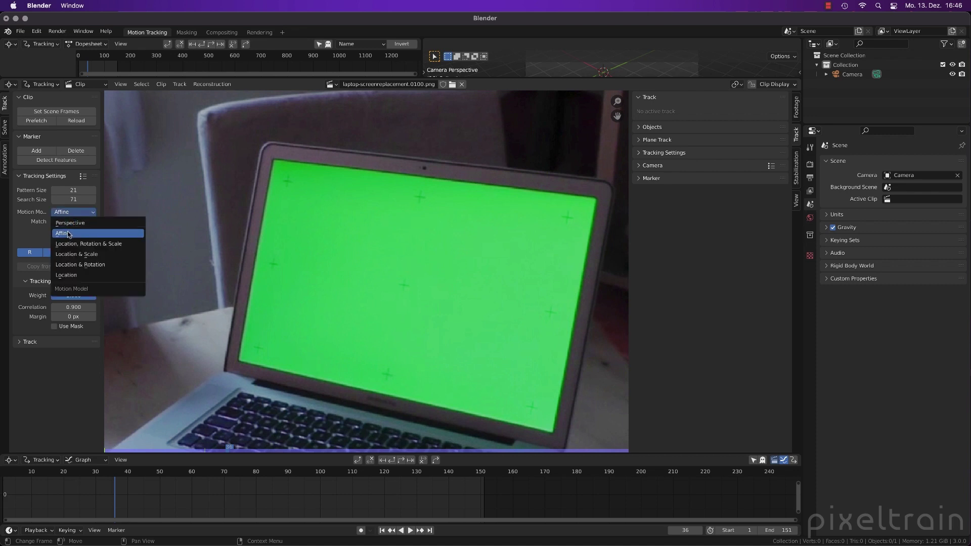
pyautogui.click(68, 234)
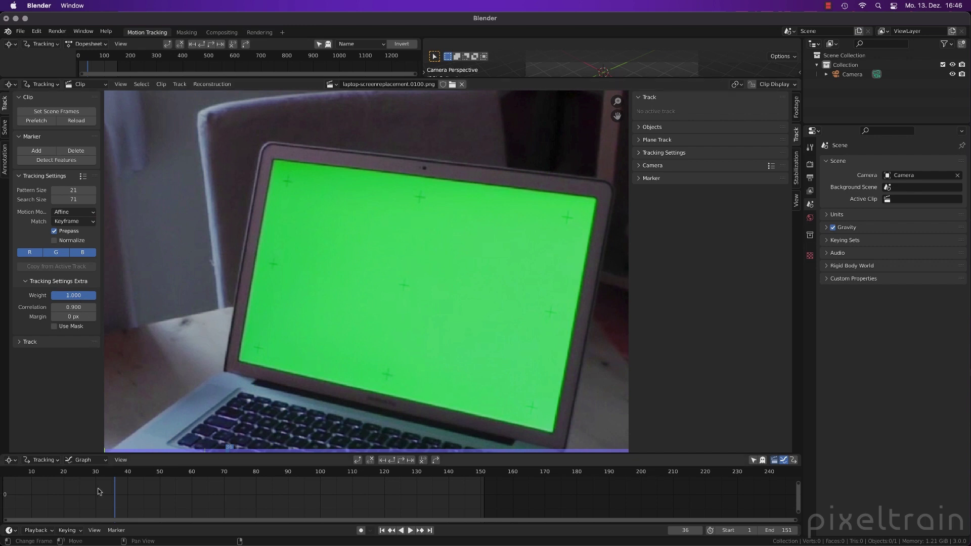
# - Add a marker on the green screen's centre cross at frame 1 and scale it up to about twice its size
pyautogui.moveTo(151, 476); pyautogui.dragTo(4, 475)
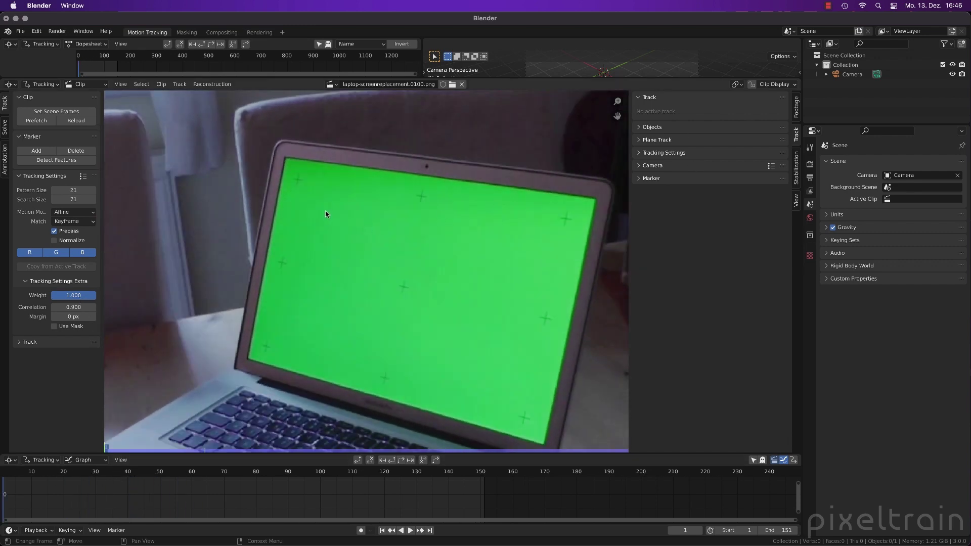
pyautogui.scroll(1, 326, 213)
pyautogui.moveTo(326, 212); pyautogui.dragTo(225, 131, button='middle')
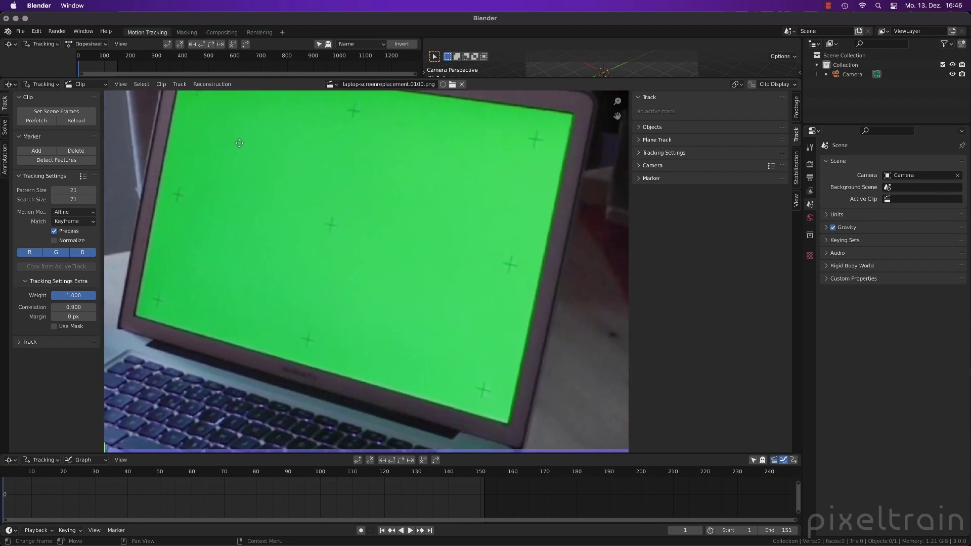
pyautogui.keyDown('ctrl'); pyautogui.click(332, 225); pyautogui.keyUp('ctrl')
pyautogui.press('s')
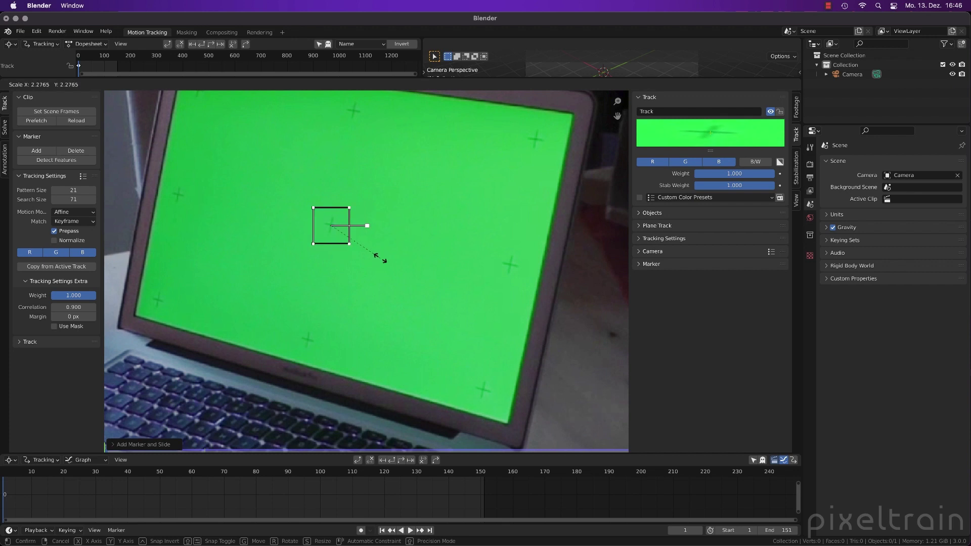
pyautogui.click(364, 224)
# - Enlarge the track preview to examine the centre cross and narrow the sidebar slightly
pyautogui.moveTo(742, 150); pyautogui.dragTo(729, 262)
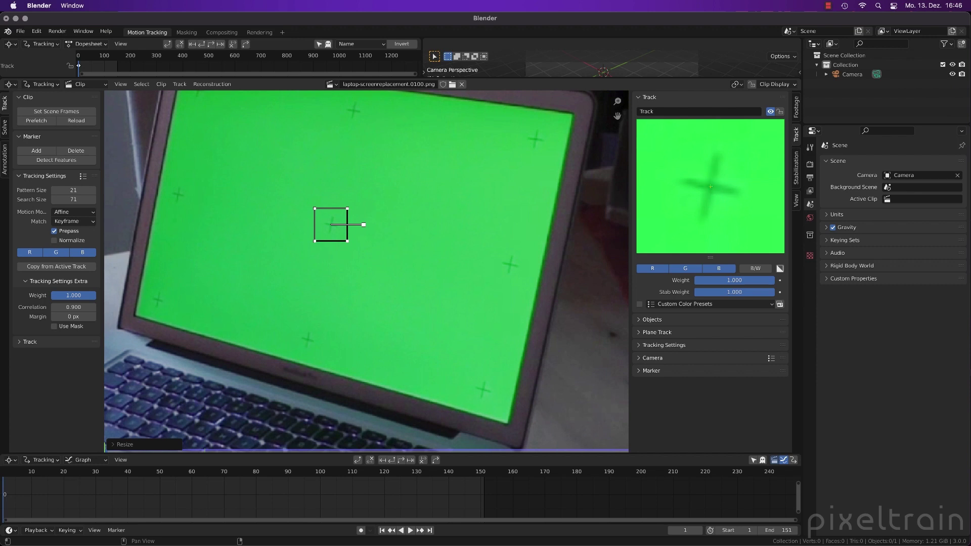
pyautogui.moveTo(710, 186)
pyautogui.mouseDown()
pyautogui.moveTo(687, 182)
pyautogui.moveTo(735, 203)
pyautogui.mouseUp()
pyautogui.moveTo(710, 255)
pyautogui.mouseDown()
pyautogui.moveTo(716, 212)
pyautogui.moveTo(716, 228)
pyautogui.mouseUp()
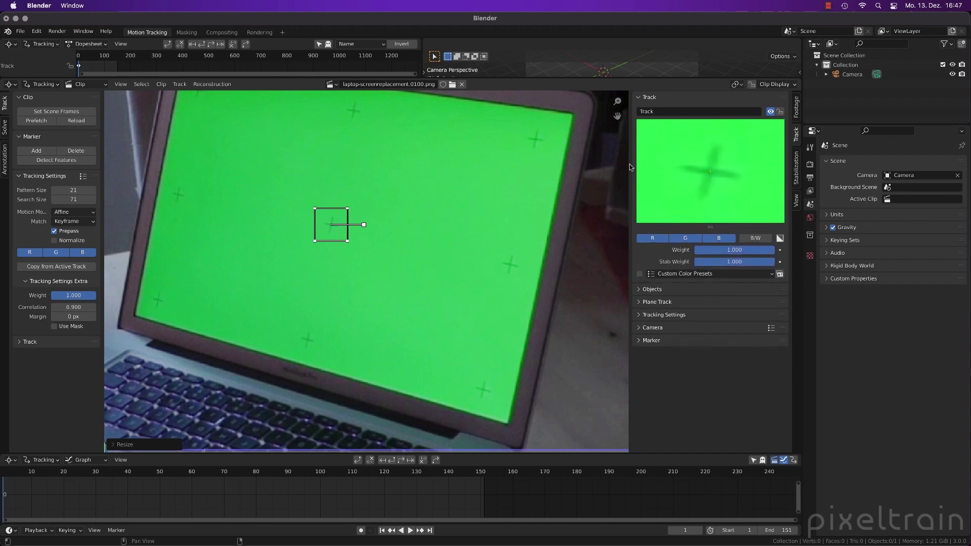
pyautogui.moveTo(627, 165); pyautogui.dragTo(645, 165)
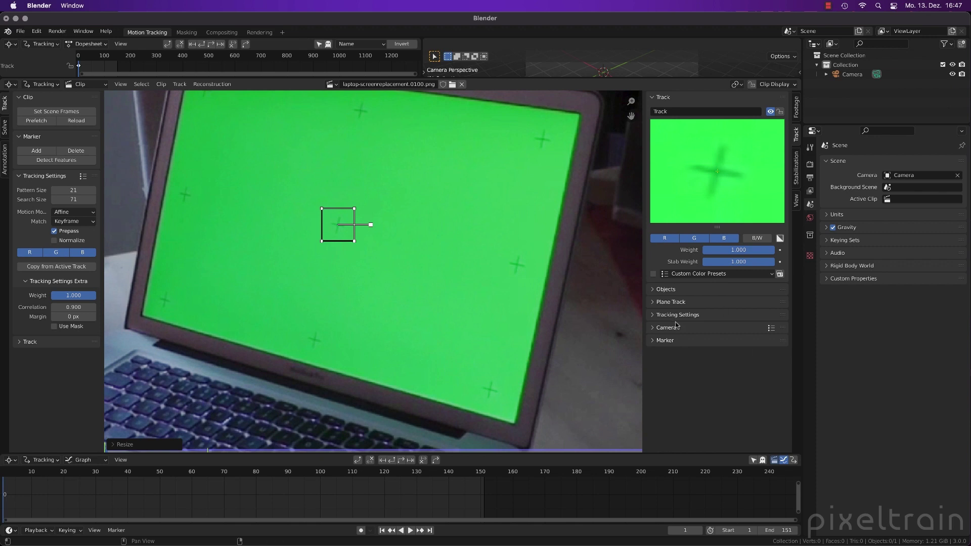
# - Enable Normalize in the track's own tracking settings and set its tracking speed to Realtime
pyautogui.click(692, 316)
pyautogui.click(726, 359)
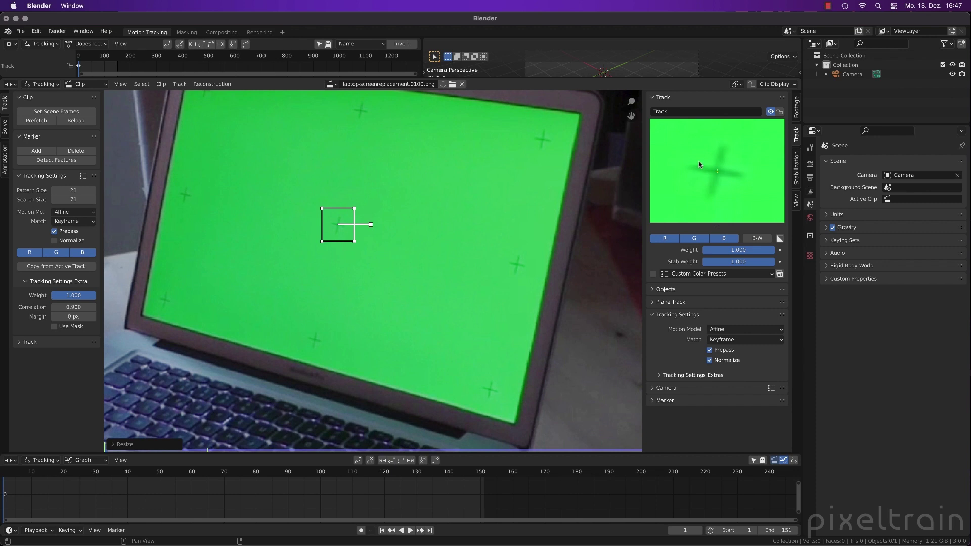
pyautogui.click(659, 375)
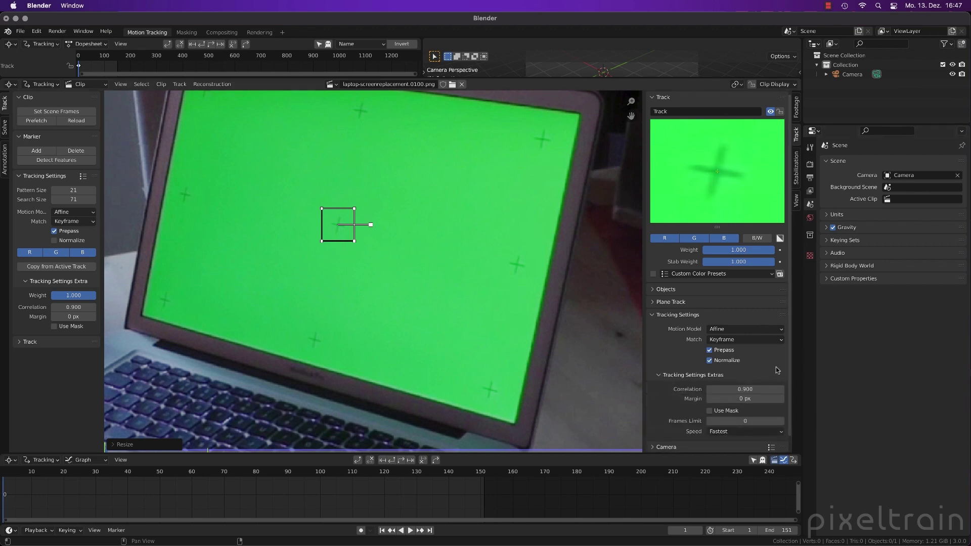
pyautogui.scroll(-1, 777, 370)
pyautogui.click(745, 419)
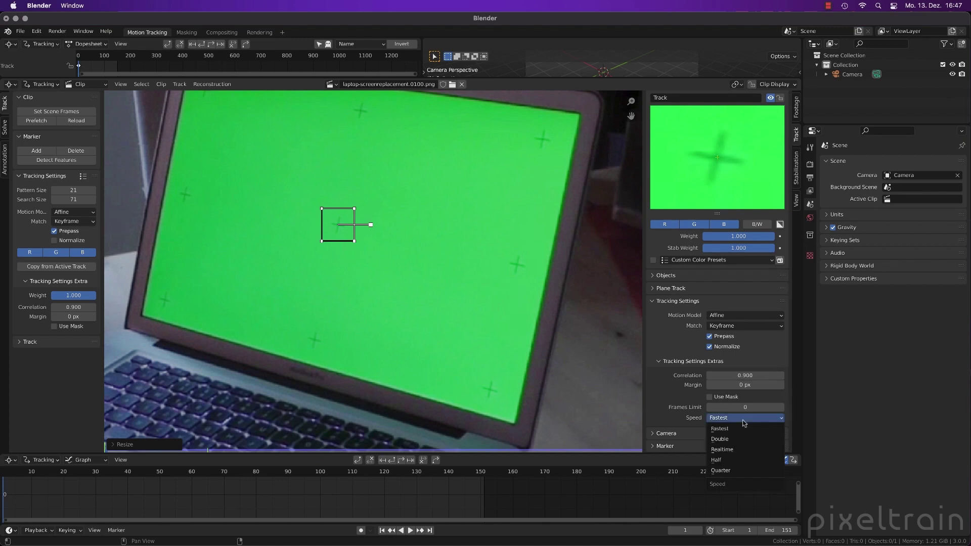
pyautogui.click(734, 449)
# - Set the frames limit to 15 and track the marker forward in repeated cycles from frame 1
pyautogui.click(745, 407)
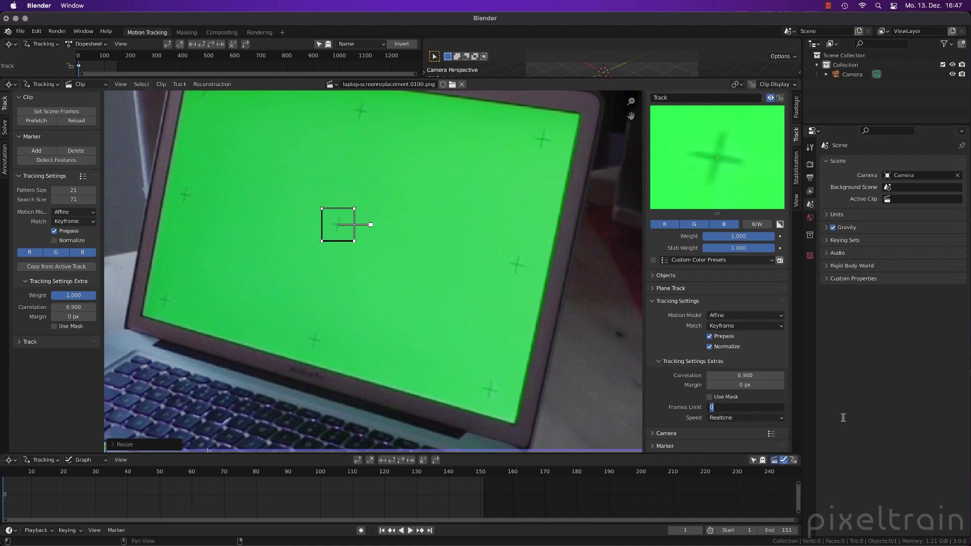
pyautogui.write('15')
pyautogui.press('Return')
pyautogui.hotkey('ctrl', 't')
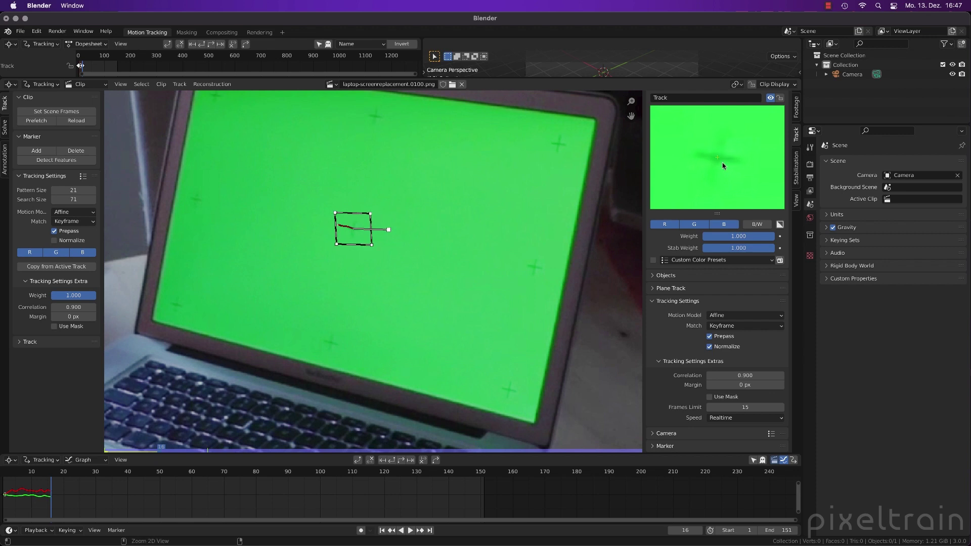
pyautogui.hotkey('ctrl', 't')
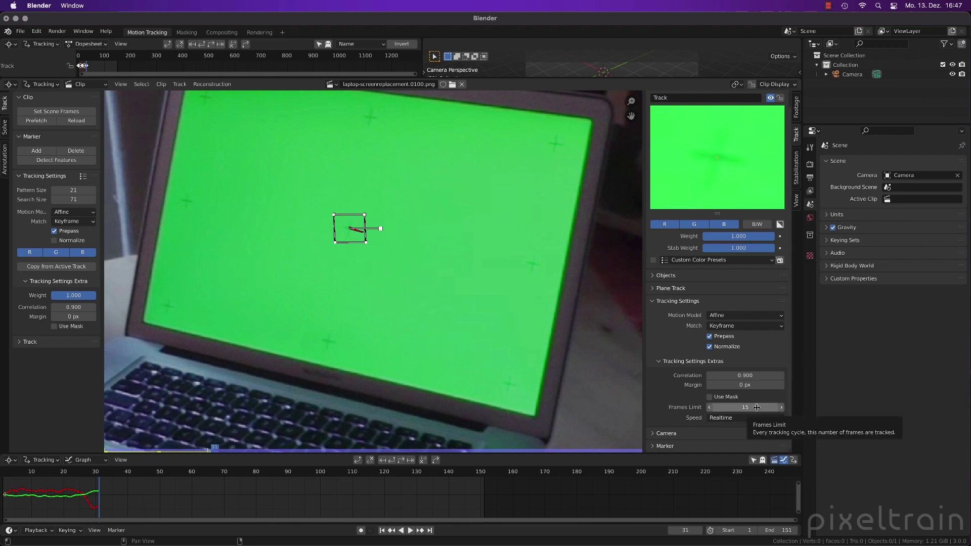
pyautogui.hotkey('ctrl', 't')
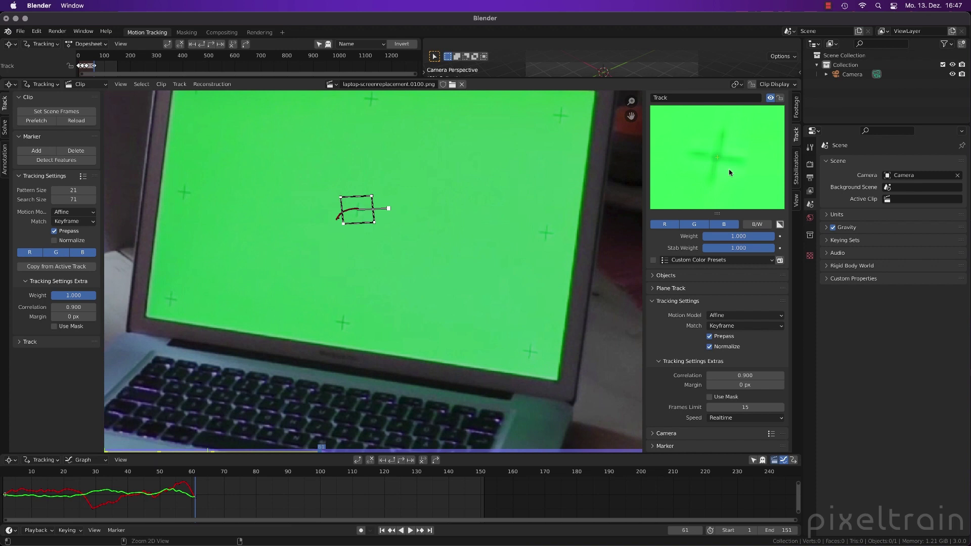
pyautogui.hotkey('ctrl', 't')
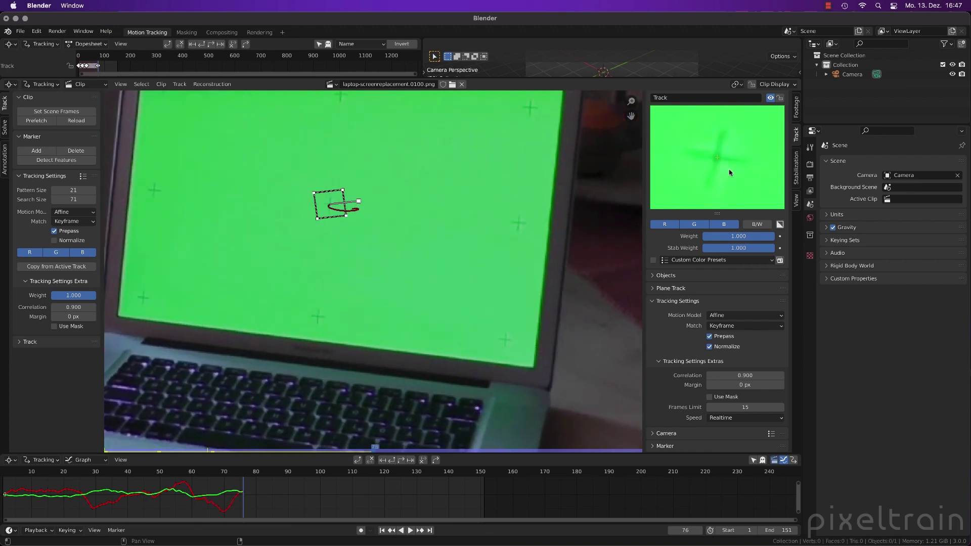
pyautogui.hotkey('ctrl', 't')
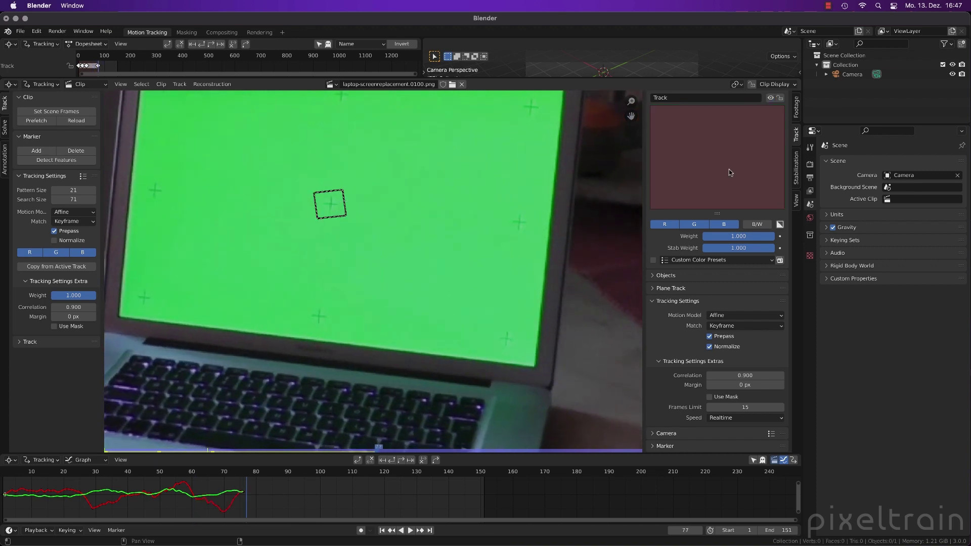
# - Go back to frame 76 and track the marker forward one frame at a time to frame 84
pyautogui.moveTo(250, 475); pyautogui.dragTo(244, 479)
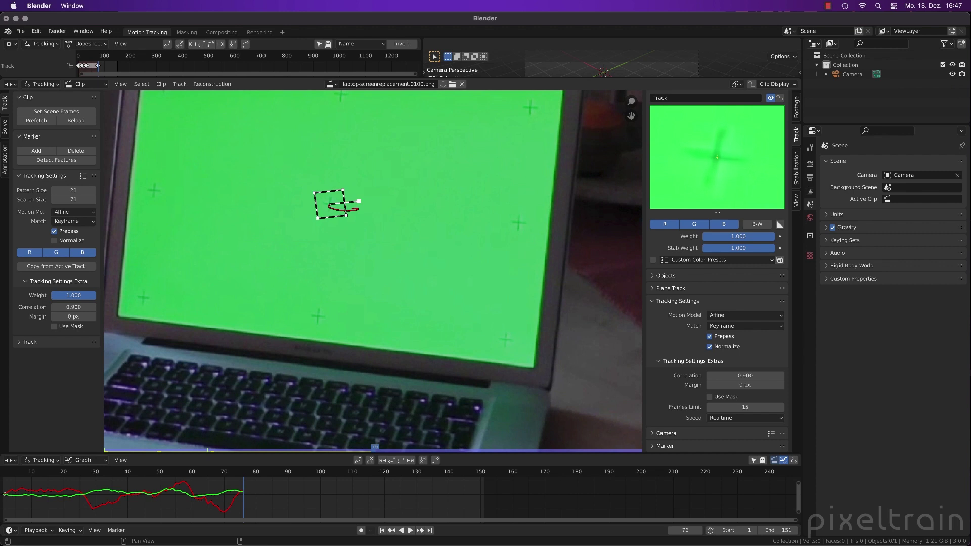
pyautogui.hotkey('alt', 'Right')
pyautogui.hotkey('alt', 'Right')
pyautogui.hotkey('alt', 'Right')
pyautogui.hotkey('alt', 'Right')
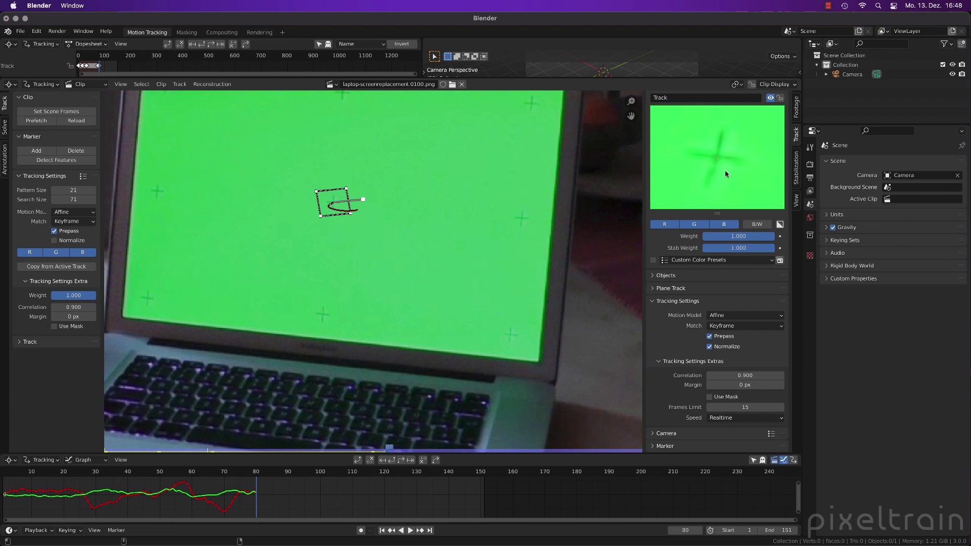
pyautogui.hotkey('alt', 'Right')
pyautogui.hotkey('alt', 'Right')
pyautogui.hotkey('alt', 'Right')
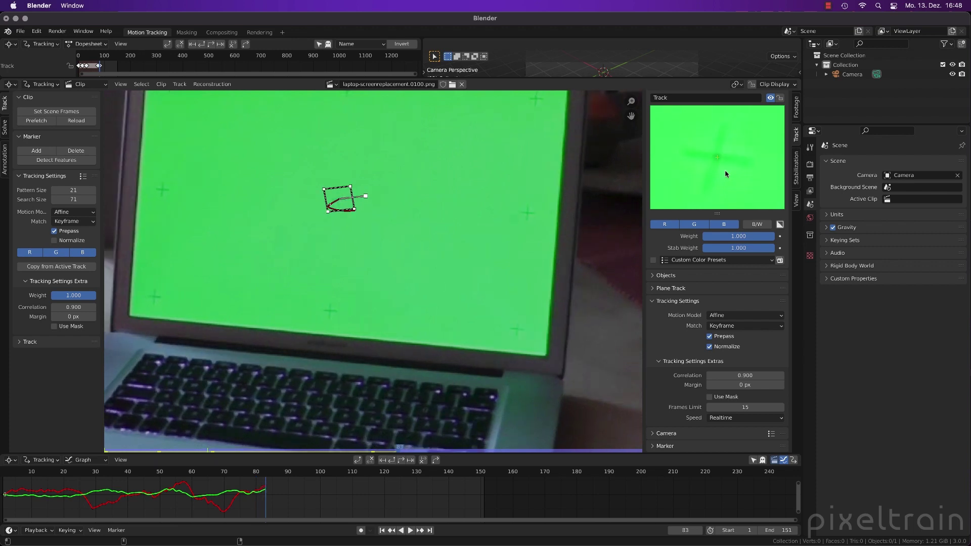
pyautogui.hotkey('alt', 'Right')
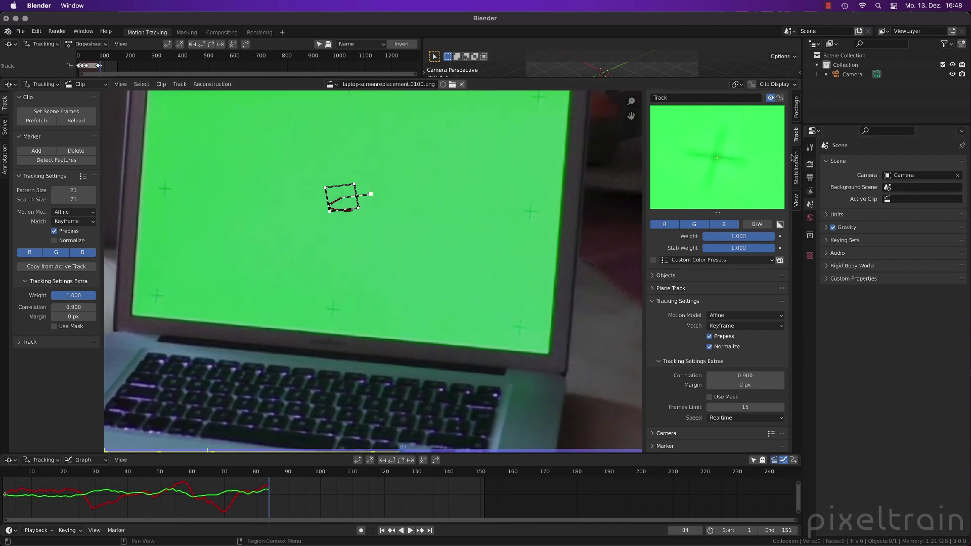
pyautogui.moveTo(744, 161); pyautogui.dragTo(748, 160)
# - Return to frame 1, reset the frames limit to 0 and clear the tracked path after this frame
pyautogui.hotkey('shift', 'Left')
pyautogui.click(782, 407)
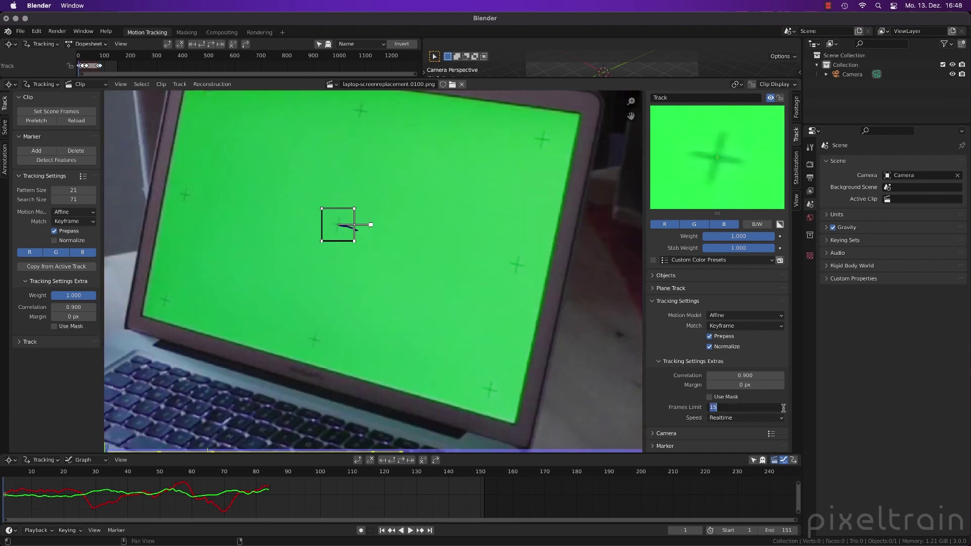
pyautogui.write('0')
pyautogui.press('Return')
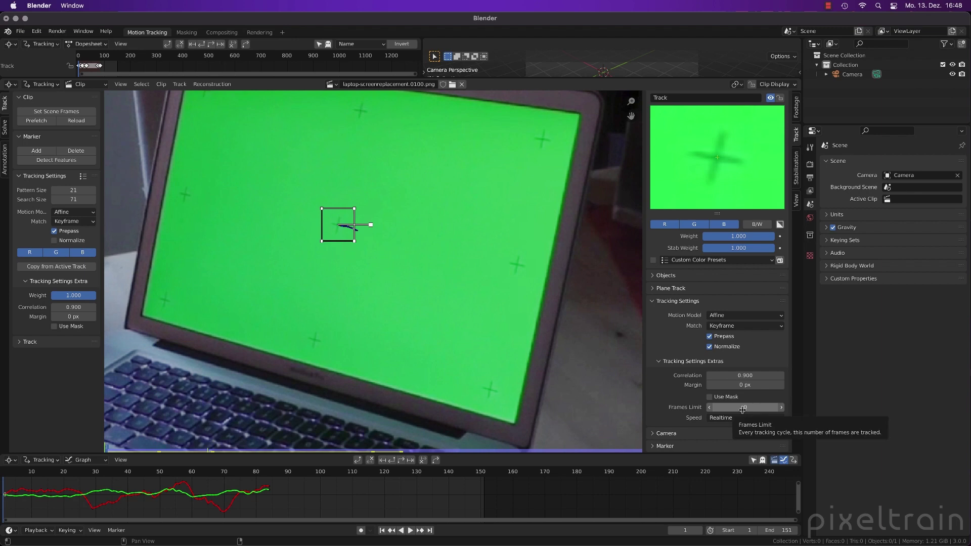
pyautogui.click(423, 461)
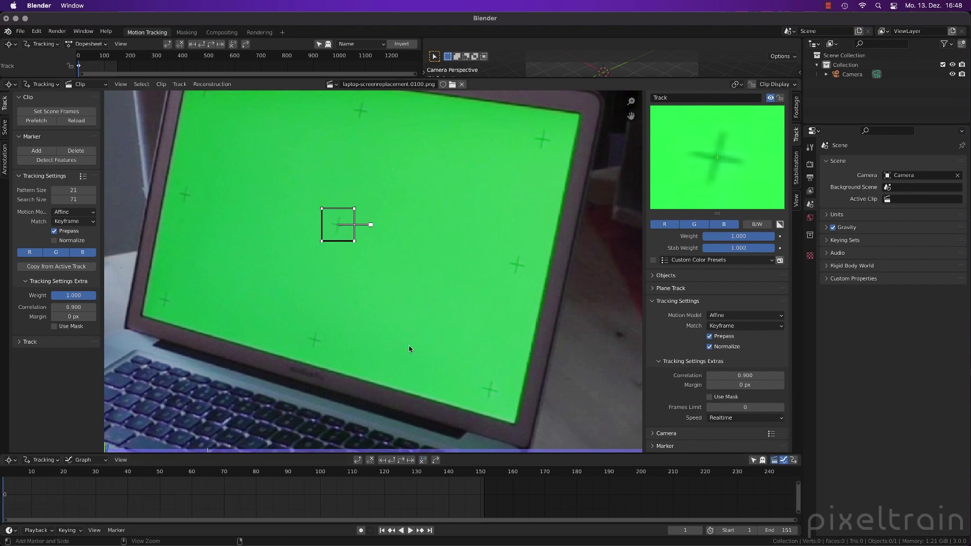
# - Track the marker forward from frame 1, inspect it at frame 48 and return to the first frame
pyautogui.hotkey('ctrl', 't')
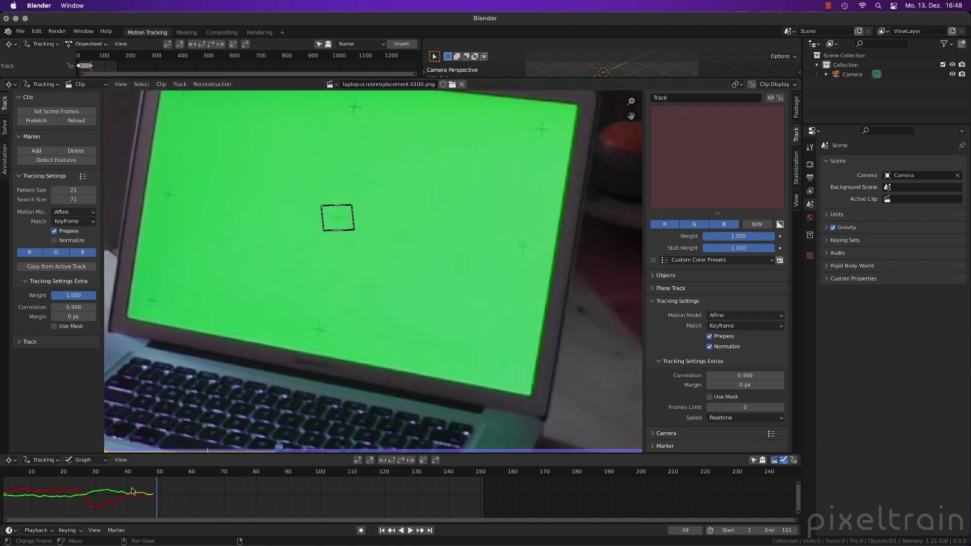
pyautogui.moveTo(157, 475); pyautogui.dragTo(152, 476)
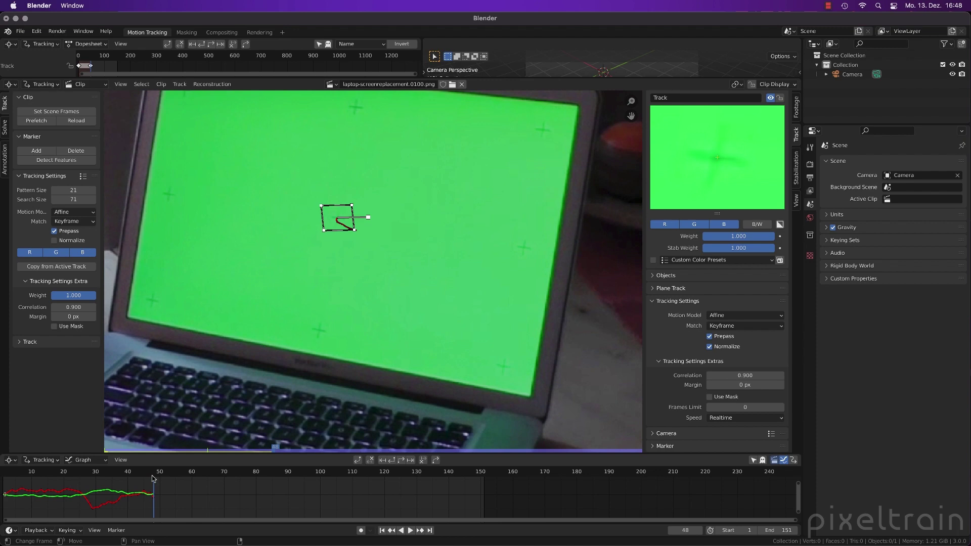
pyautogui.hotkey('shift', 'Left')
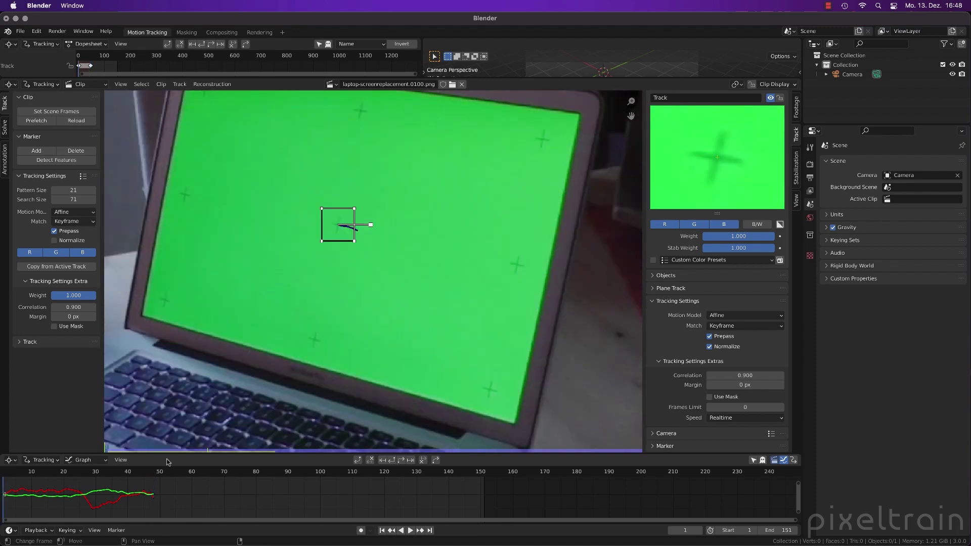
# - Show the track preview in black and white and toggle its red, green and blue channels to compare the cross's contrast
pyautogui.scroll(-1, 328, 325)
pyautogui.moveTo(327, 319); pyautogui.dragTo(336, 330, button='middle')
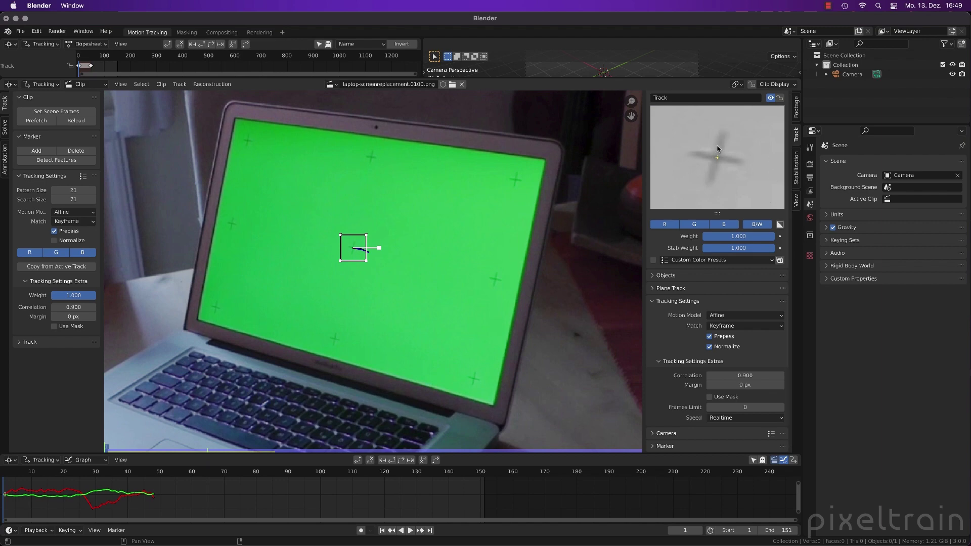
pyautogui.click(717, 227)
pyautogui.click(695, 226)
pyautogui.click(674, 228)
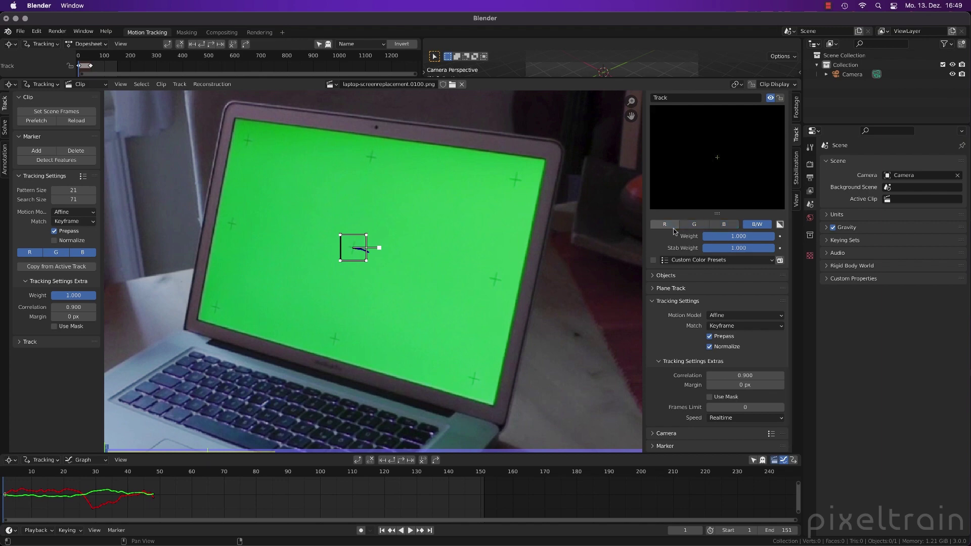
pyautogui.click(675, 228)
pyautogui.click(694, 225)
pyautogui.click(664, 224)
pyautogui.click(724, 226)
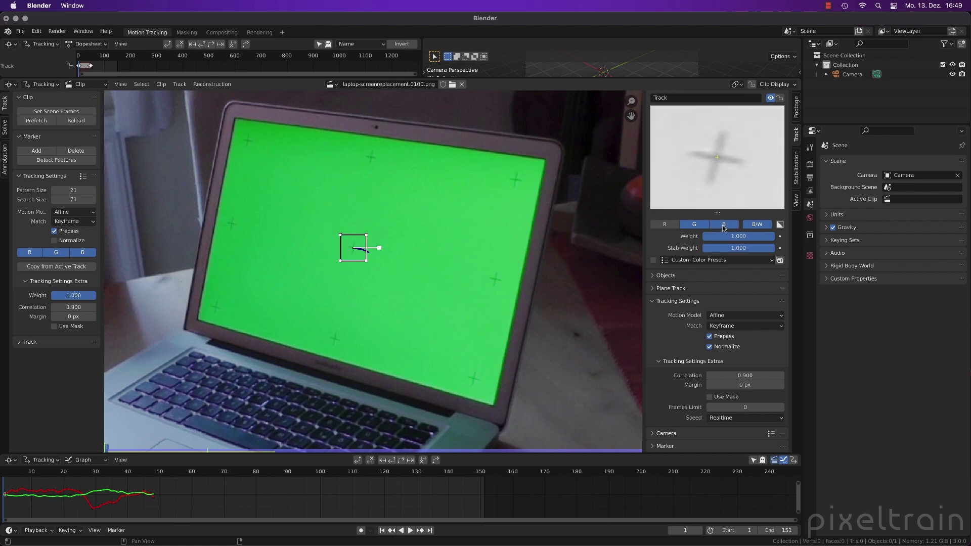
# - Compare more channel combinations in the track preview, including red with green, and restore full colour with all three channels on
pyautogui.click(694, 225)
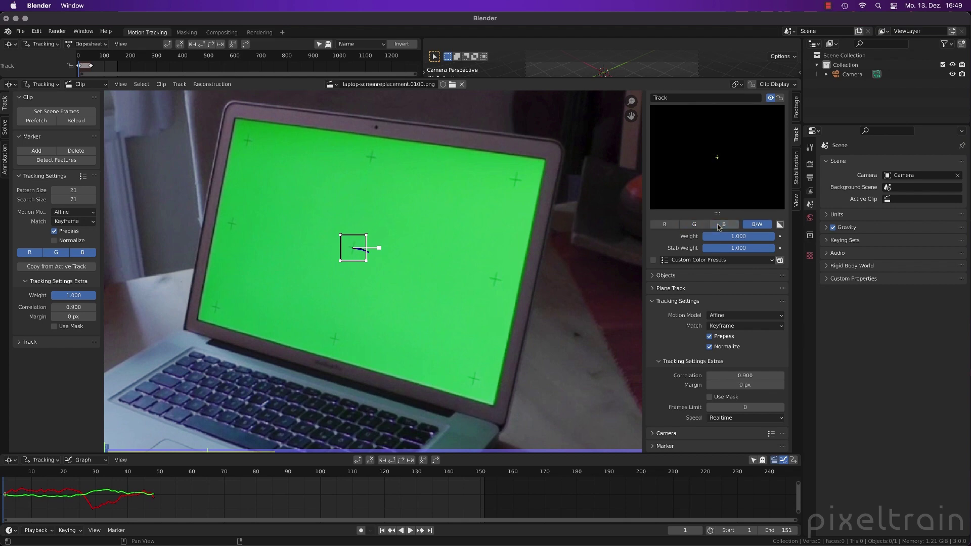
pyautogui.click(664, 225)
pyautogui.click(693, 225)
pyautogui.click(731, 226)
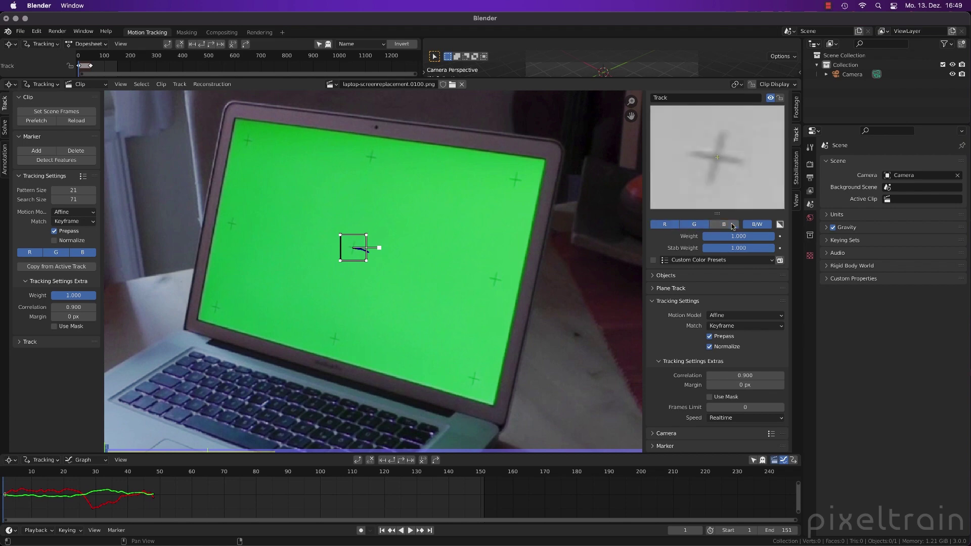
pyautogui.click(703, 225)
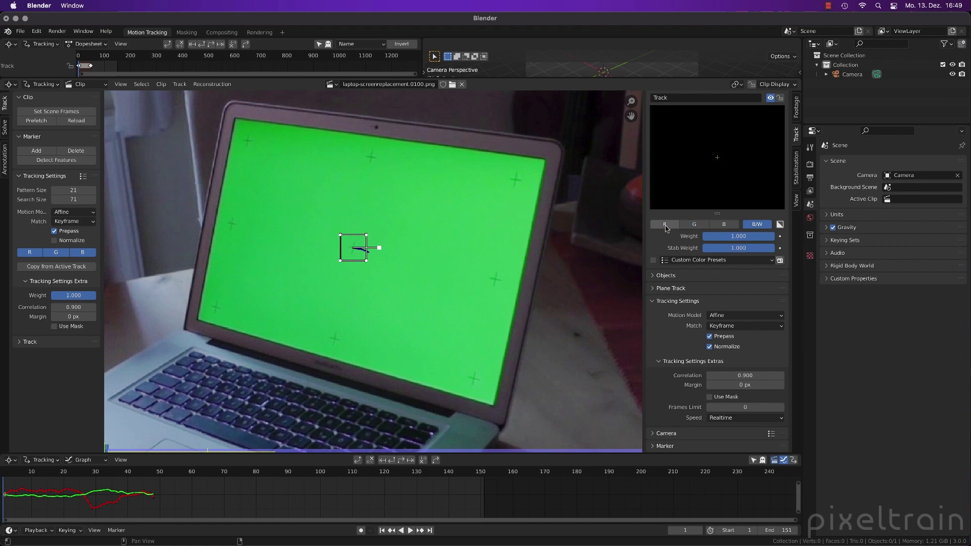
pyautogui.click(698, 225)
pyautogui.click(717, 225)
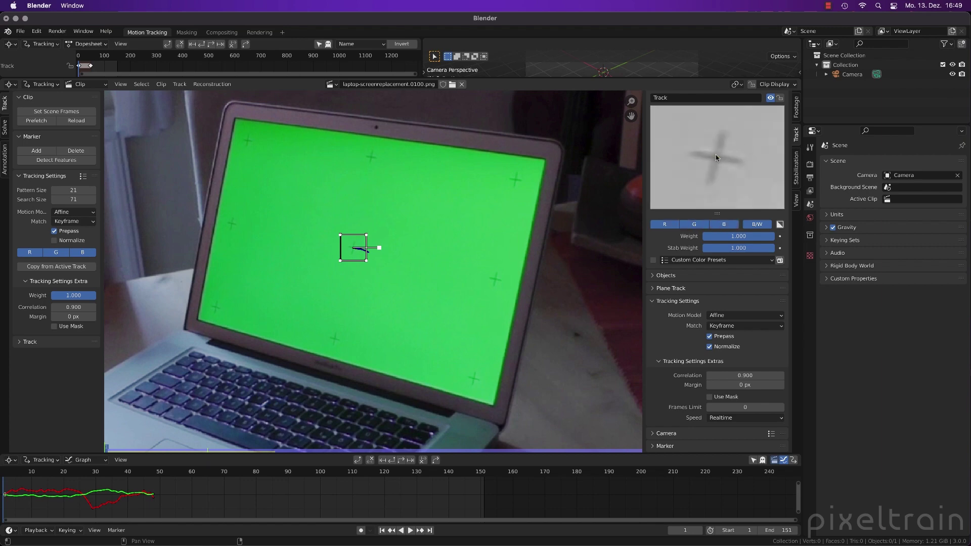
pyautogui.click(758, 225)
# - Switch off the colour channels in the clip display one after another and show the clip with the red channel only
pyautogui.click(784, 85)
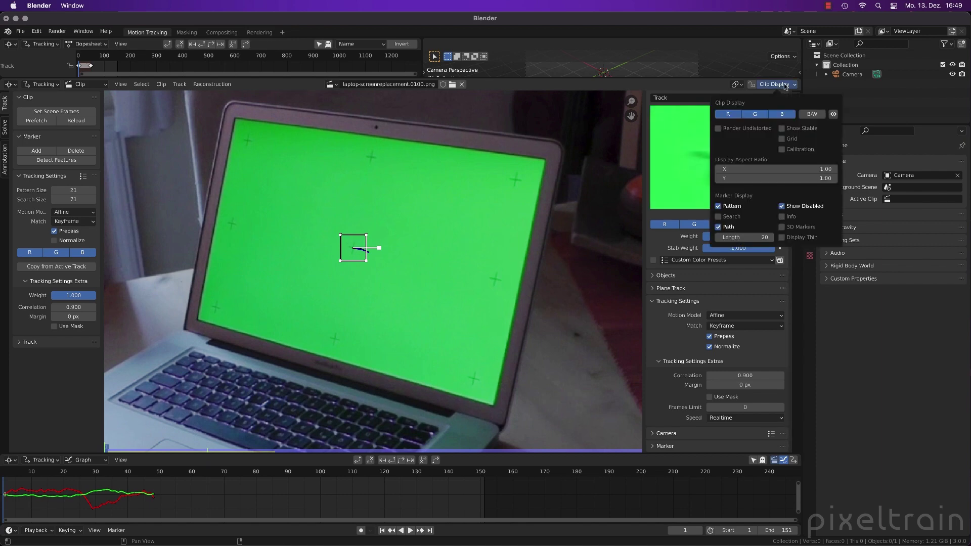
pyautogui.click(727, 114)
pyautogui.click(754, 114)
pyautogui.click(754, 114)
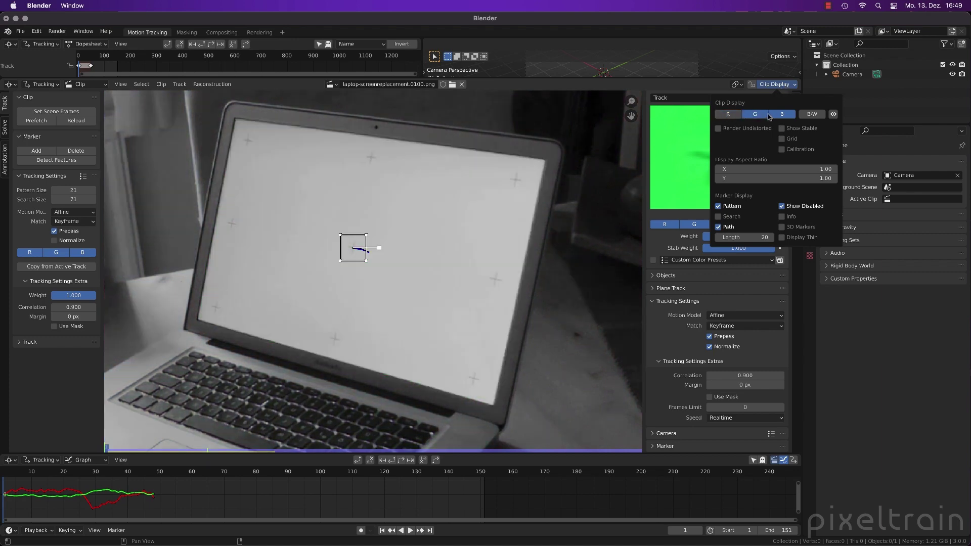
pyautogui.click(779, 115)
pyautogui.click(755, 115)
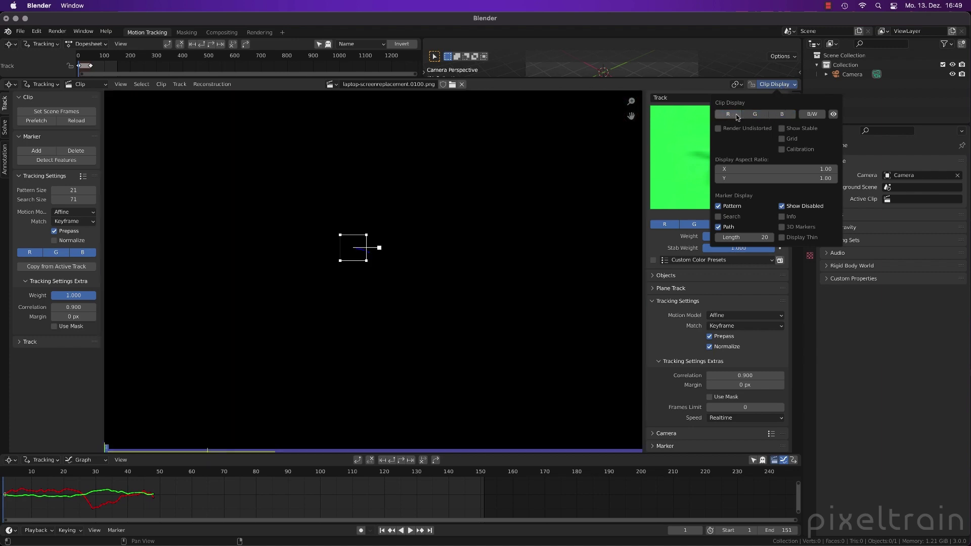
pyautogui.click(733, 115)
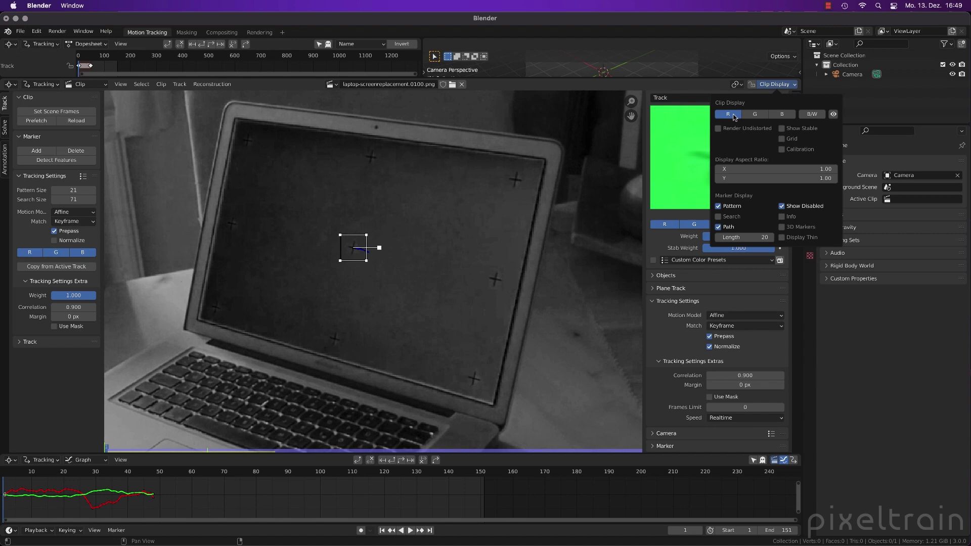
# - Alternate the clip display between the green channel alone and the red channel alone to compare how clearly the crosses stand out
pyautogui.click(775, 85)
pyautogui.click(756, 115)
pyautogui.click(722, 116)
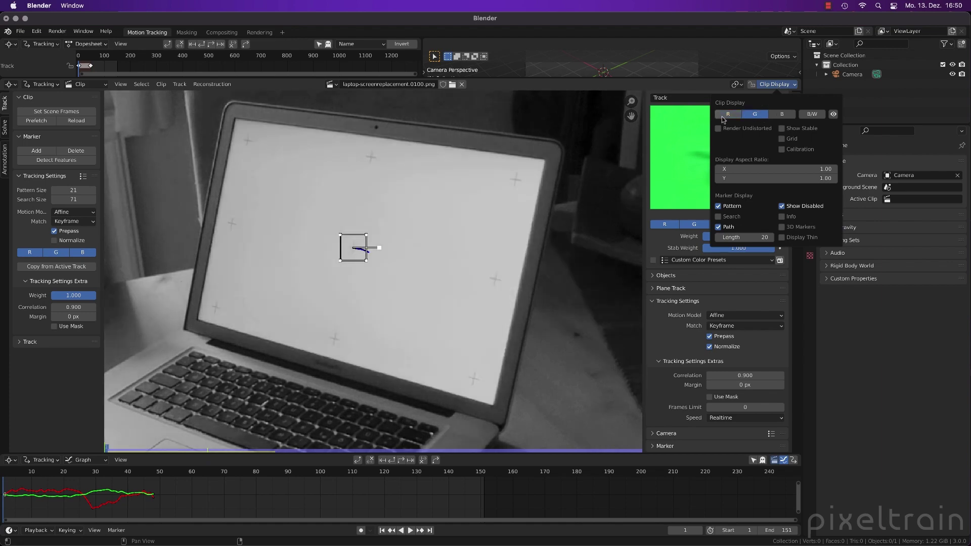
pyautogui.click(723, 116)
pyautogui.click(746, 115)
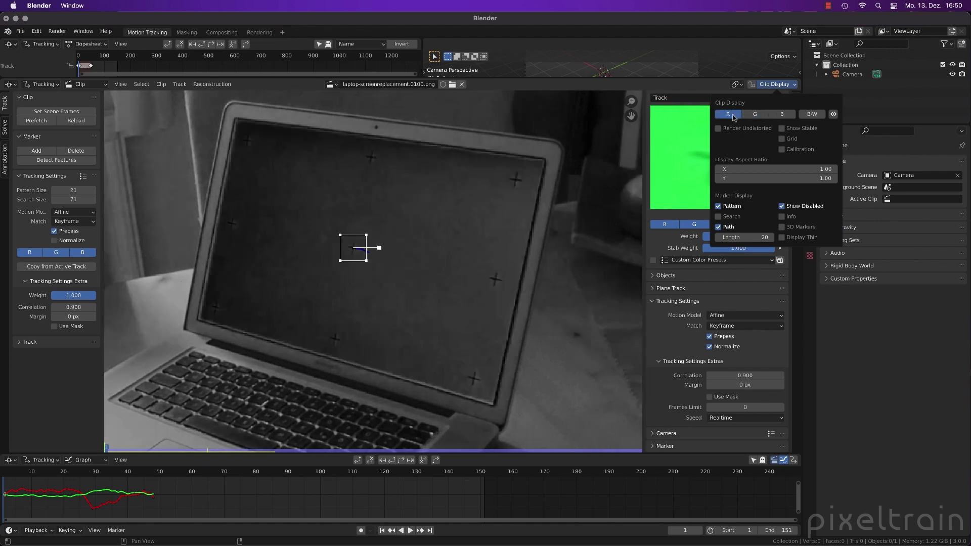
pyautogui.scroll(-2, 412, 231)
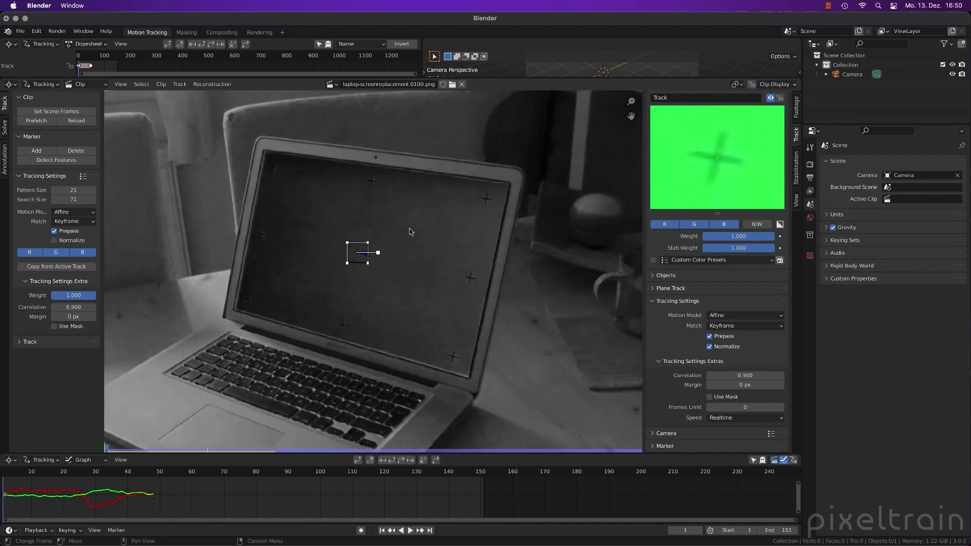
pyautogui.moveTo(411, 228)
pyautogui.mouseDown(button='middle')
pyautogui.moveTo(481, 225)
pyautogui.moveTo(517, 156)
pyautogui.moveTo(452, 206)
pyautogui.moveTo(452, 198)
pyautogui.mouseUp(button='middle')
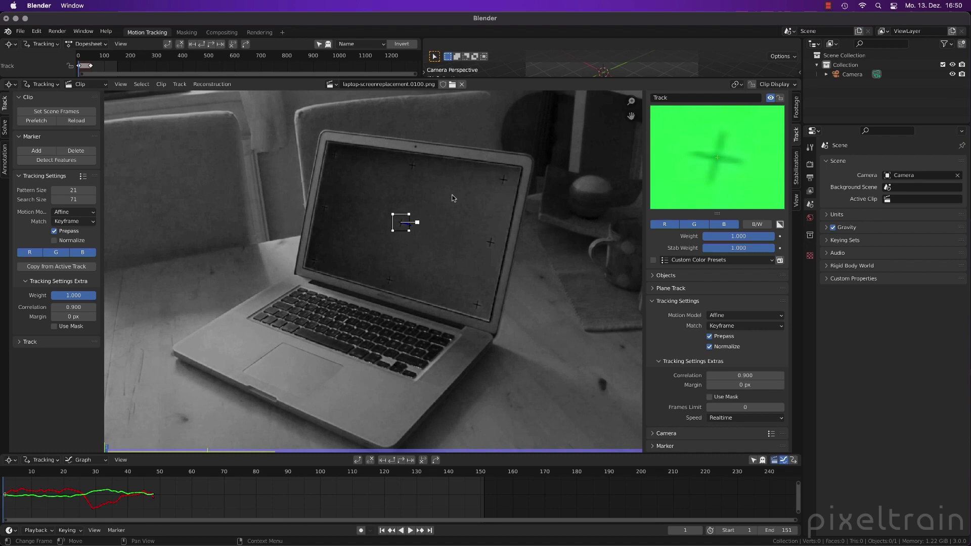
# - Show only the blue channel in the clip display and scrub to frame 60 to examine the crosses
pyautogui.click(774, 84)
pyautogui.click(782, 114)
pyautogui.click(728, 115)
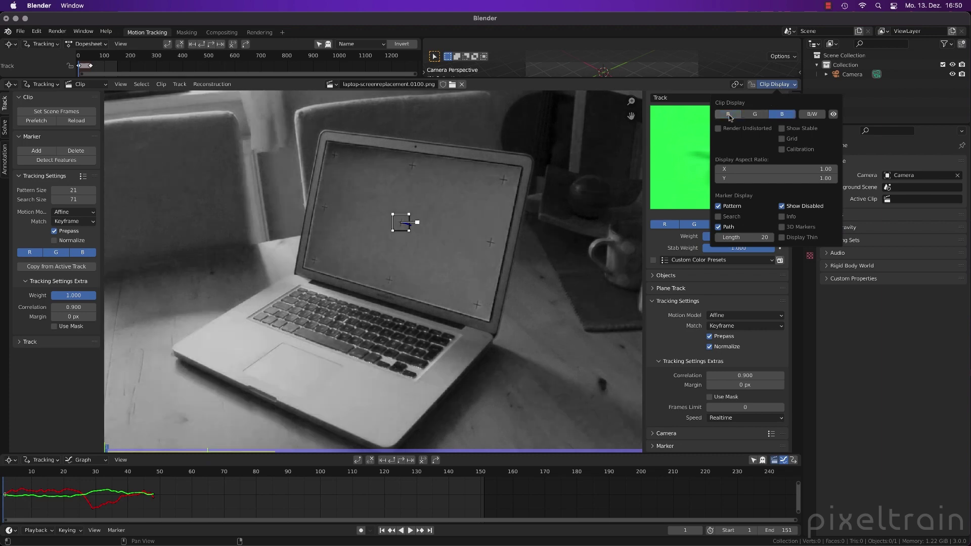
pyautogui.scroll(1, 406, 218)
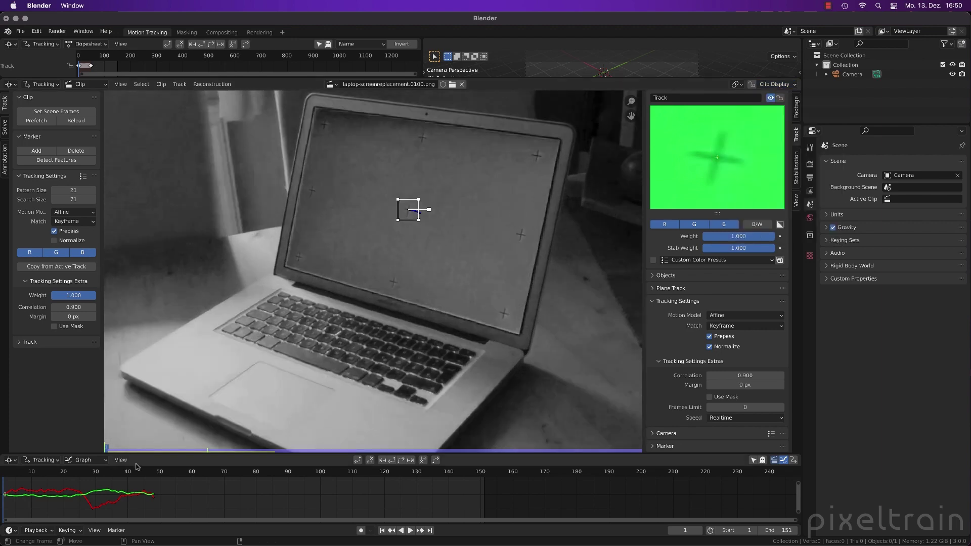
pyautogui.moveTo(139, 453); pyautogui.dragTo(318, 440)
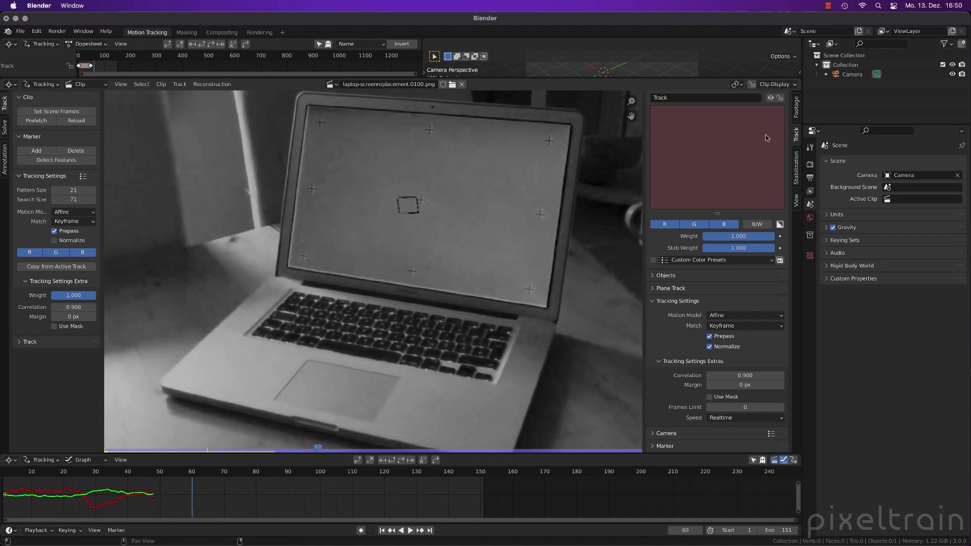
# - Turn all clip display channels back on at frame 60, and switch red off to examine the crosses in green and blue
pyautogui.click(773, 84)
pyautogui.click(727, 113)
pyautogui.click(754, 114)
pyautogui.click(782, 116)
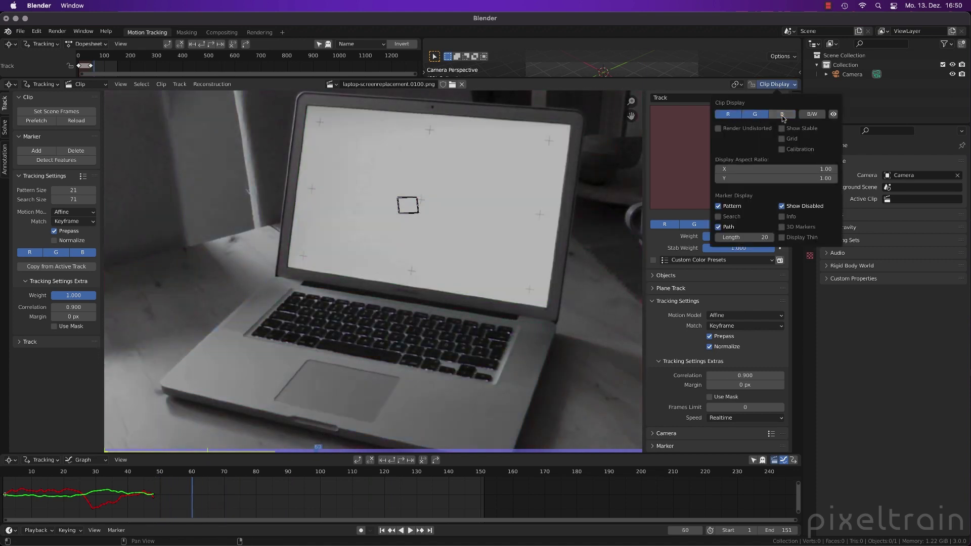
pyautogui.click(782, 115)
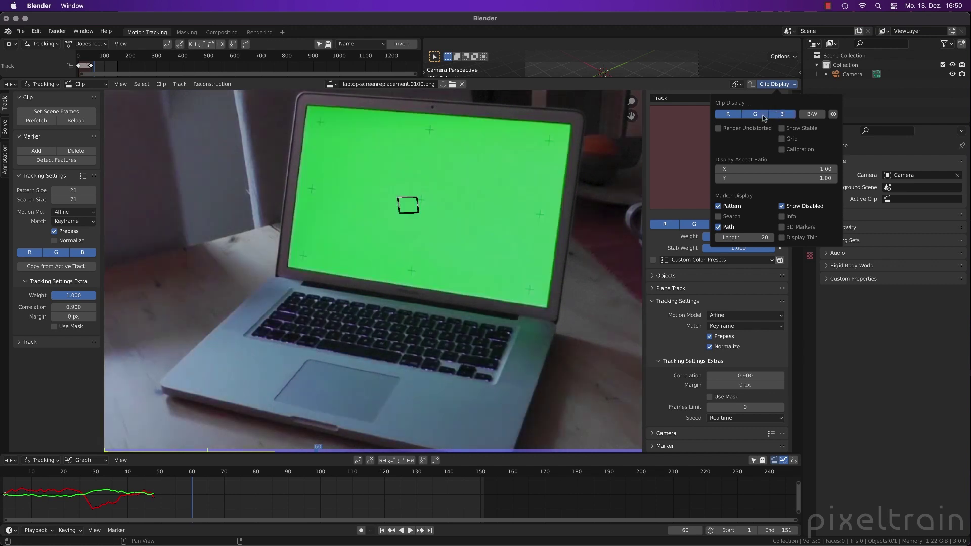
pyautogui.click(735, 116)
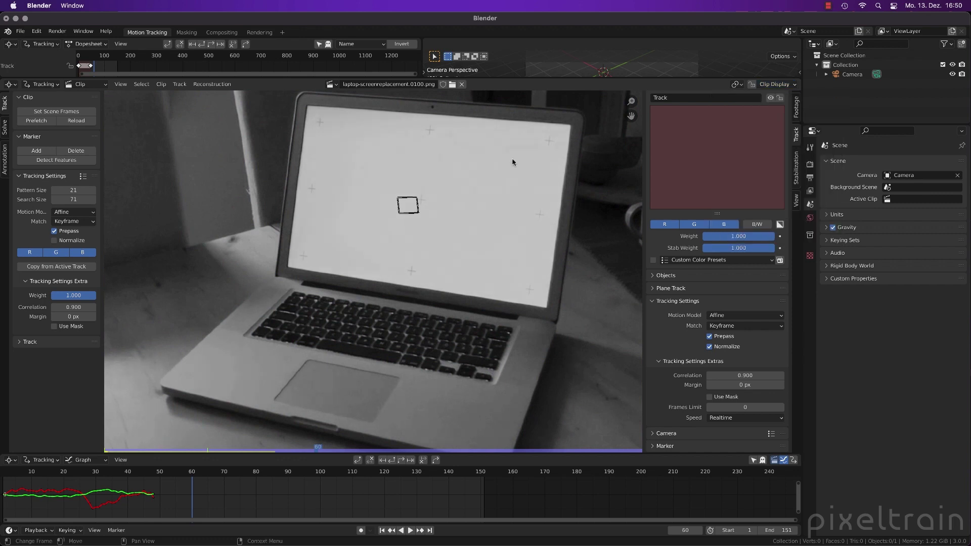
pyautogui.scroll(5, 512, 162)
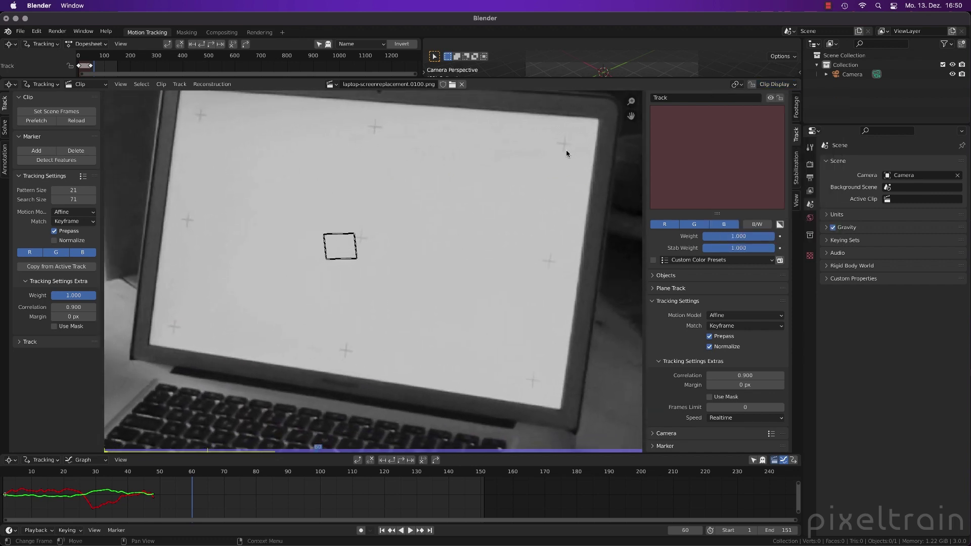
# - Set the clip display to the red and green channels only and scrub to frame 28
pyautogui.click(788, 87)
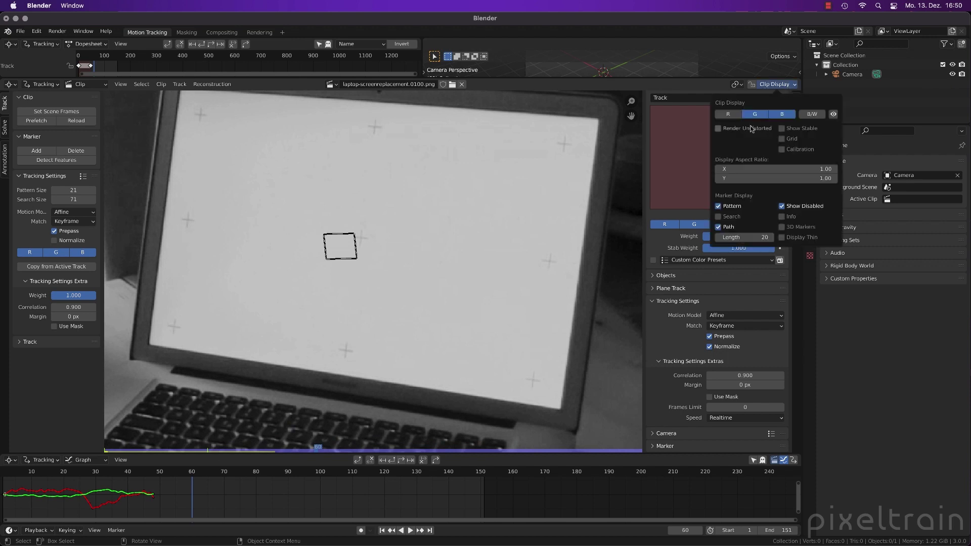
pyautogui.click(781, 115)
pyautogui.click(726, 115)
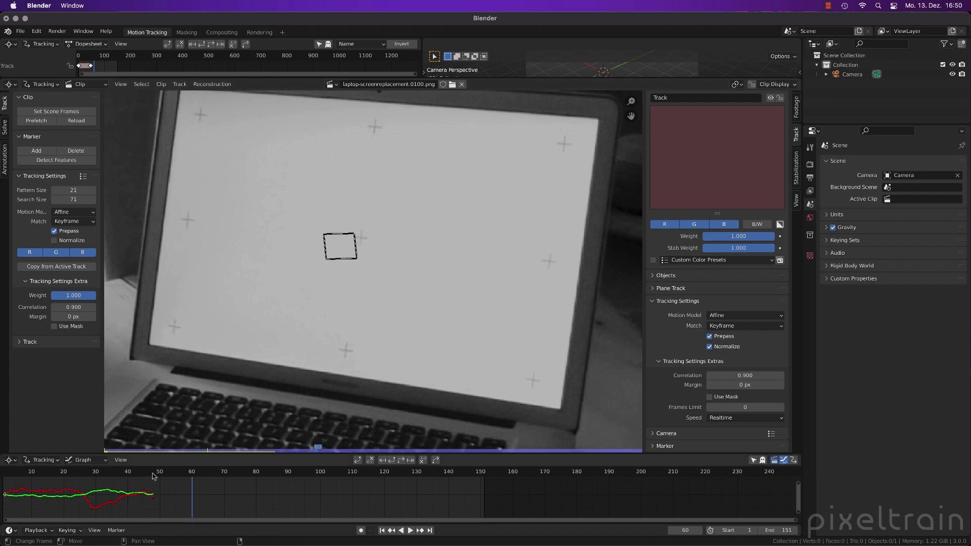
pyautogui.moveTo(131, 473); pyautogui.dragTo(88, 463)
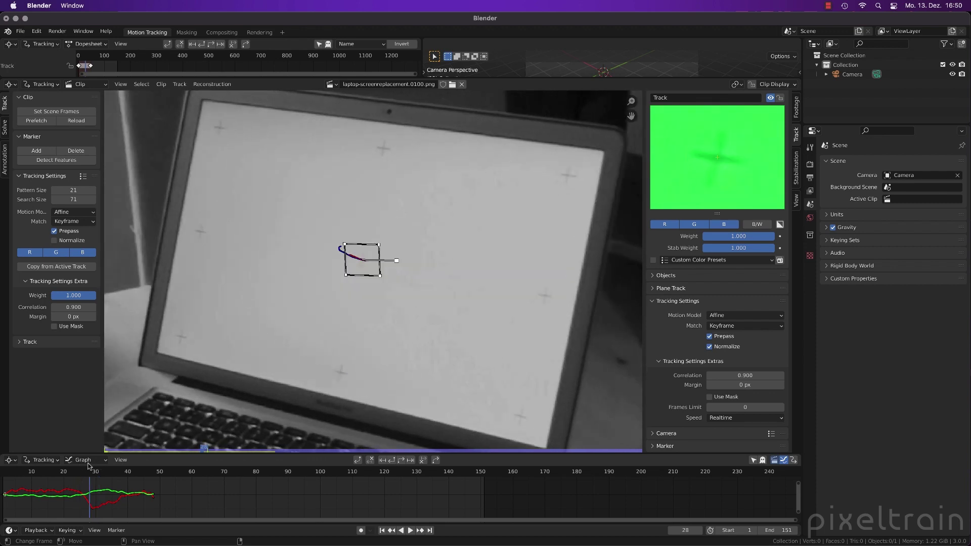
# - Disable the blue channel for the track, leaving red and green active, and return to frame 1
pyautogui.click(776, 84)
pyautogui.click(724, 225)
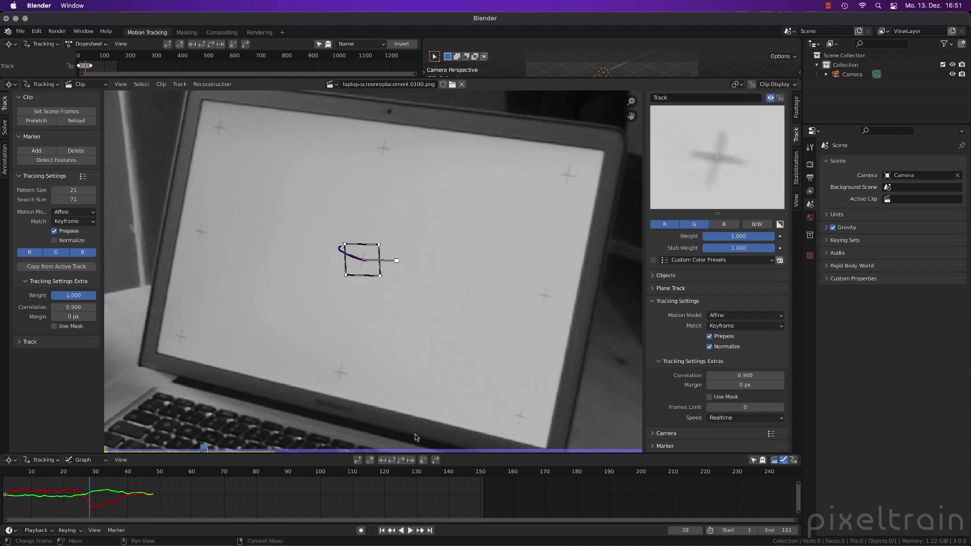
pyautogui.hotkey('shift', 'Left')
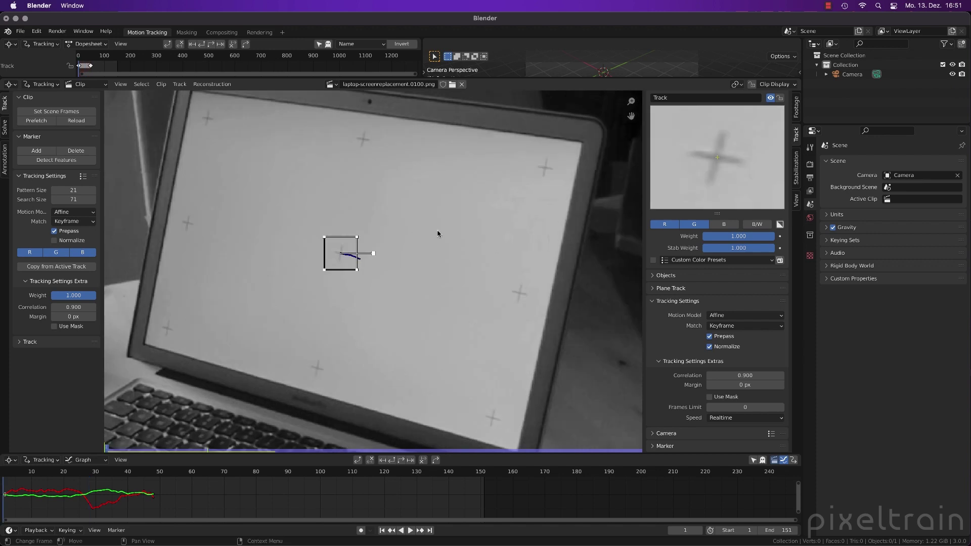
pyautogui.scroll(1, 382, 268)
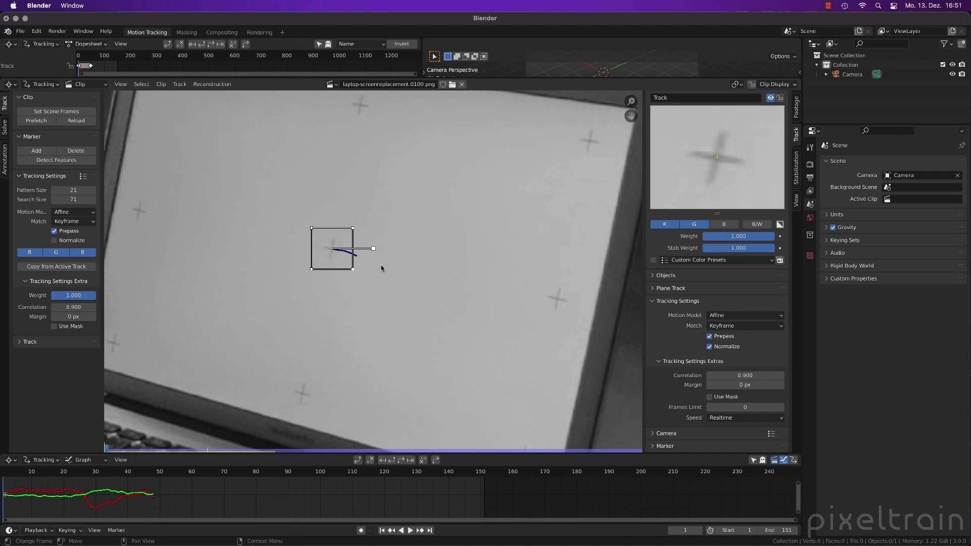
pyautogui.scroll(-2, 419, 256)
pyautogui.moveTo(419, 255)
pyautogui.mouseDown(button='middle')
pyautogui.moveTo(468, 274)
pyautogui.moveTo(448, 261)
pyautogui.mouseUp(button='middle')
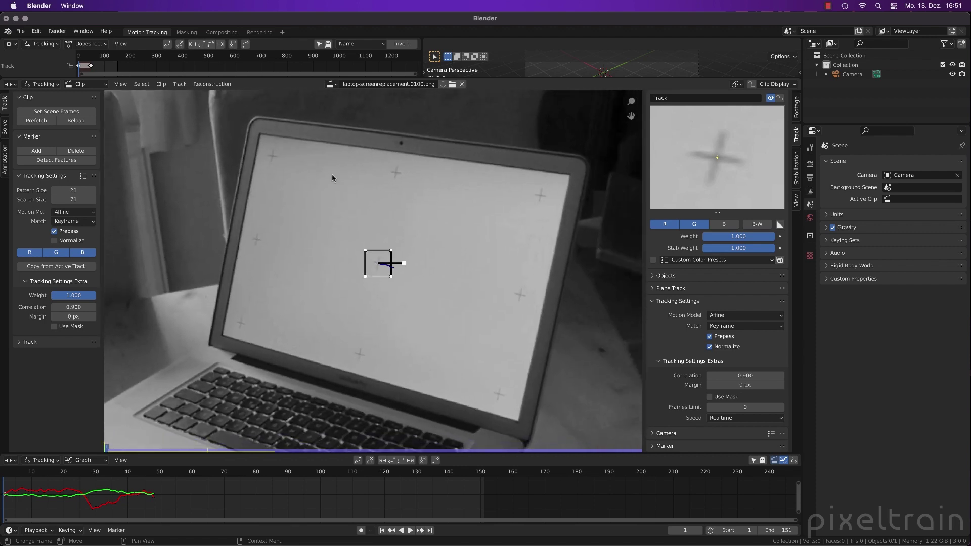
# - Start a new motion tracking file without saving the changes to the current project
pyautogui.press('super+n')
pyautogui.click(704, 386)
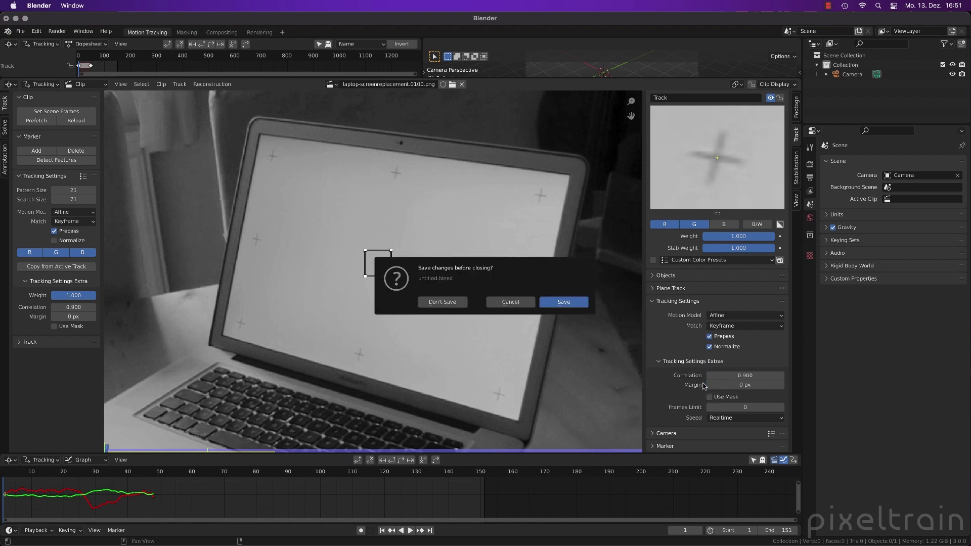
pyautogui.click(441, 305)
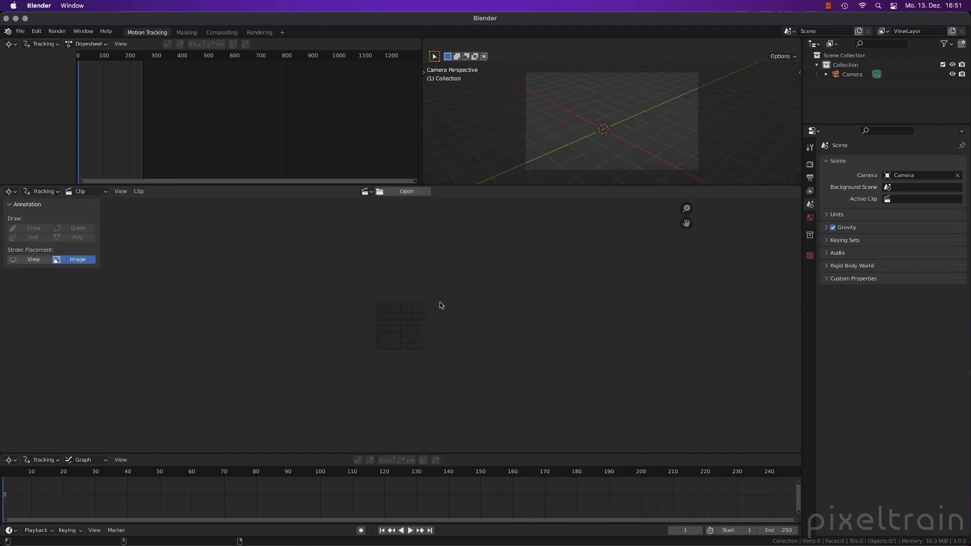
# - Load the image sequence from the seq_waldbrunnen folder as the movie clip, starting with waldbrunnen.0050.png
pyautogui.click(417, 192)
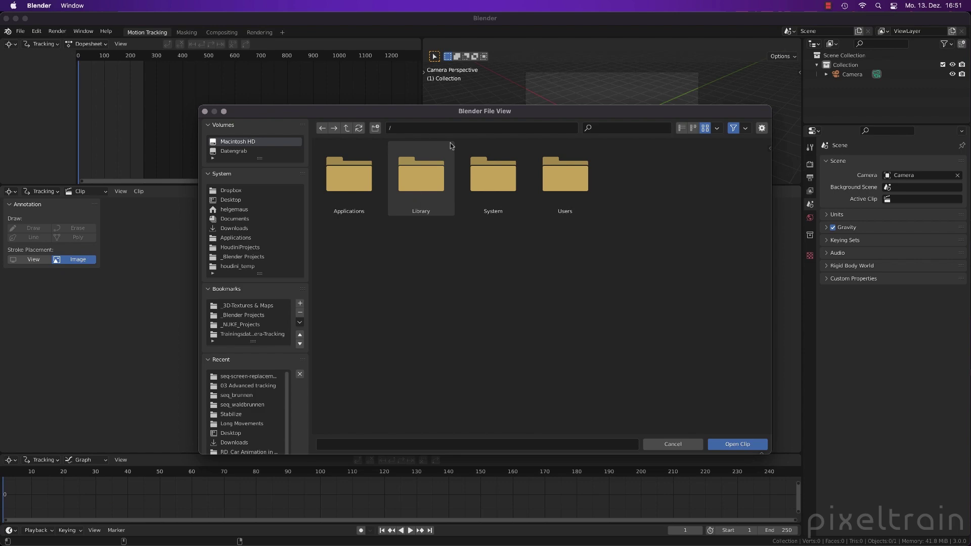
pyautogui.click(262, 387)
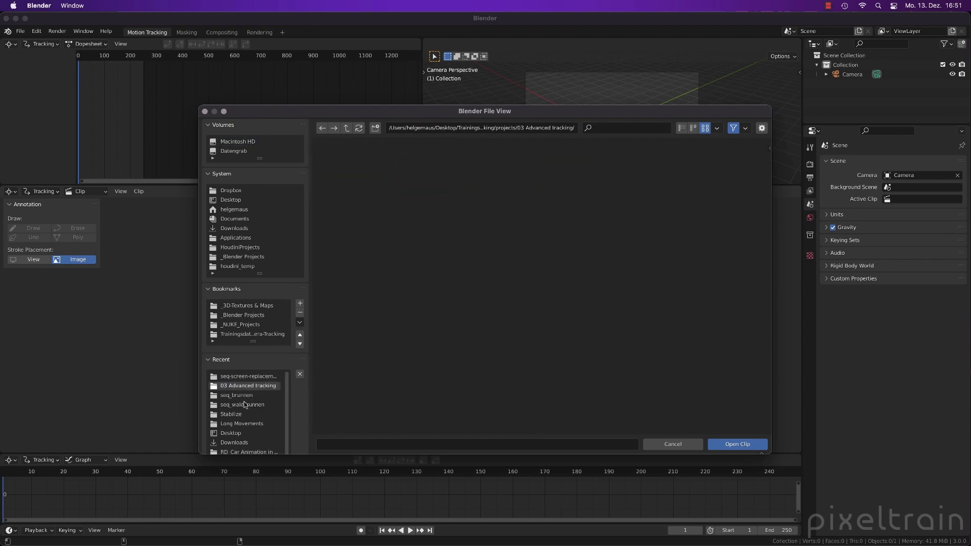
pyautogui.click(244, 403)
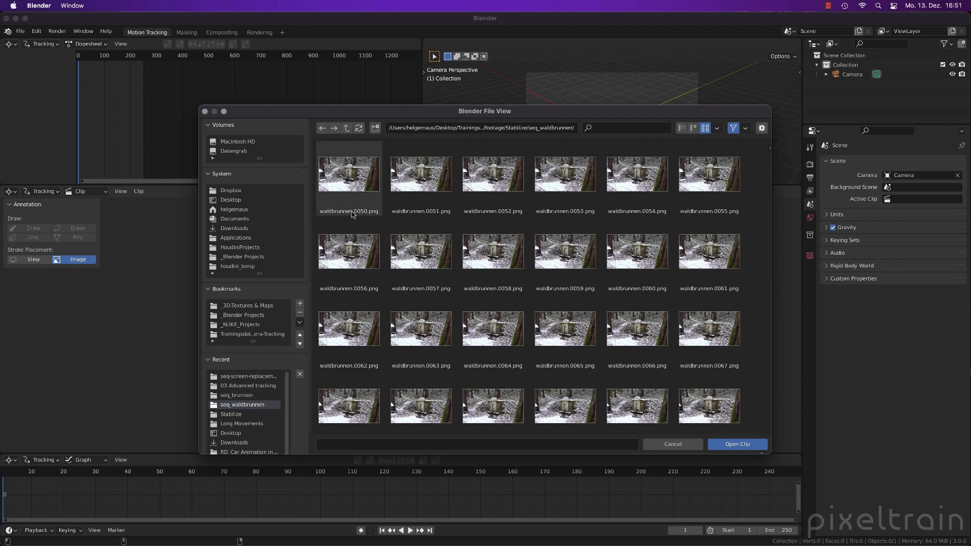
pyautogui.scroll(-3, 351, 211)
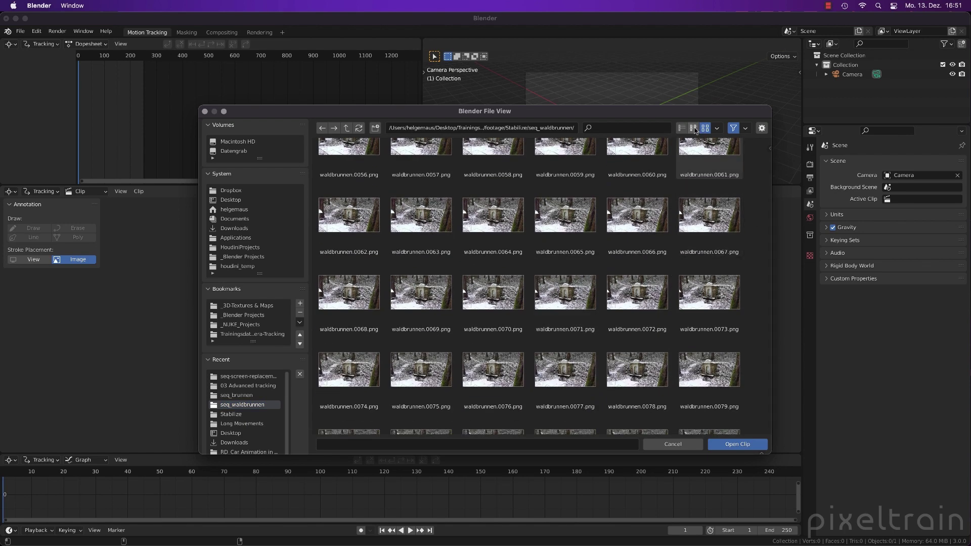
pyautogui.click(694, 128)
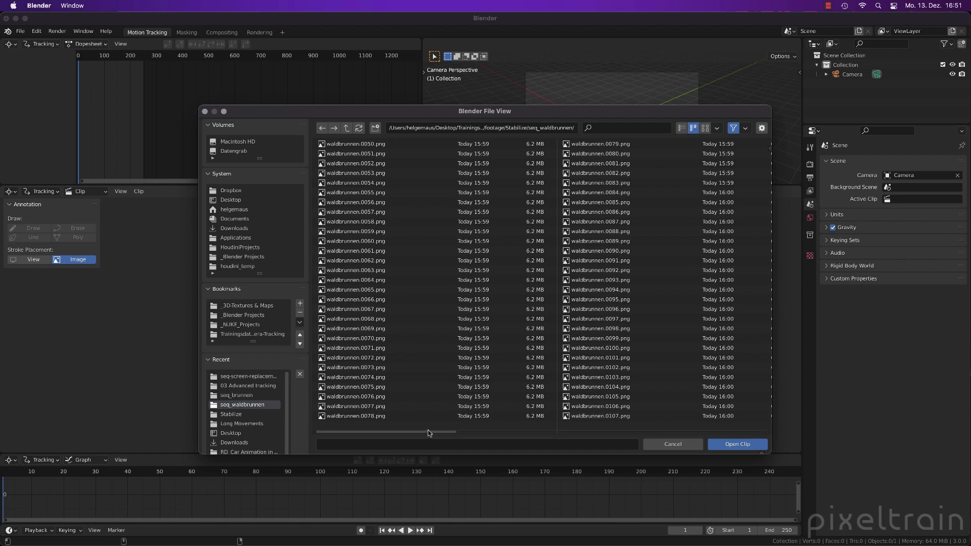
pyautogui.moveTo(427, 431); pyautogui.dragTo(725, 430)
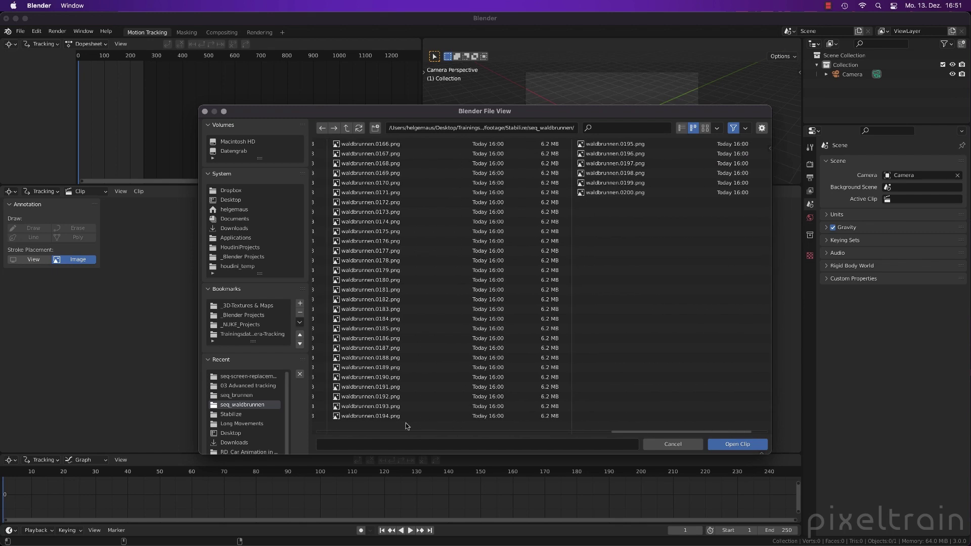
pyautogui.moveTo(407, 426); pyautogui.dragTo(313, 426)
pyautogui.doubleClick(379, 142)
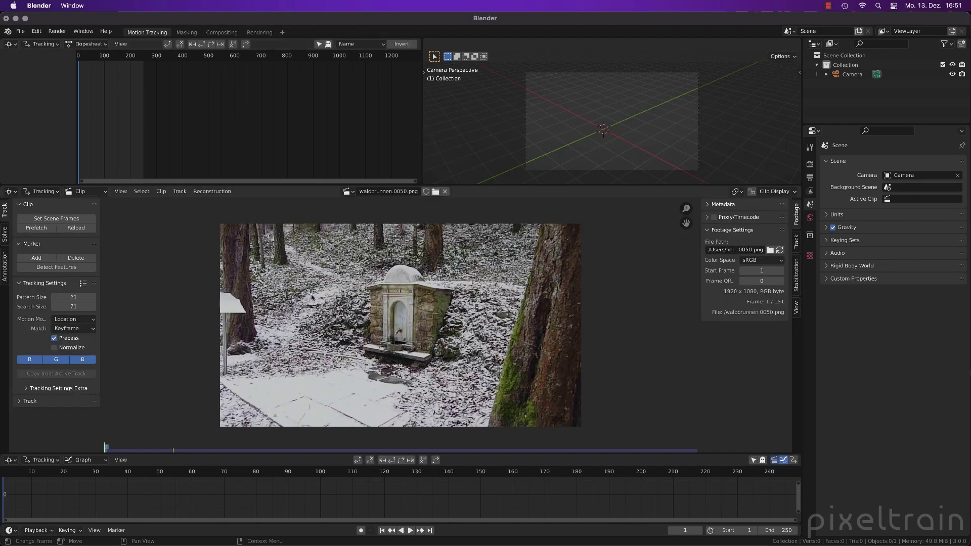
# - Enlarge the clip editor, match the scene frame range to the clip's length and prefetch its frames
pyautogui.moveTo(518, 184); pyautogui.dragTo(513, 63)
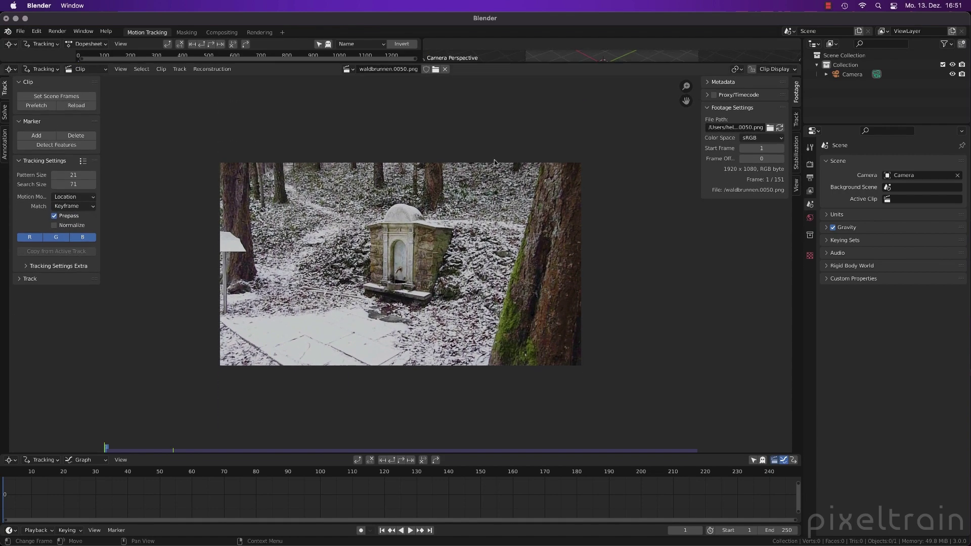
pyautogui.scroll(3, 420, 240)
pyautogui.scroll(-2, 420, 239)
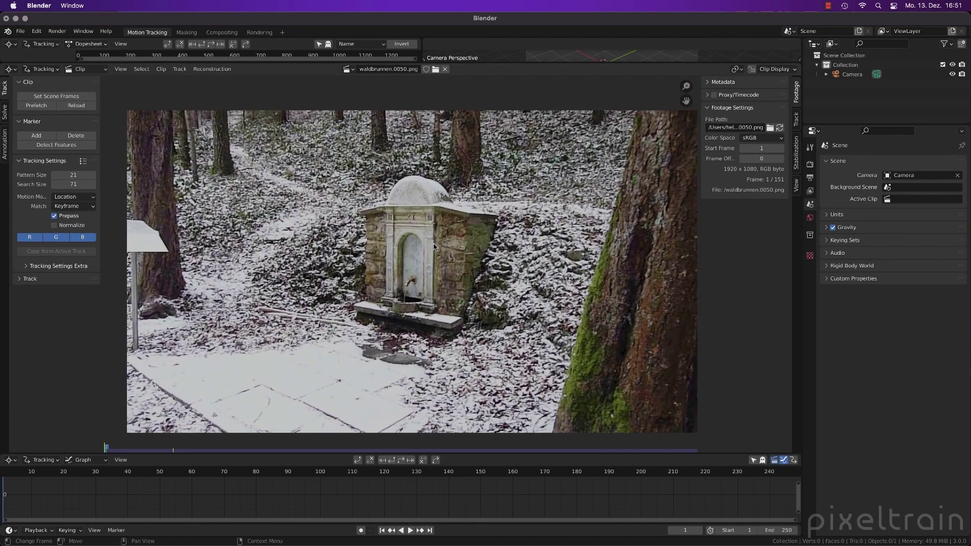
pyautogui.click(56, 96)
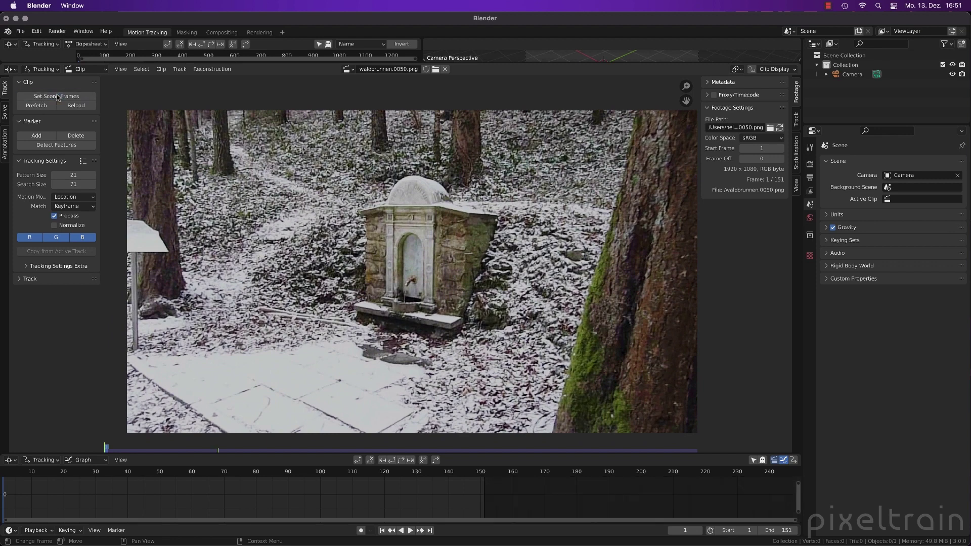
pyautogui.click(36, 105)
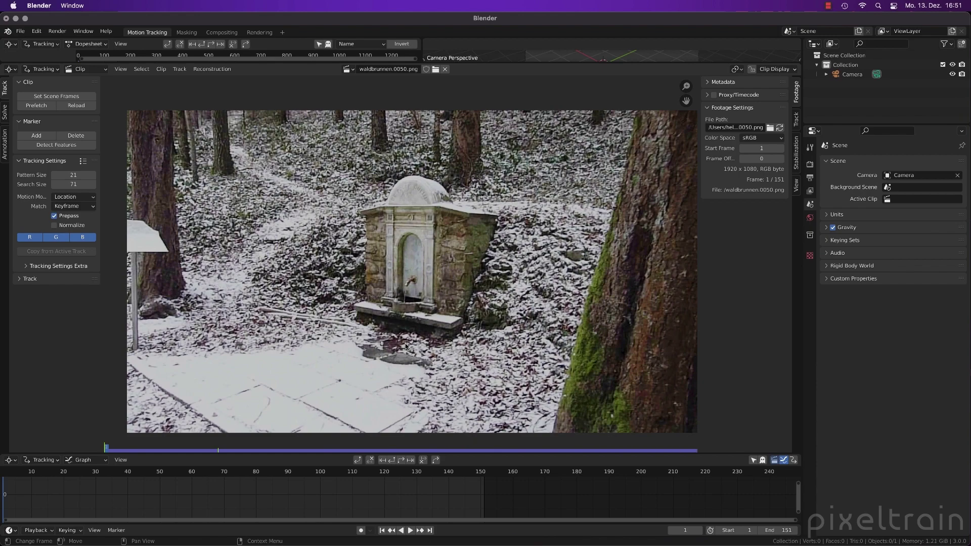
# - Play the clip and examine the fountain's spout and stonework at frames 28 and 105
pyautogui.press('space')
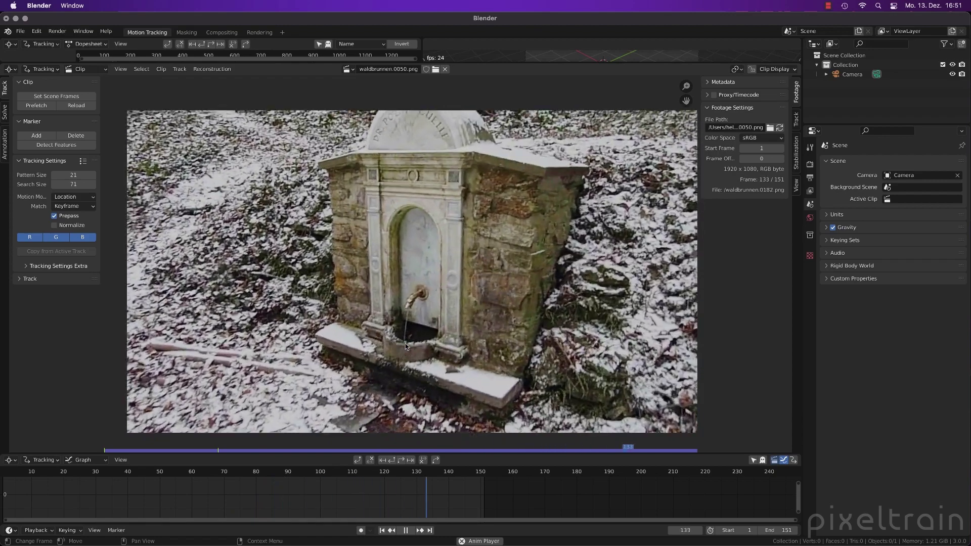
pyautogui.press('space')
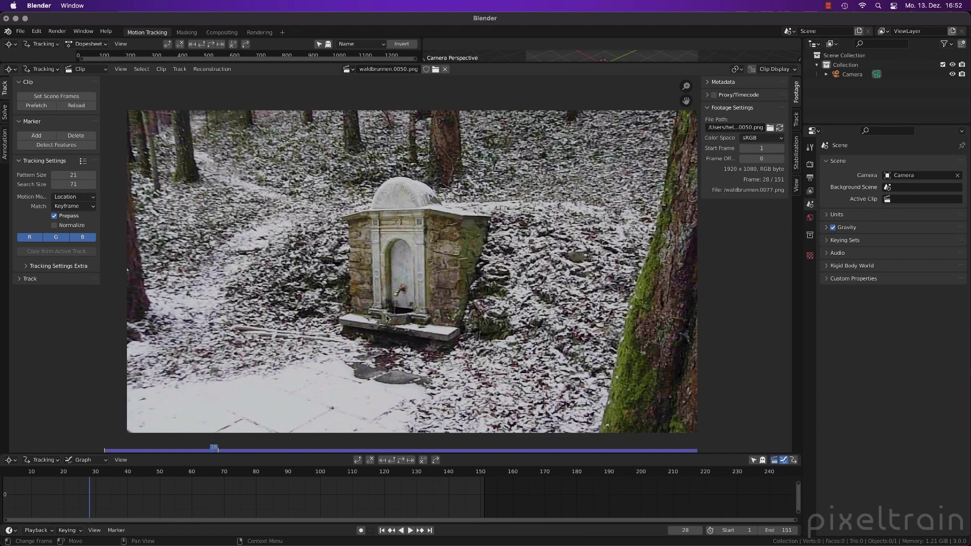
pyautogui.scroll(4, 385, 317)
pyautogui.scroll(3, 400, 374)
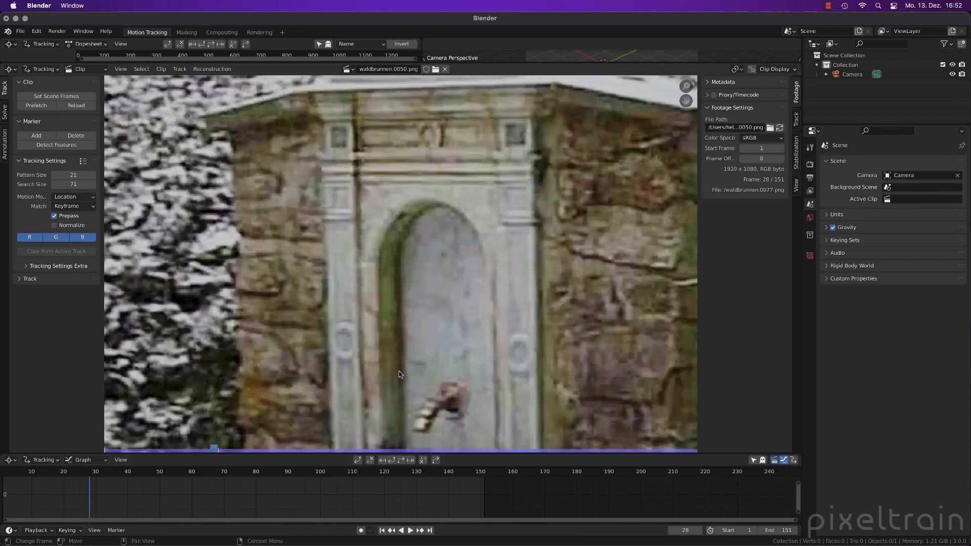
pyautogui.moveTo(399, 374); pyautogui.dragTo(412, 245, button='middle')
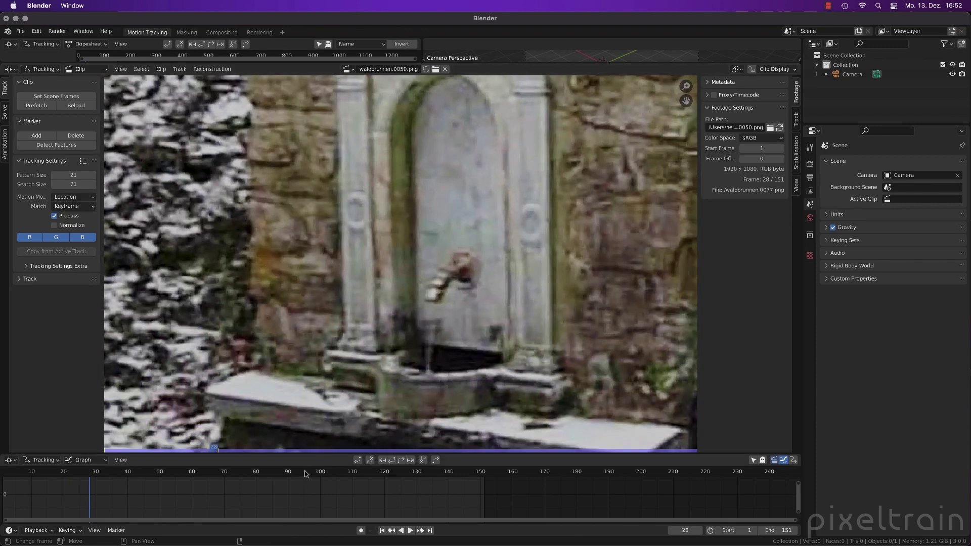
pyautogui.moveTo(306, 472); pyautogui.dragTo(336, 473)
pyautogui.scroll(-5, 369, 377)
pyautogui.moveTo(385, 339); pyautogui.dragTo(378, 401, button='middle')
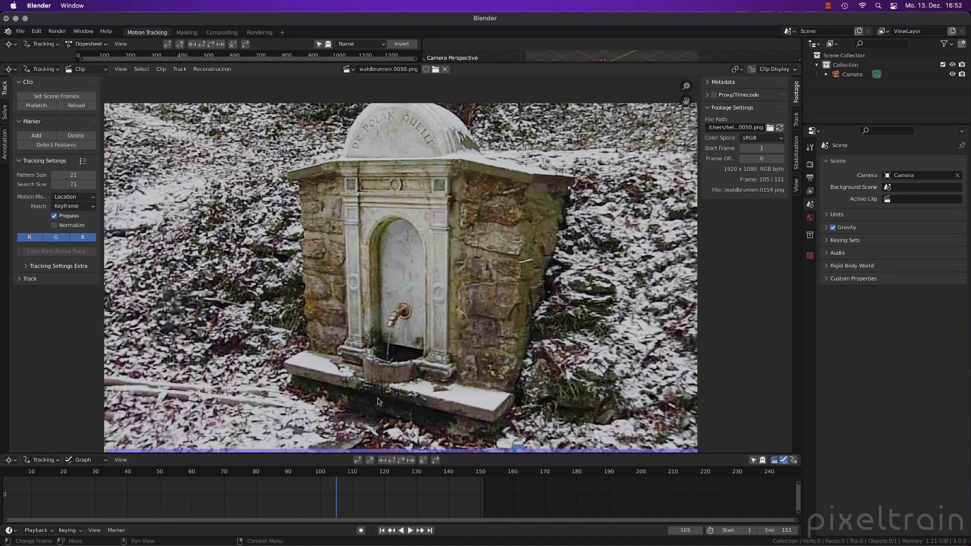